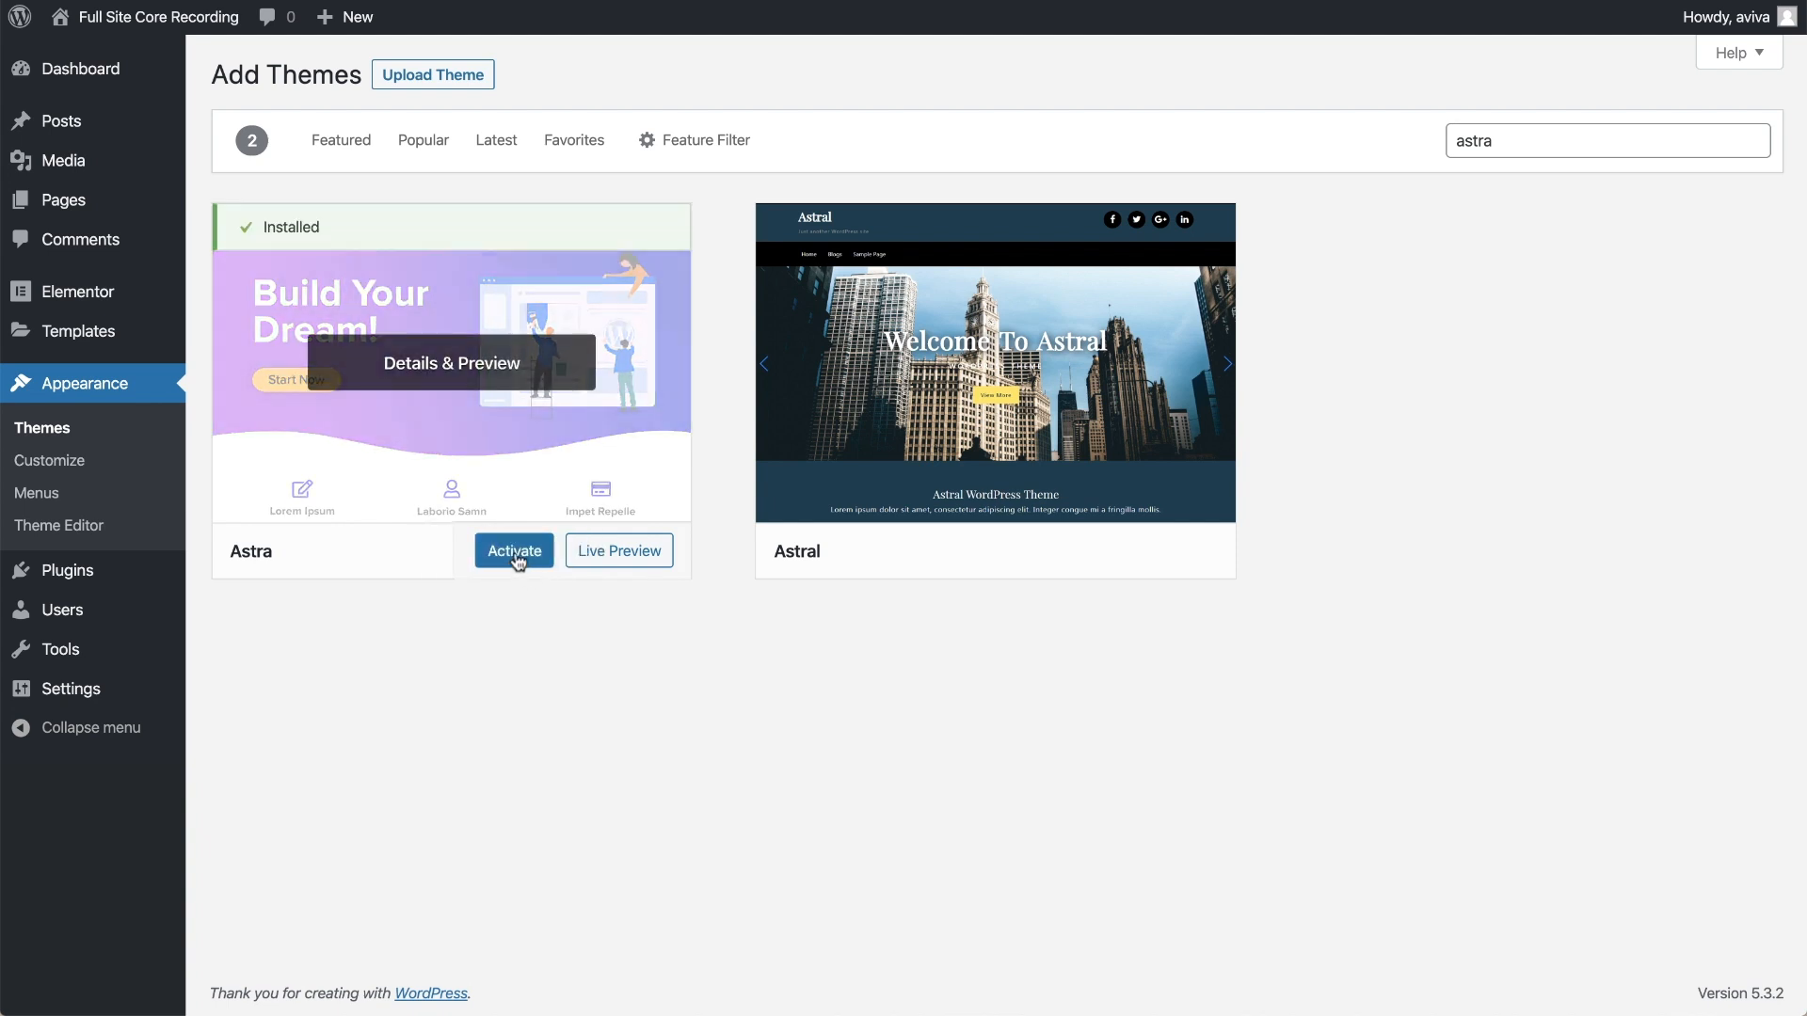
Activate the Astra theme and open the Site Identity settings of its header for customizing.
left_click(520, 564)
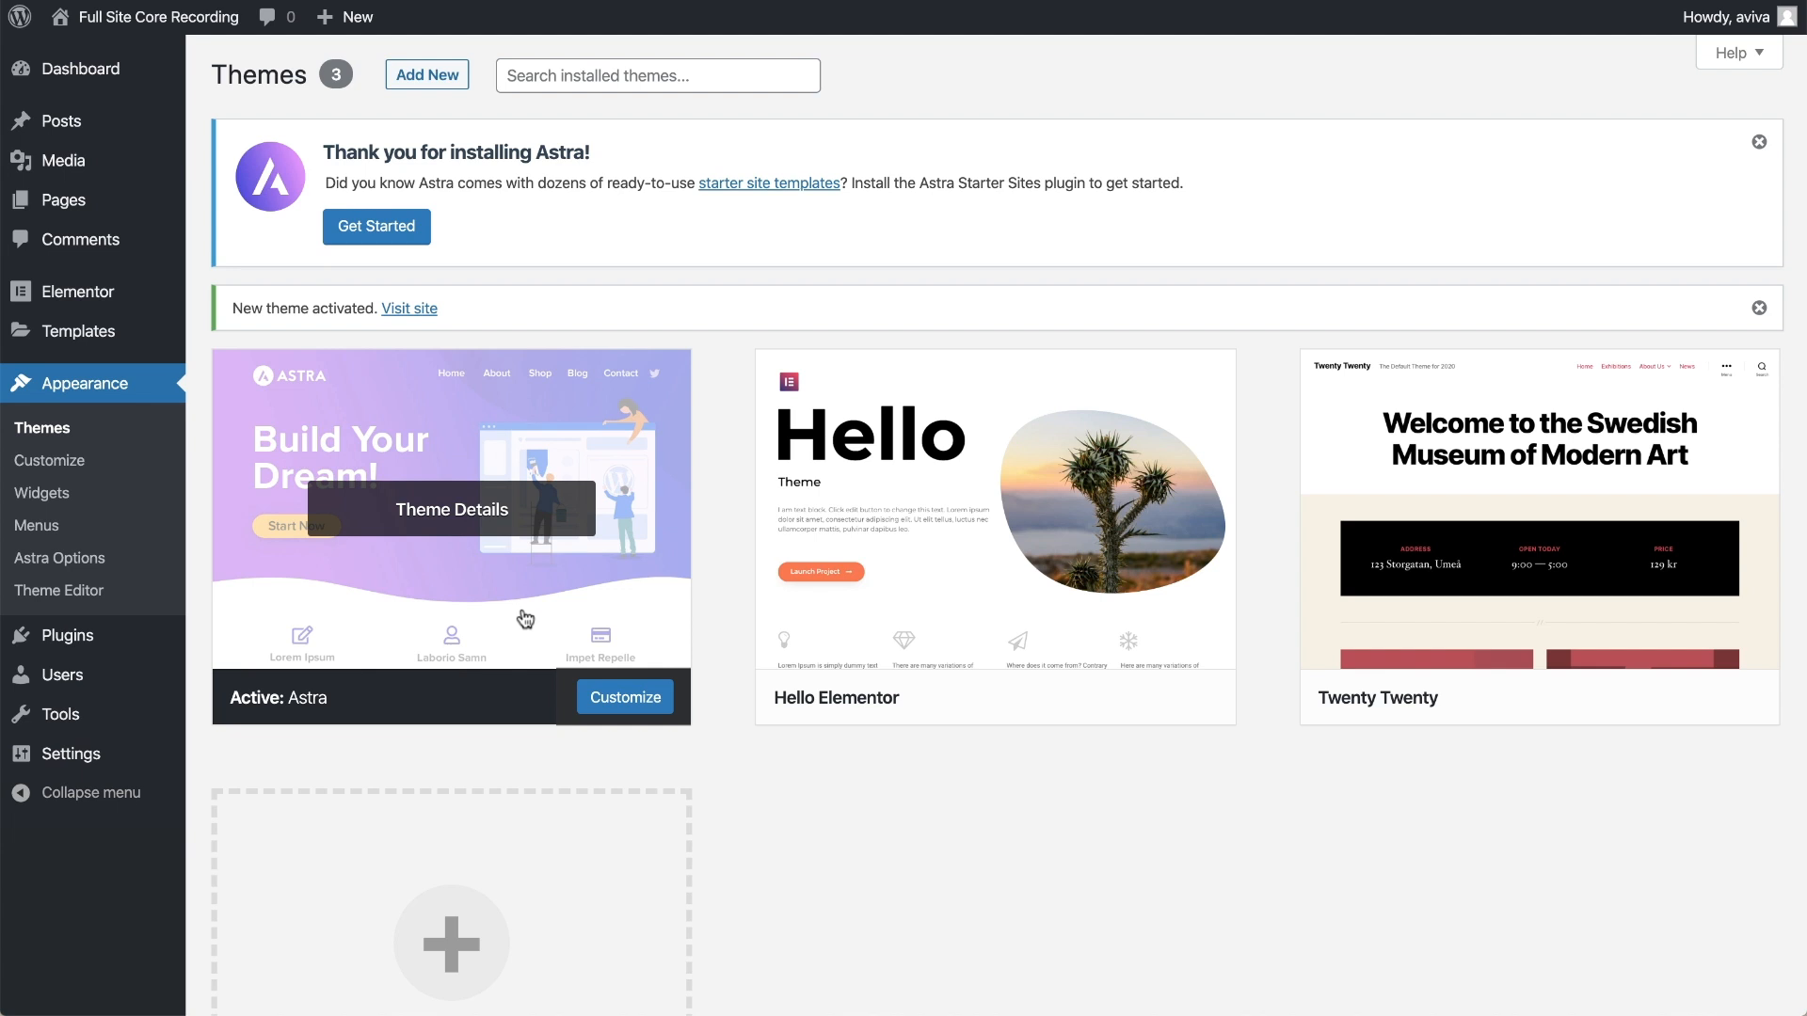
left_click(625, 699)
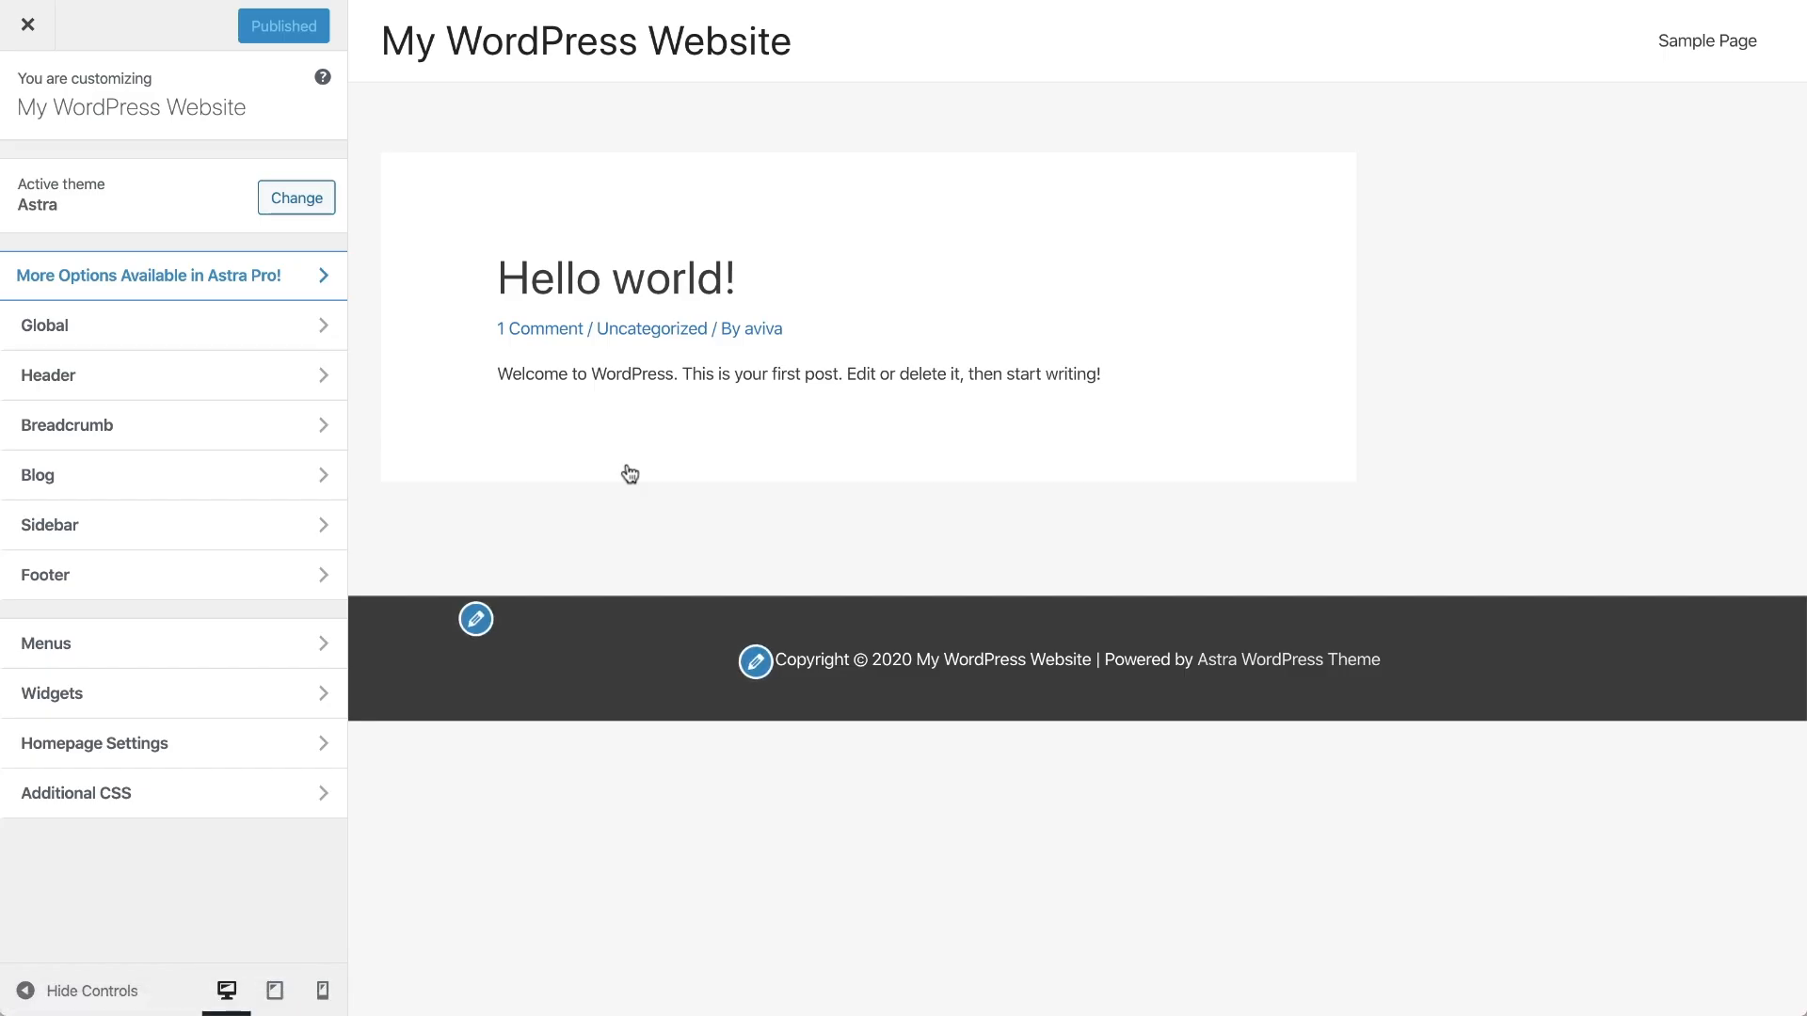
left_click(254, 374)
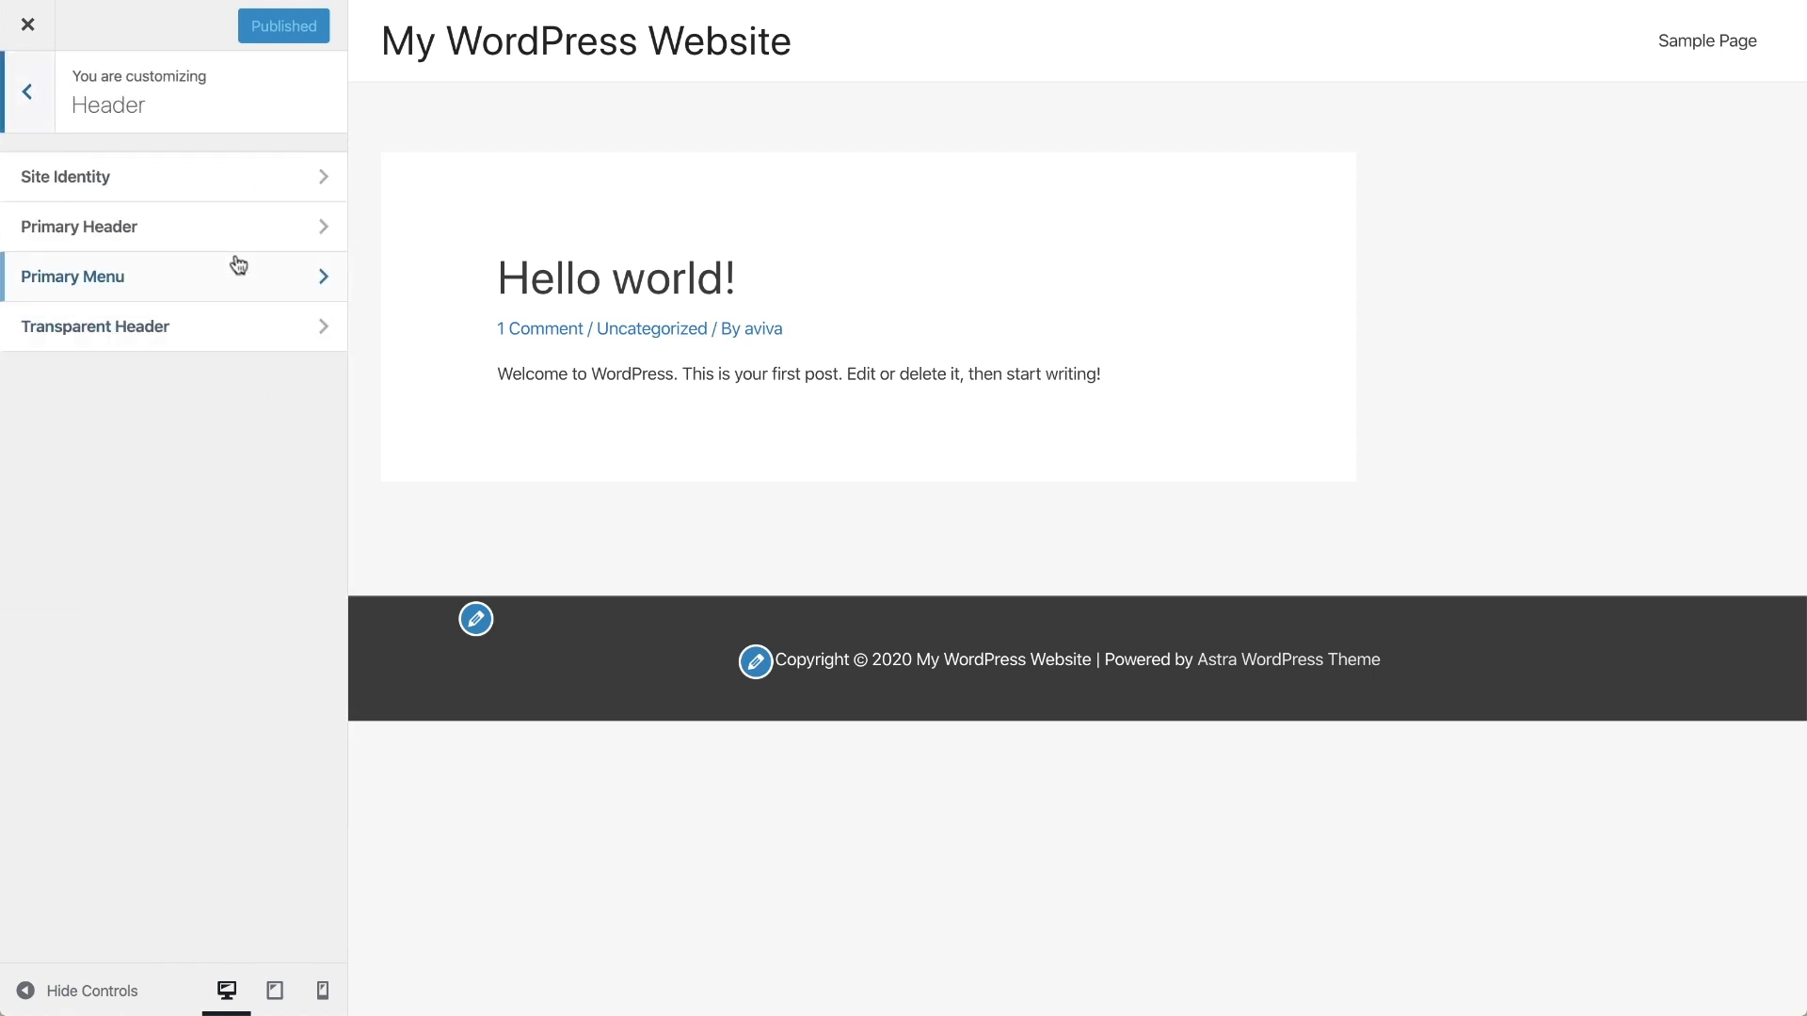
left_click(229, 179)
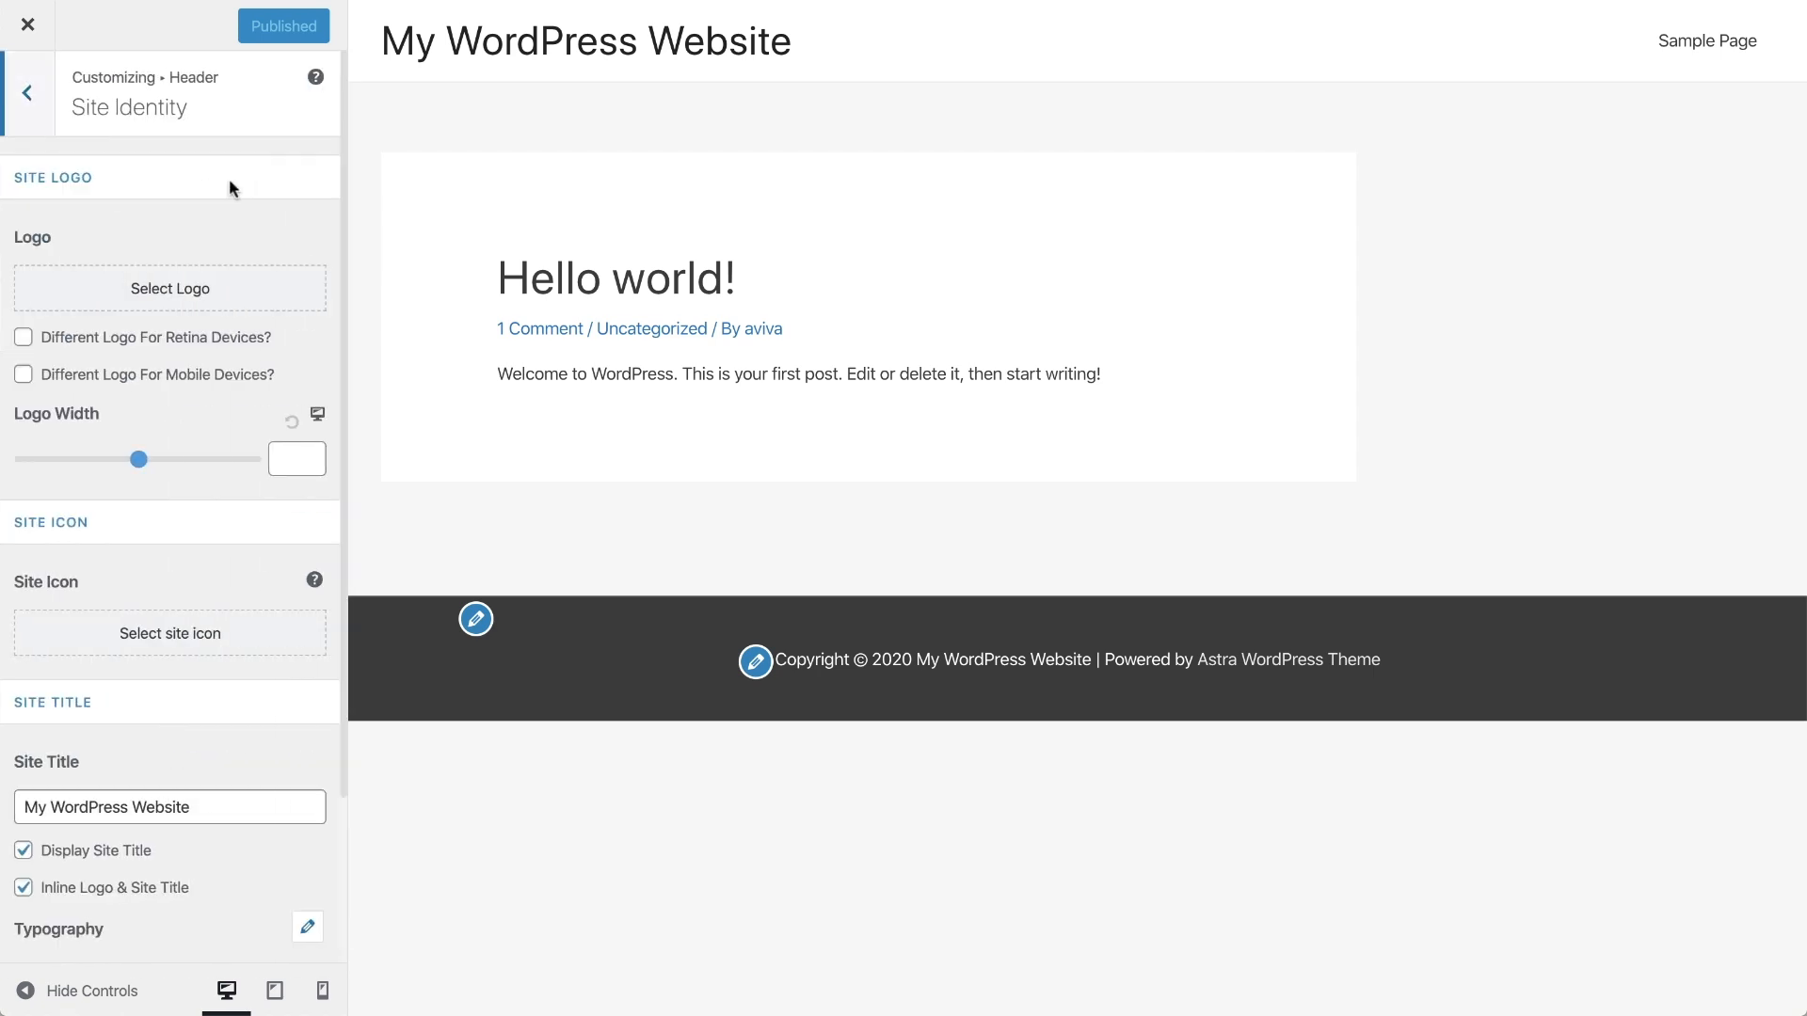
Upload logo.png as the site logo and use it without cropping.
left_click(198, 289)
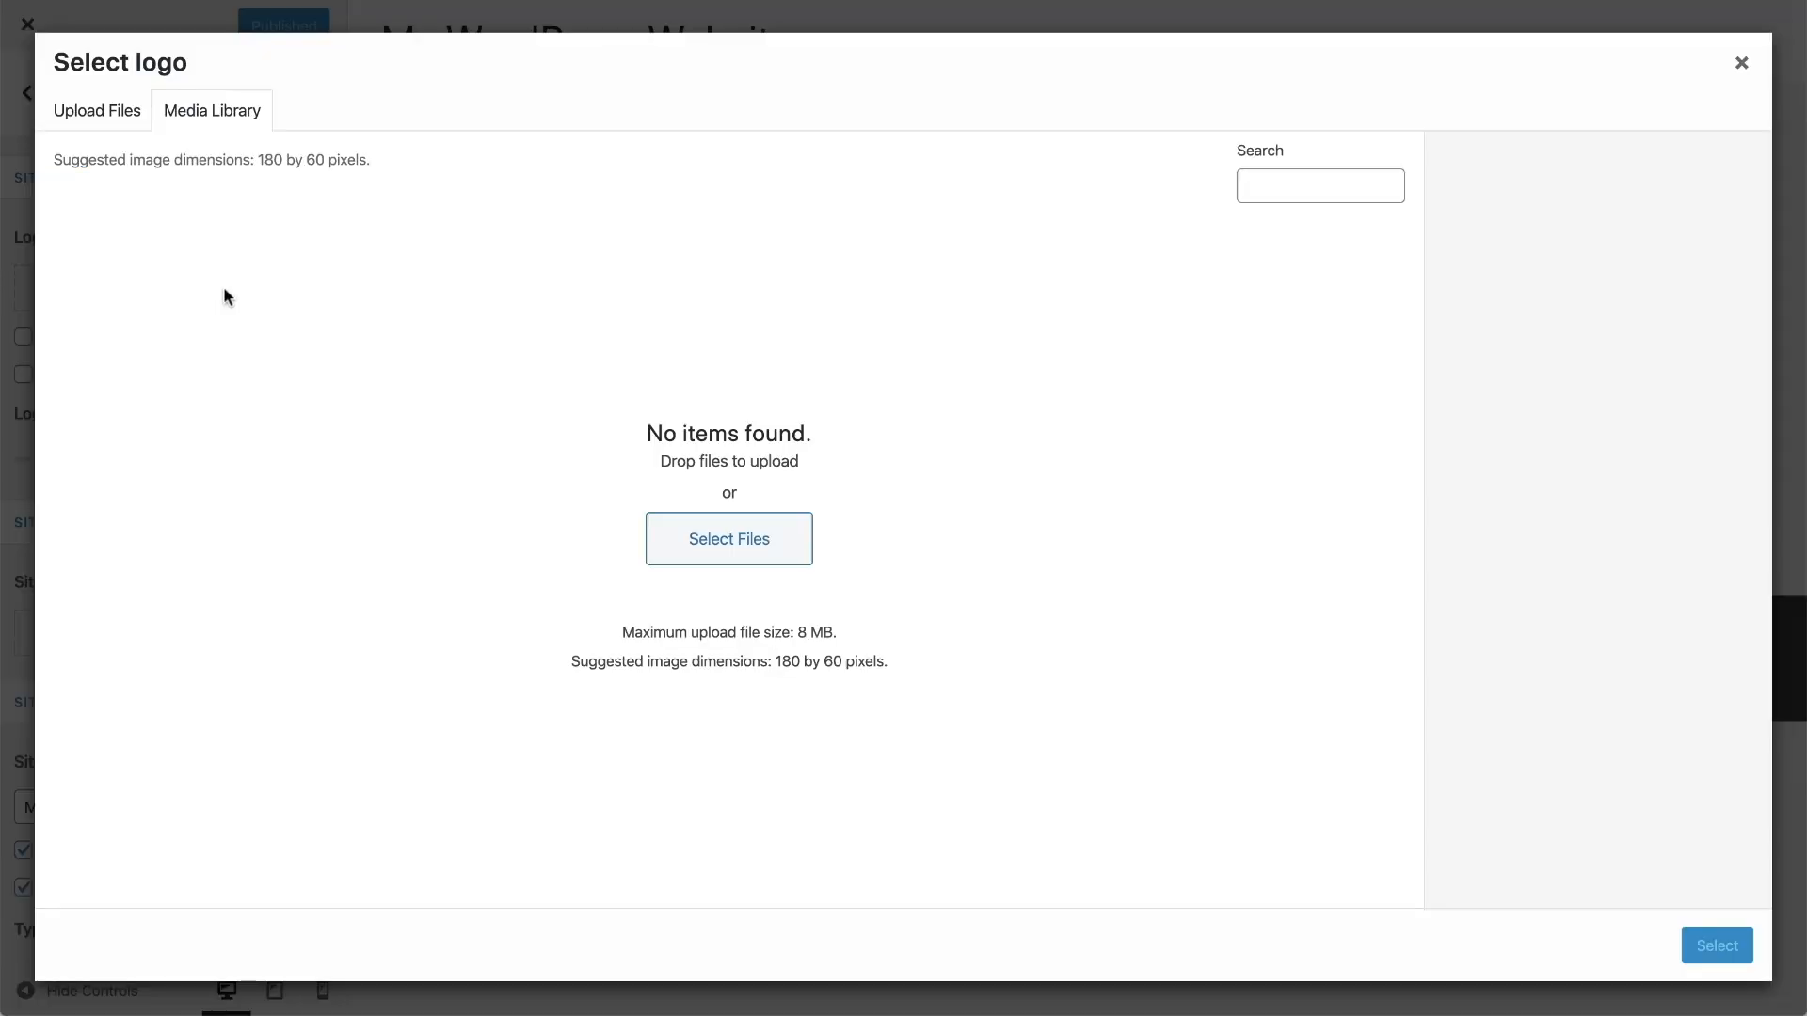
left_click_drag(1805, 217, 826, 414)
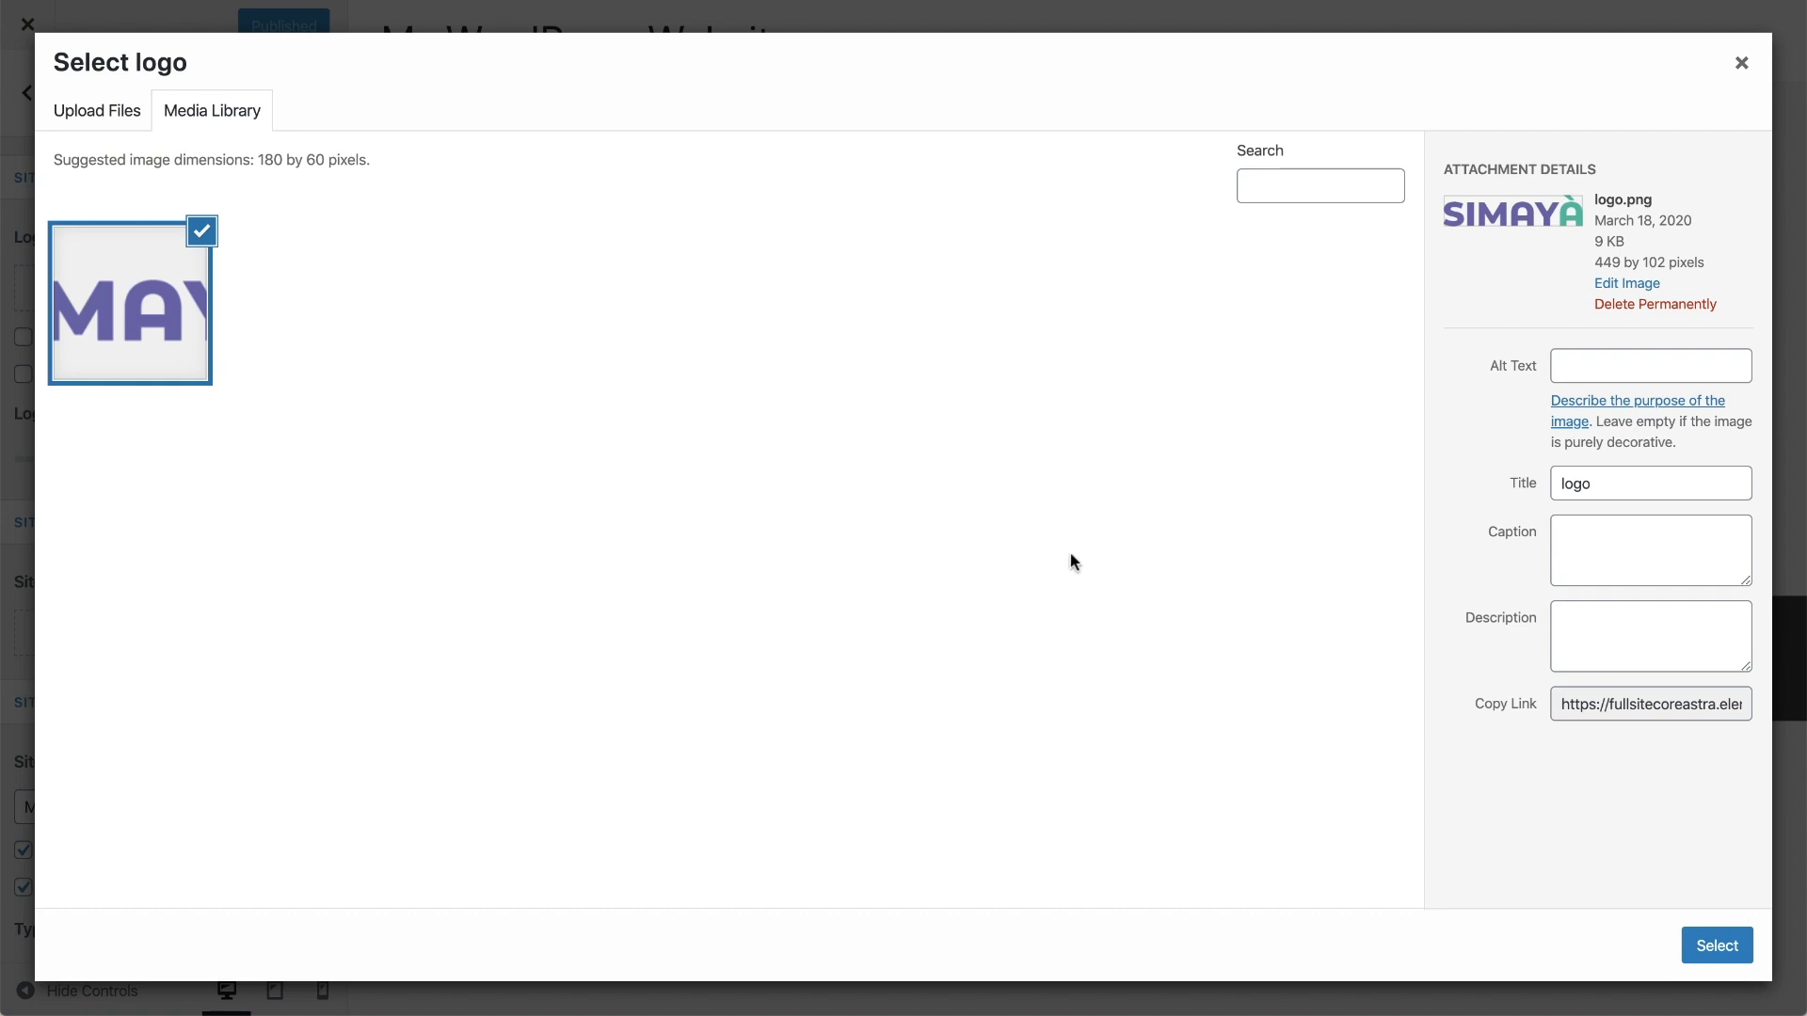
left_click(1737, 943)
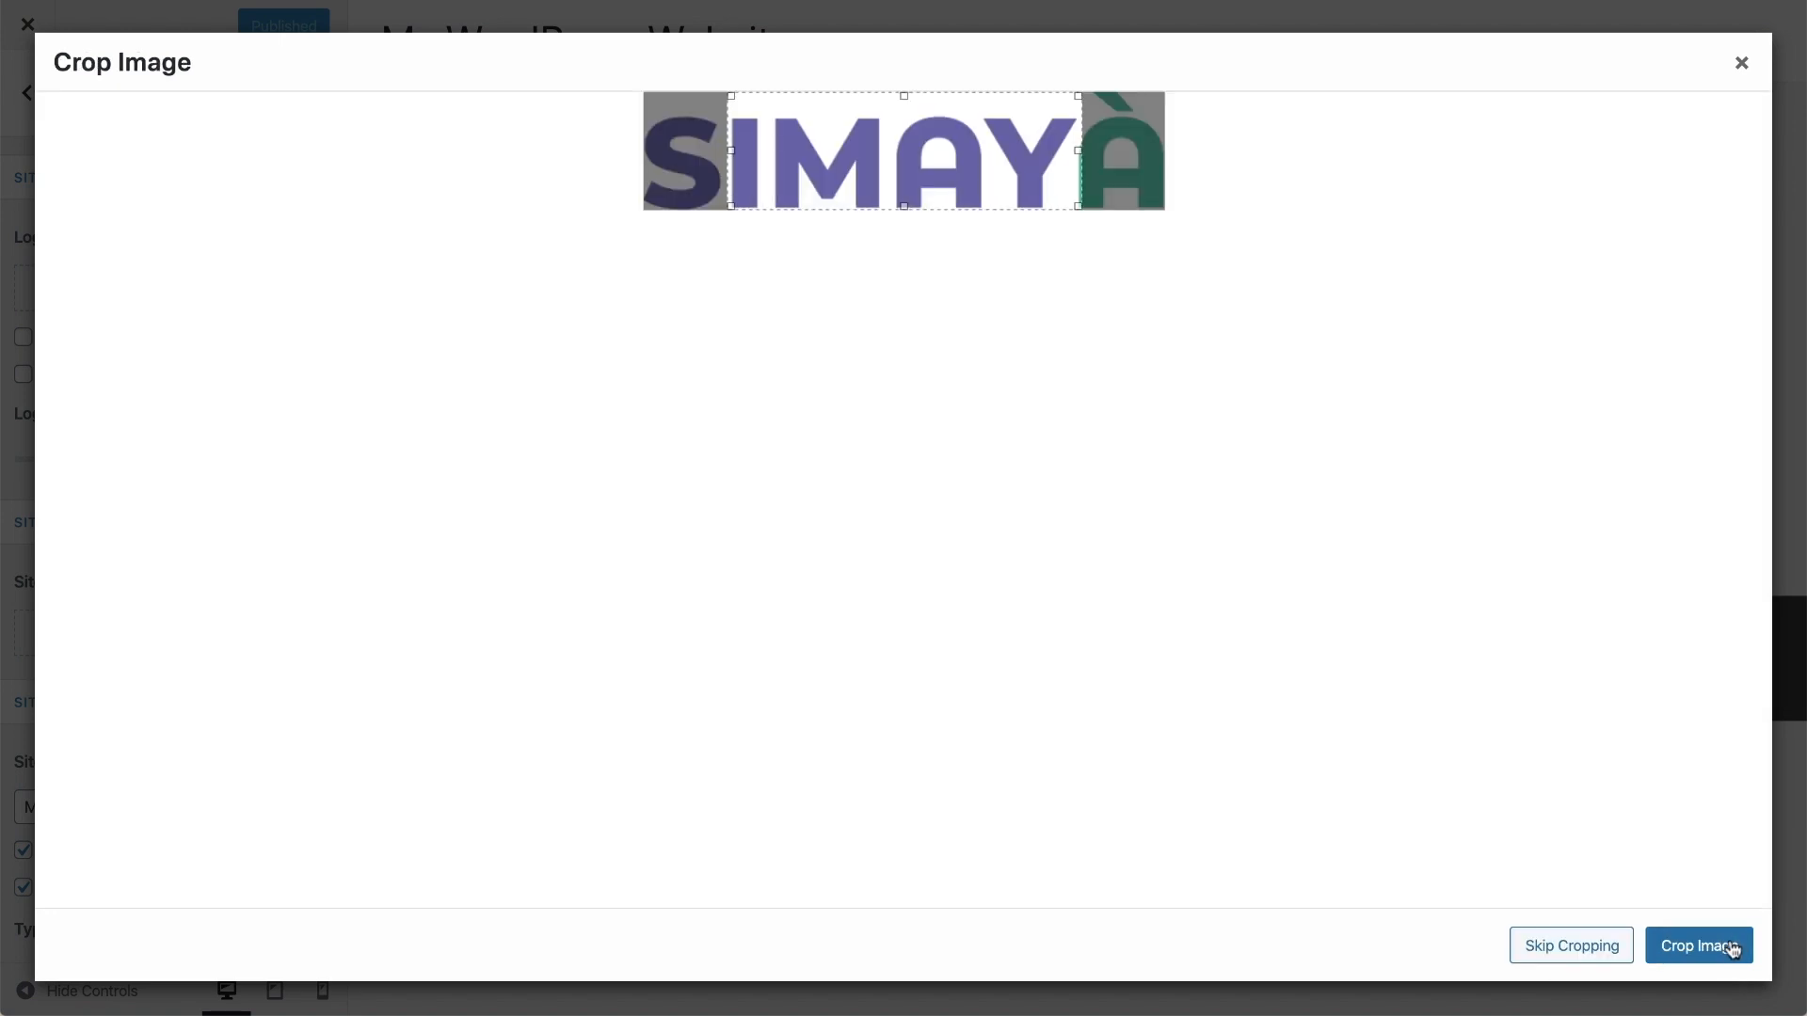
left_click(1576, 946)
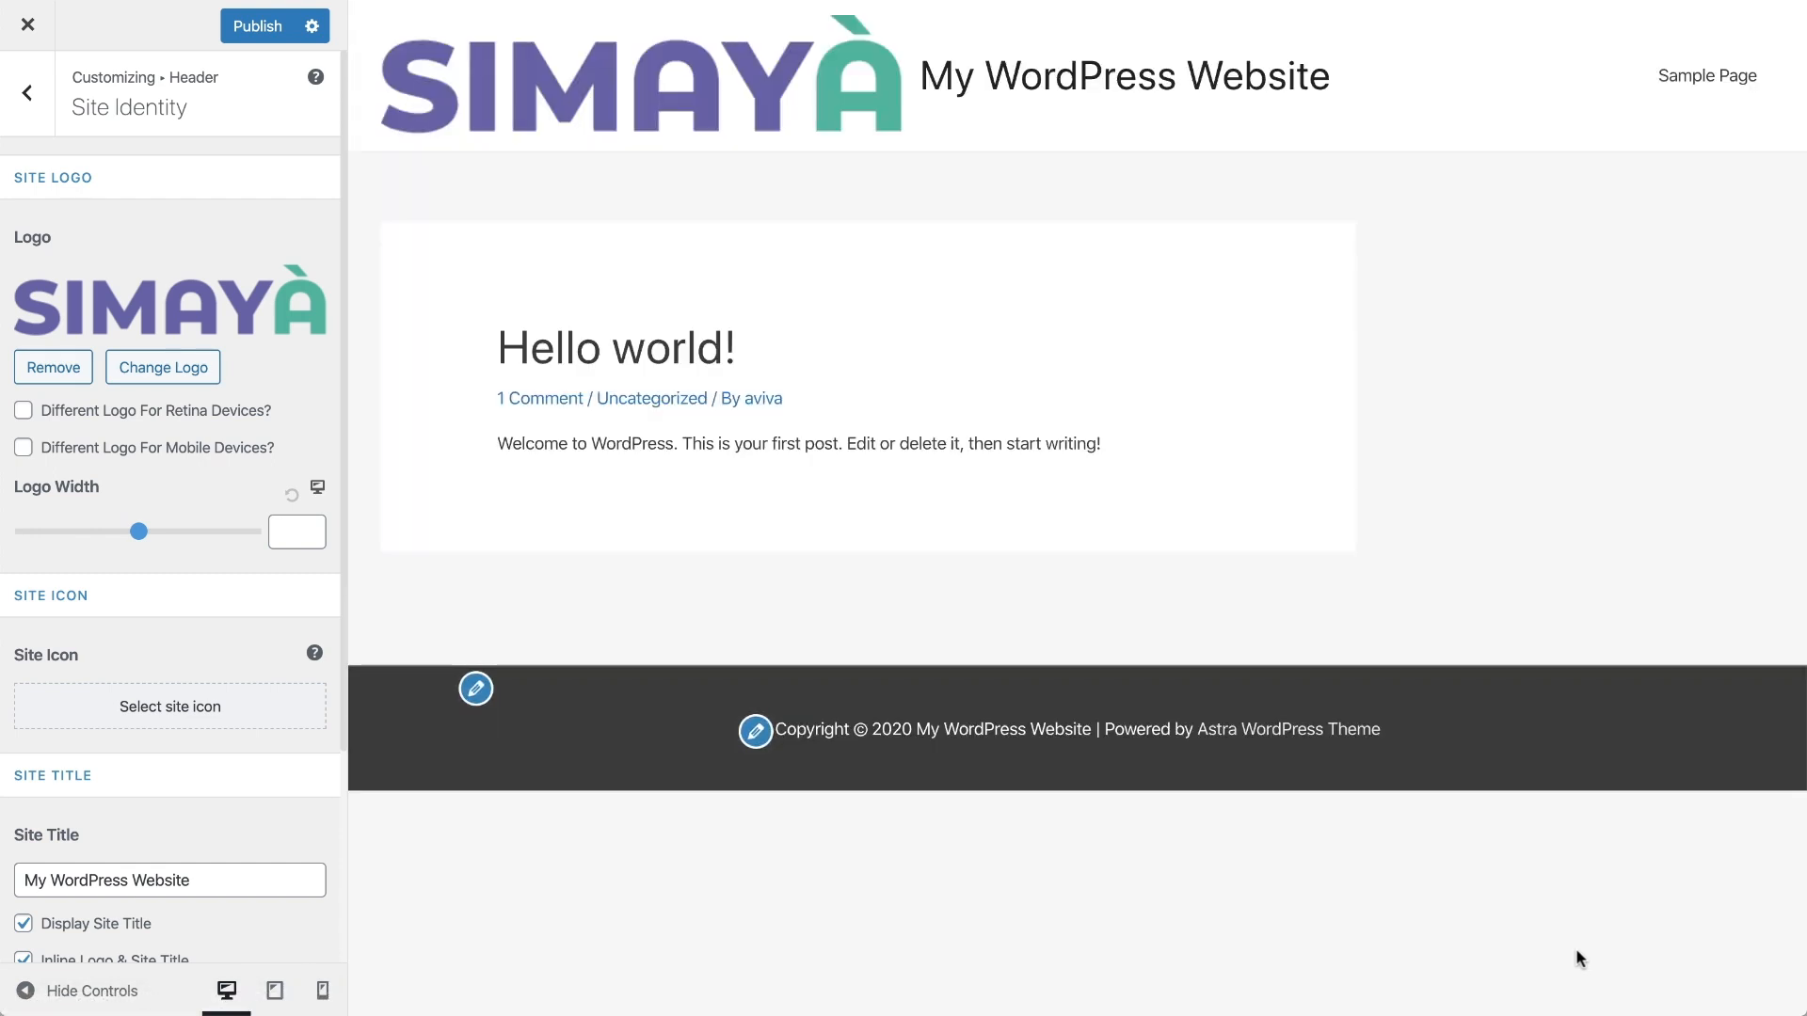
Set the logo width to 150 for desktop and 100 for mobile, and return to the desktop preview.
left_click(290, 528)
type("150")
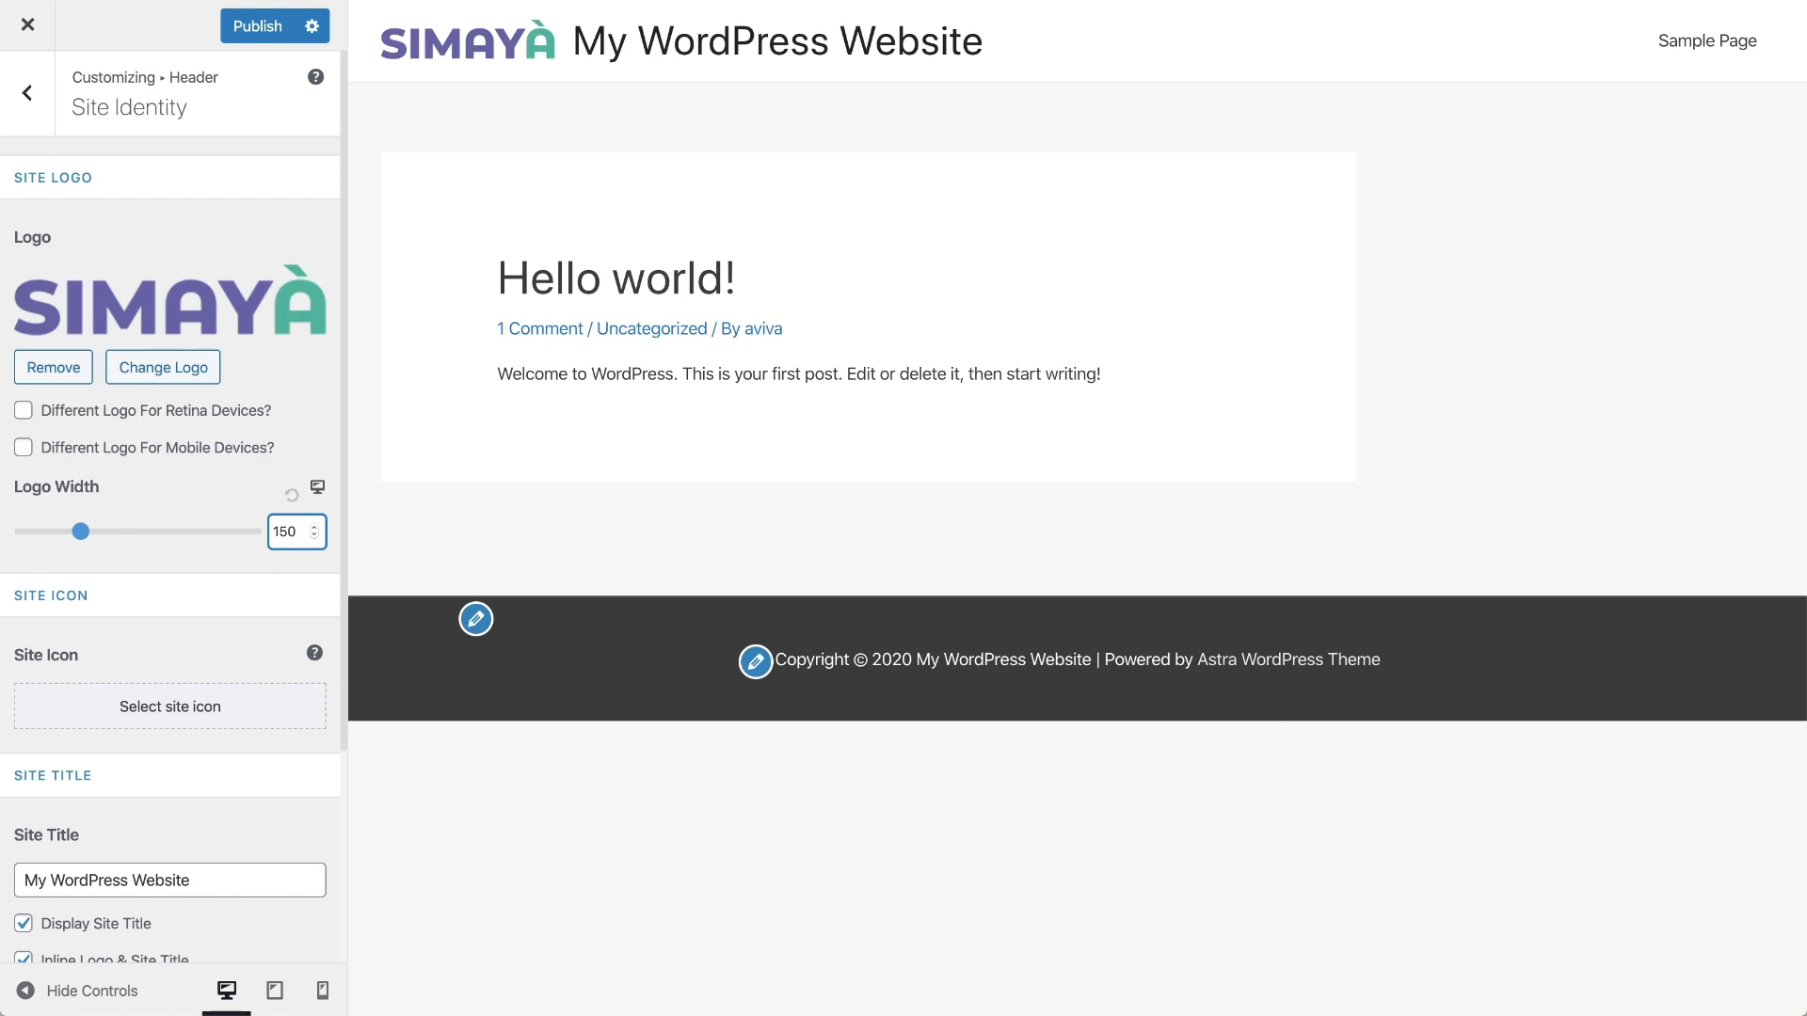
left_click(316, 488)
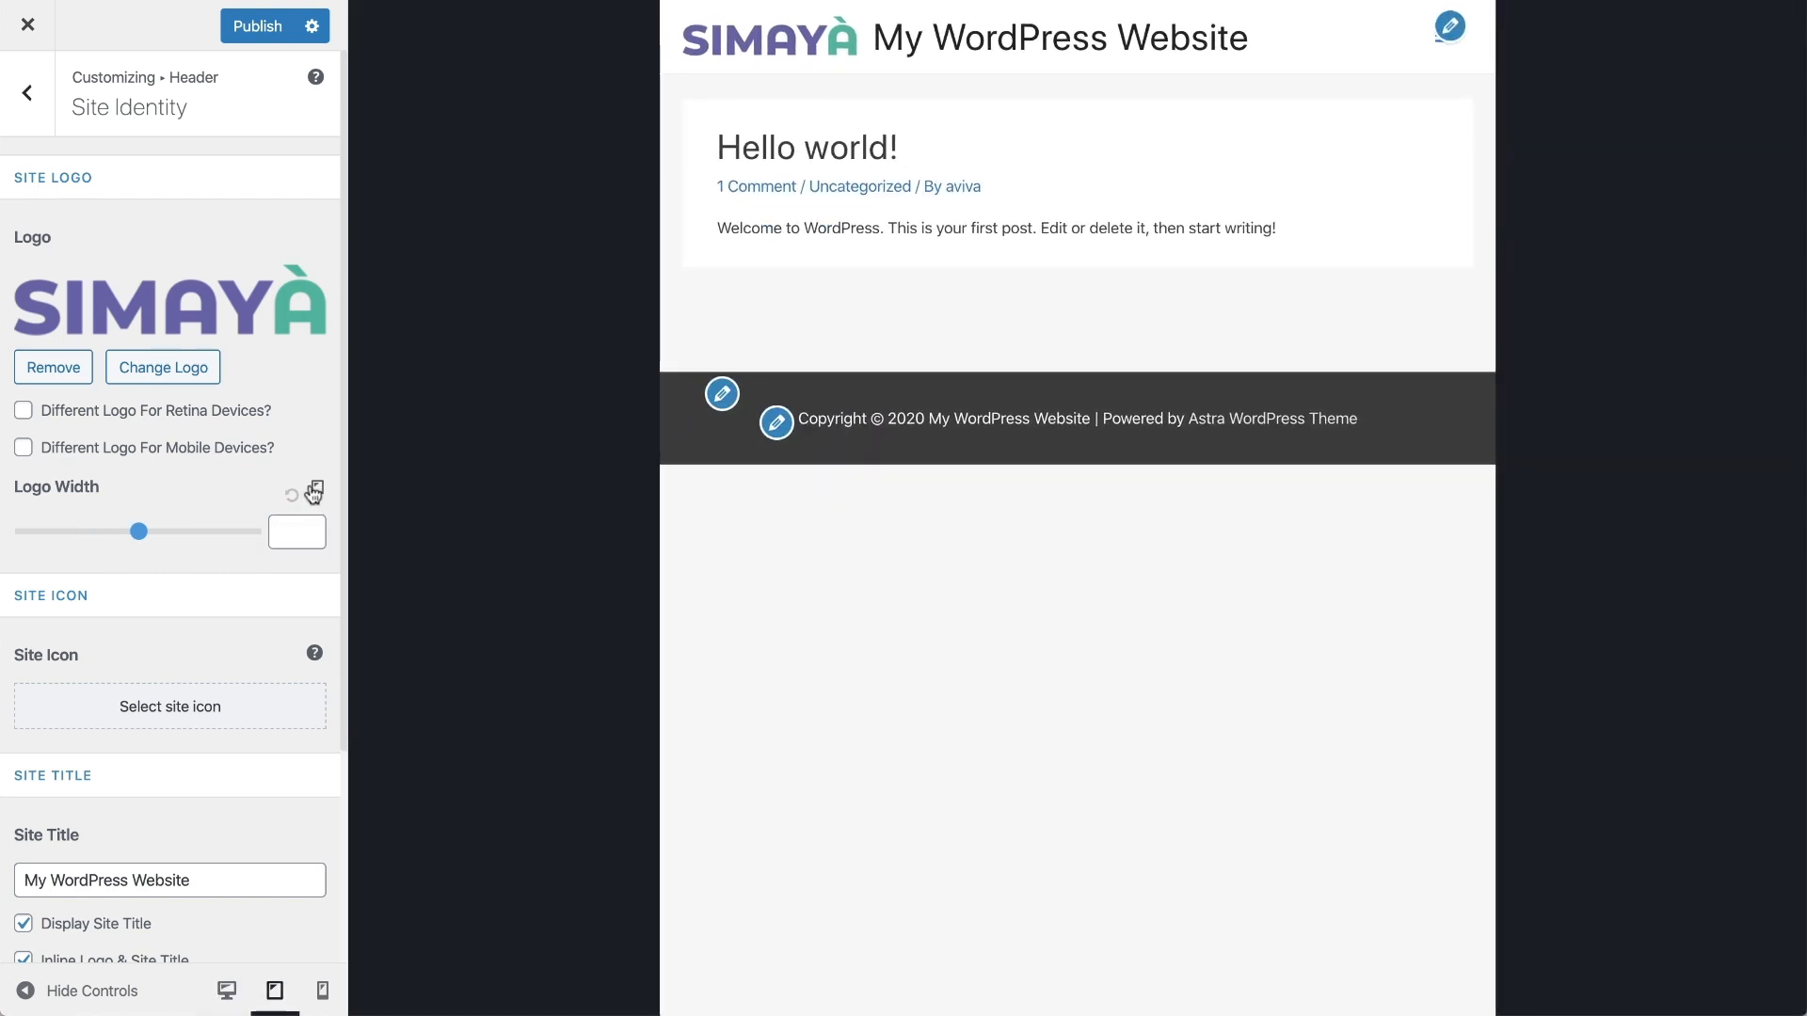
left_click(316, 488)
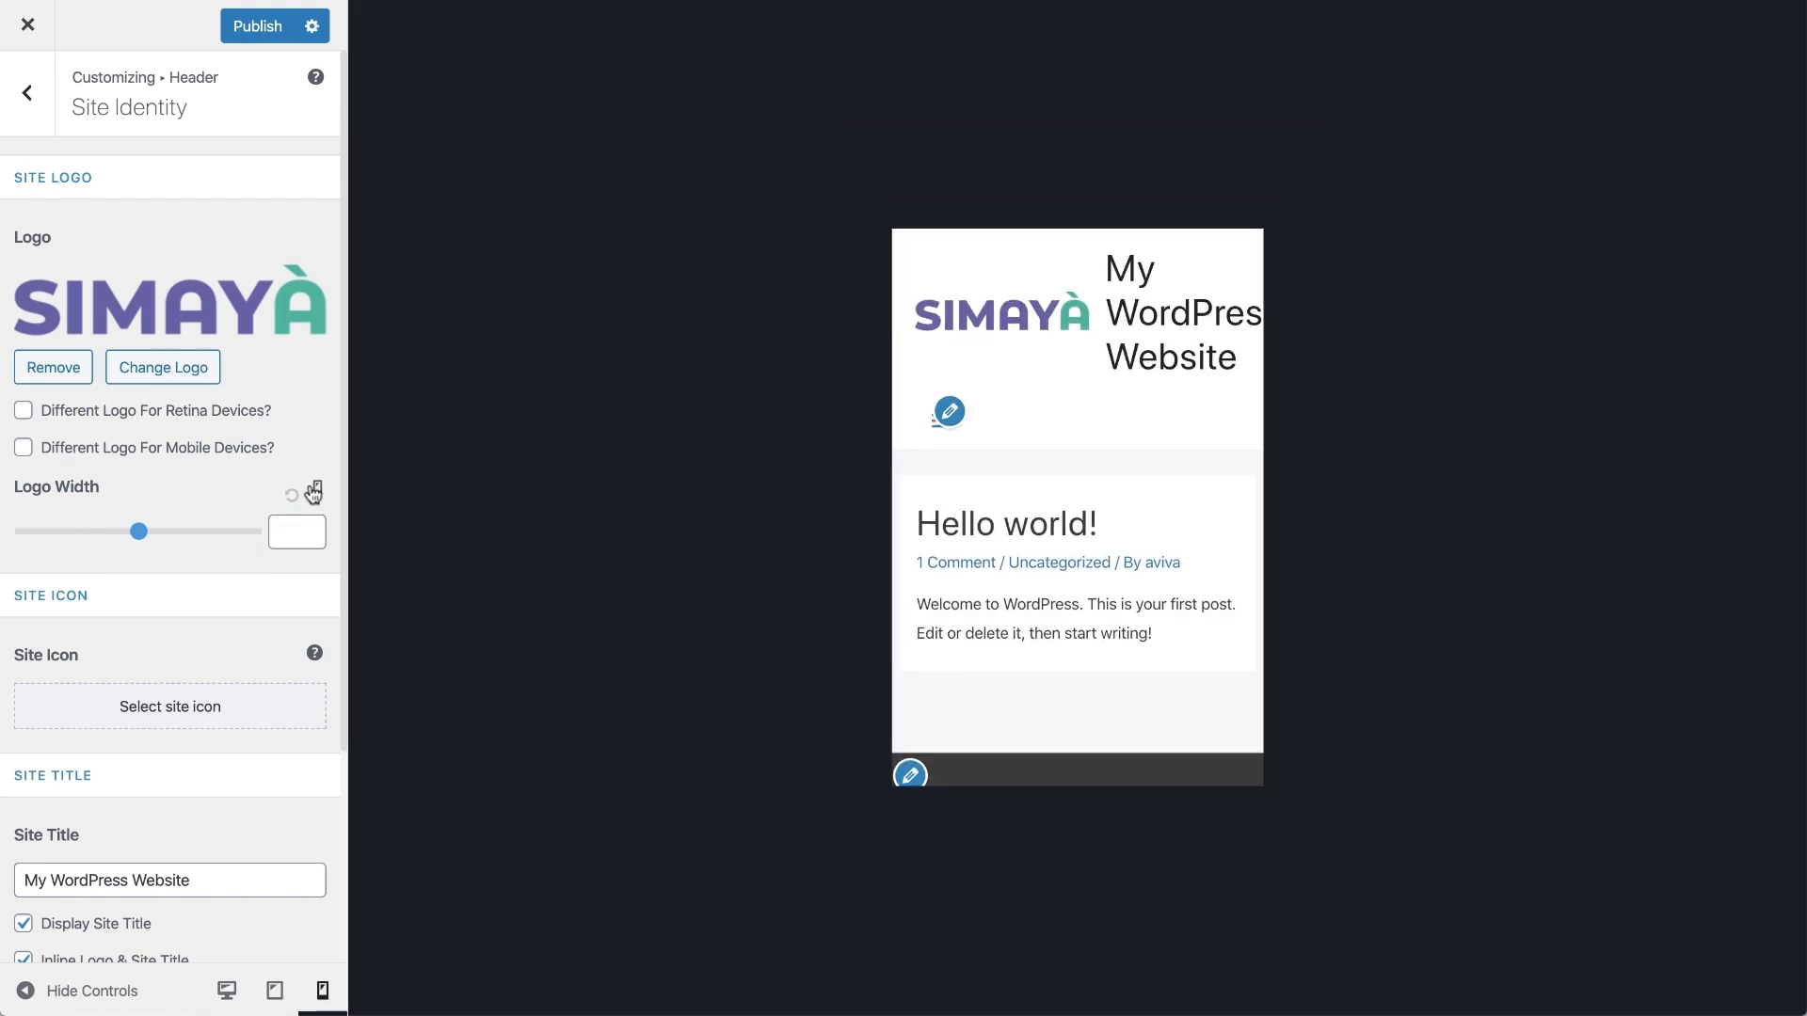
left_click(291, 525)
type("100")
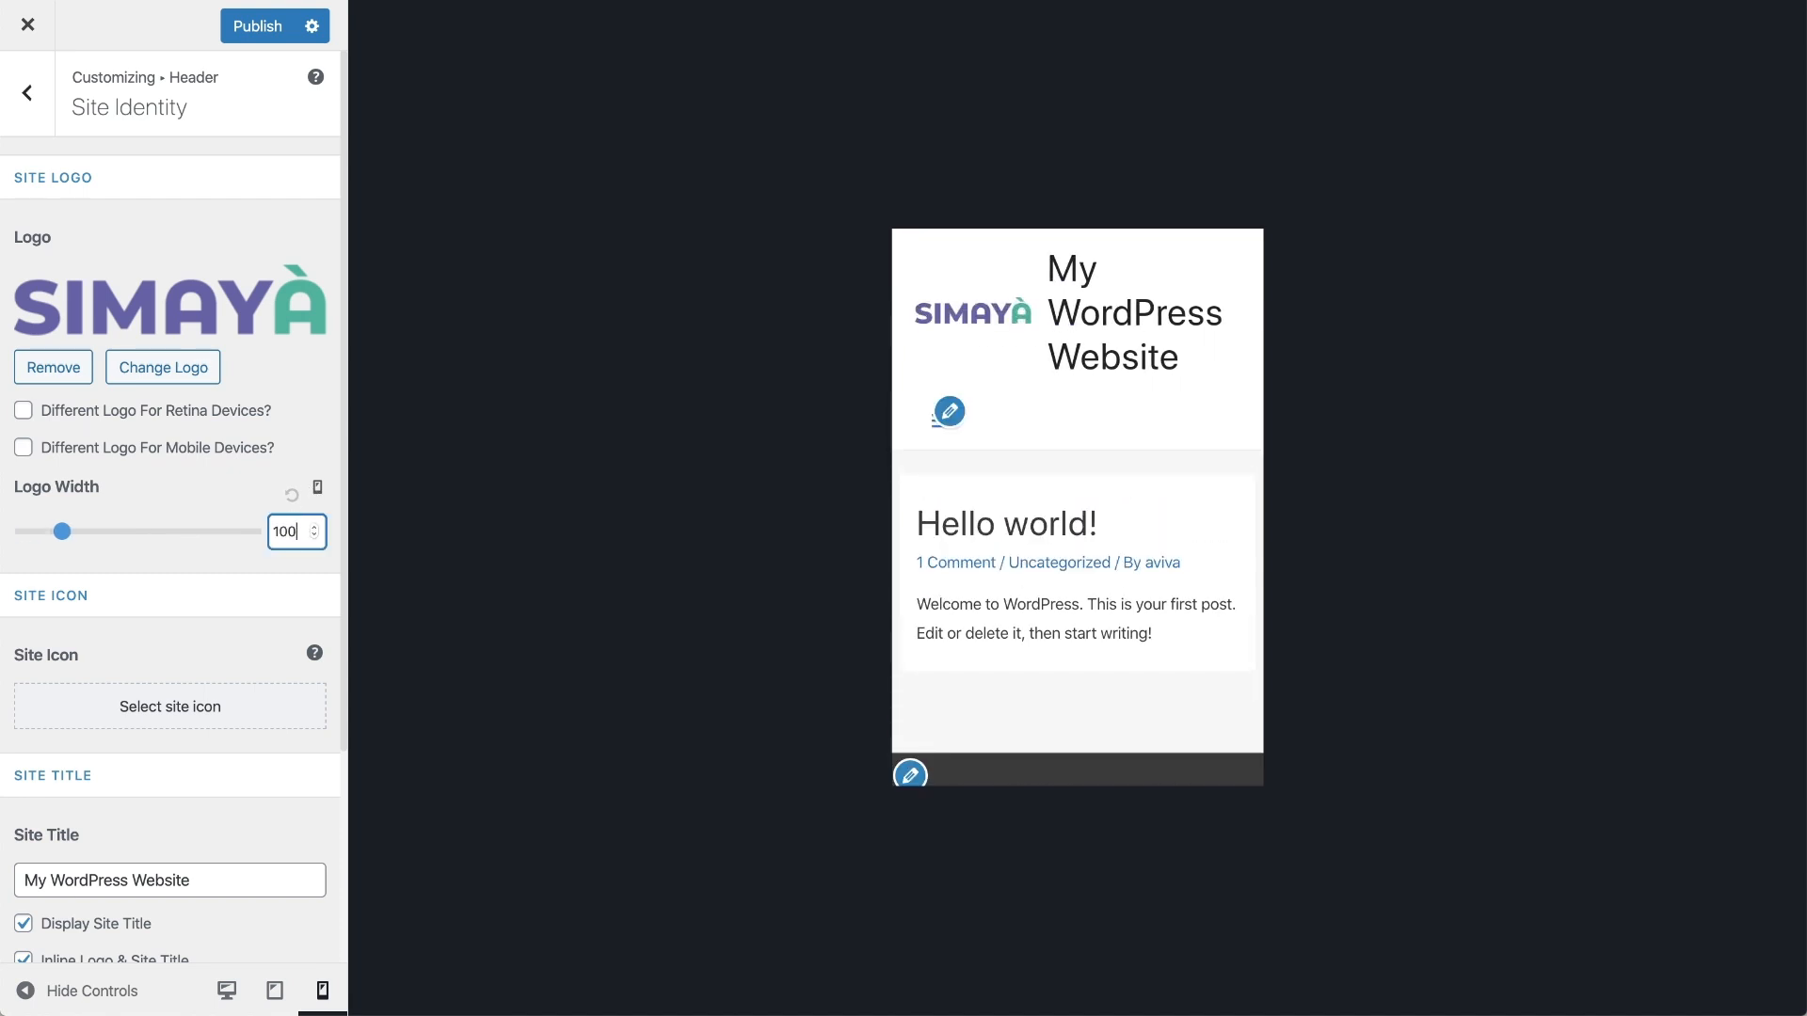
left_click(316, 489)
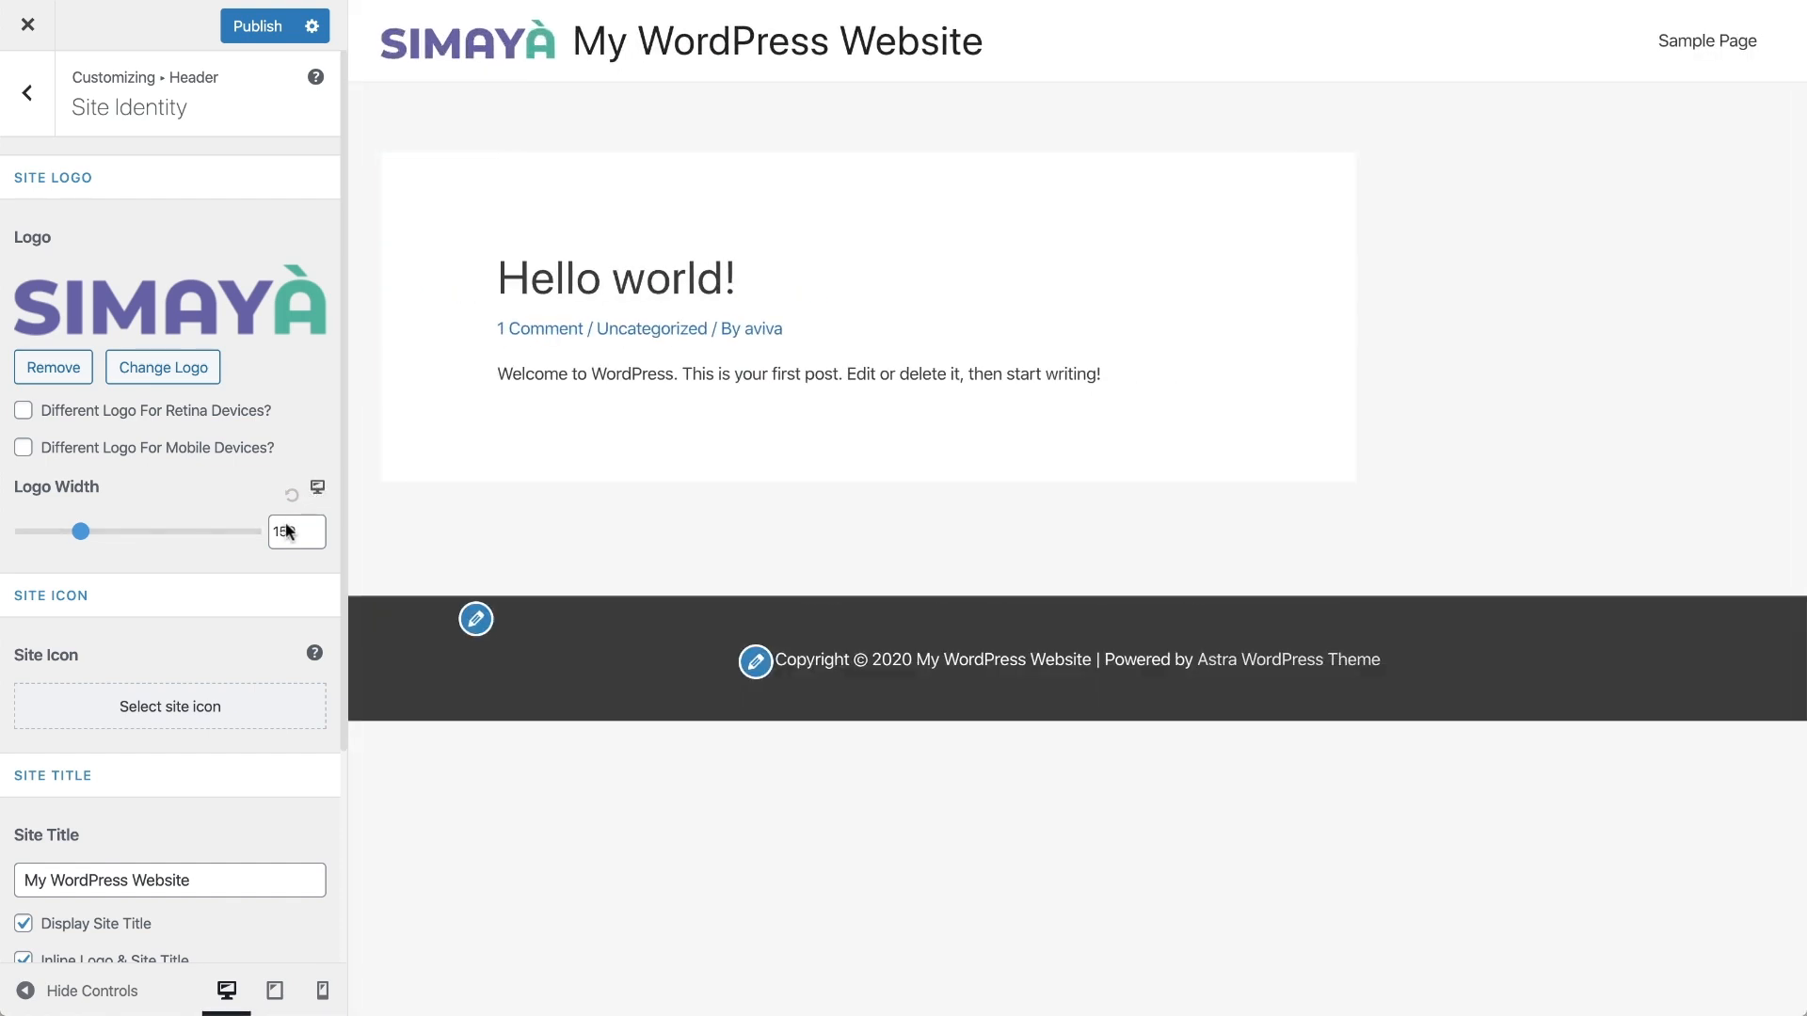
Upload site-icon.png as the site icon and use it without cropping.
left_click(161, 717)
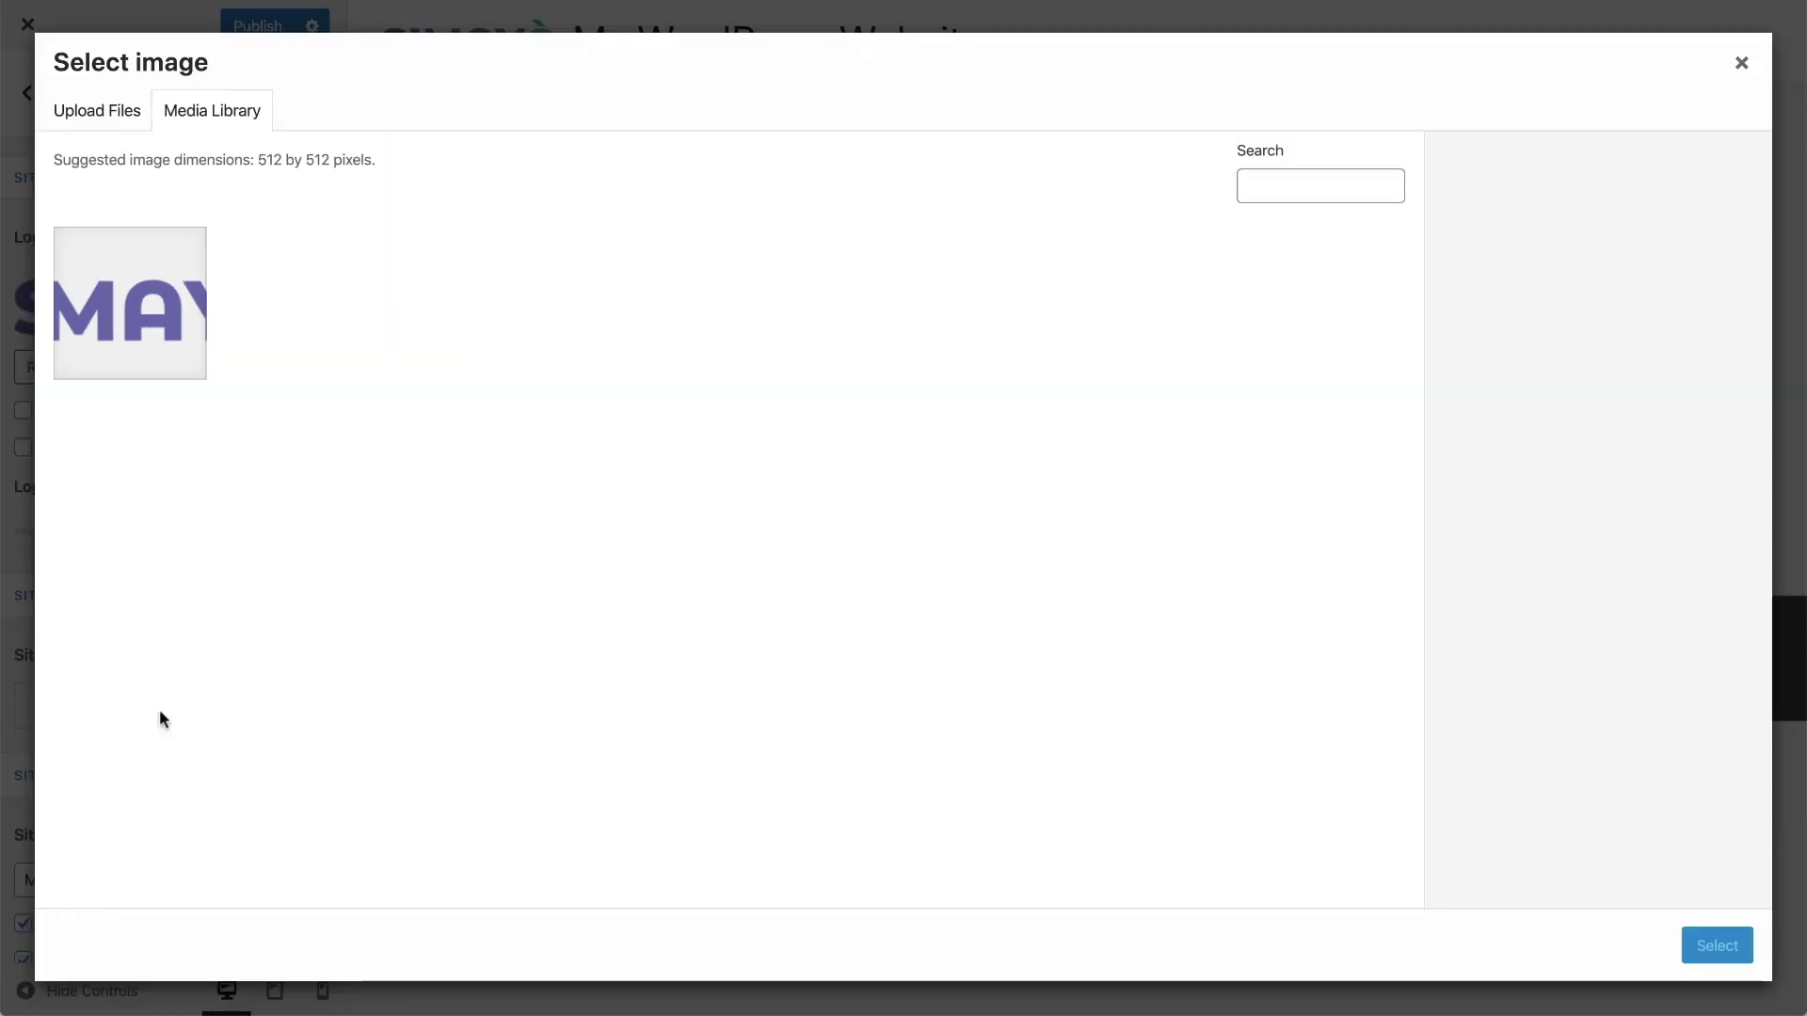
left_click(75, 115)
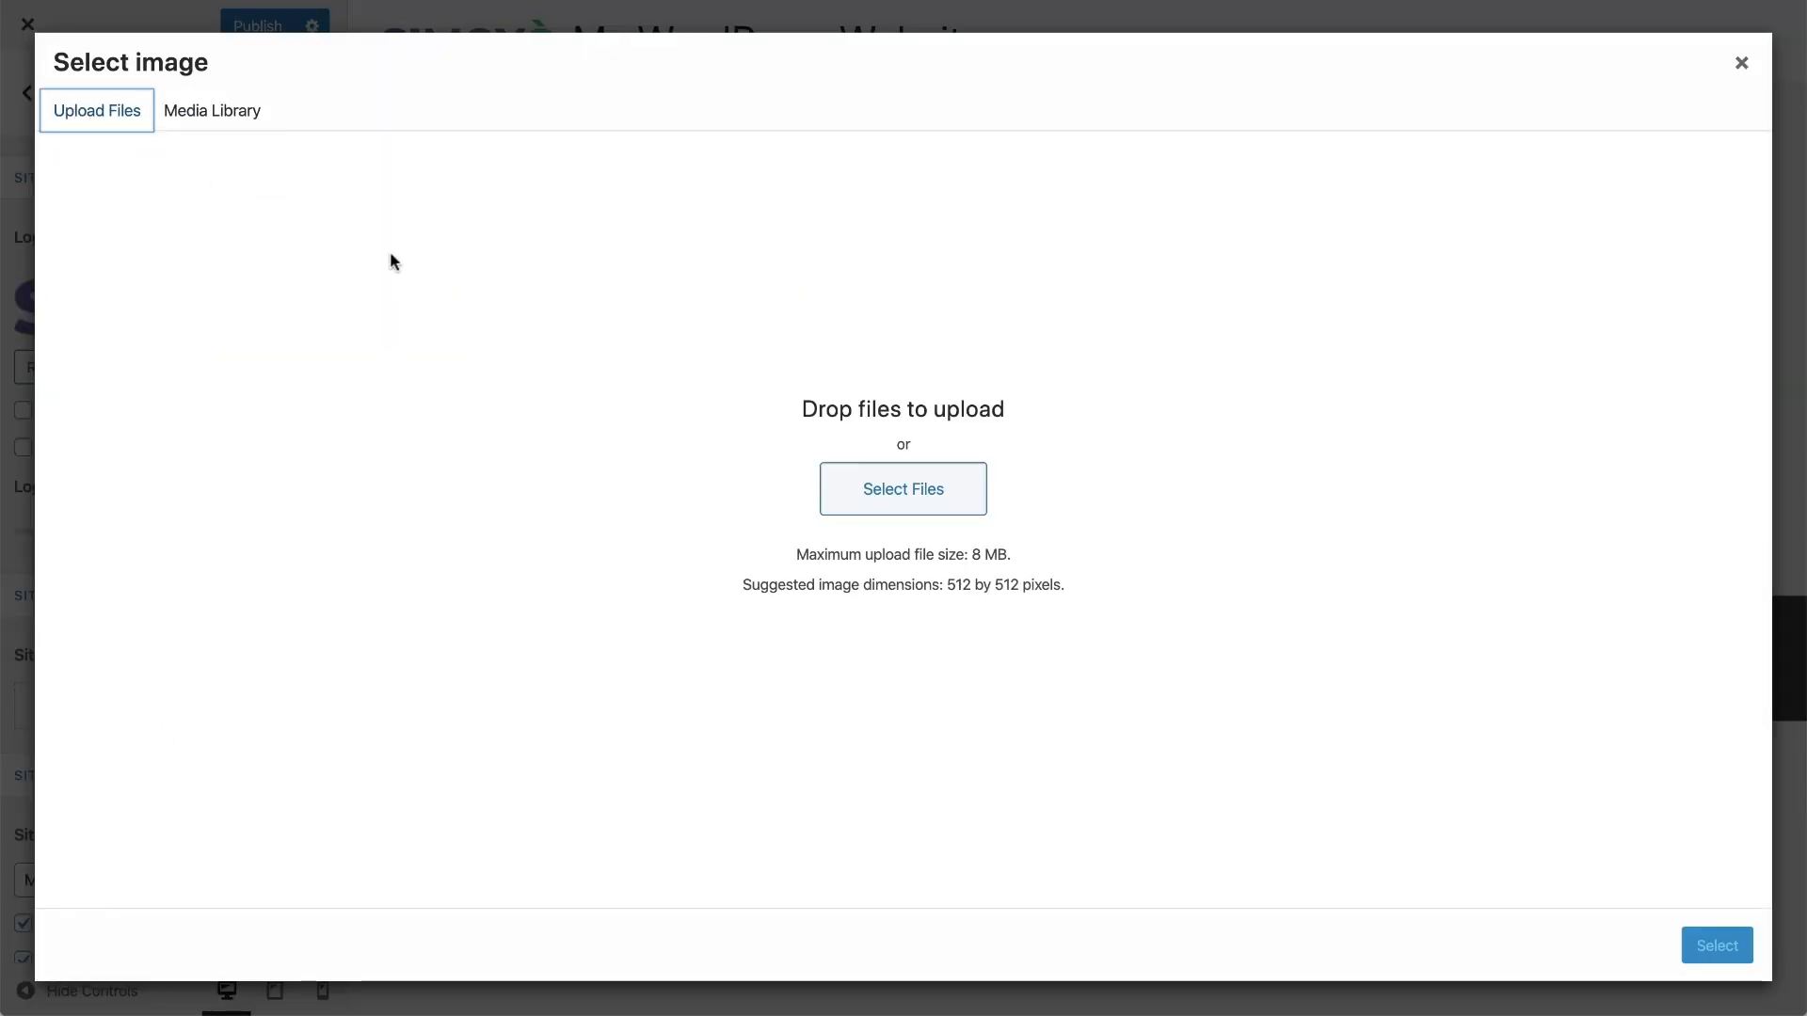
left_click(881, 488)
double_click(439, 103)
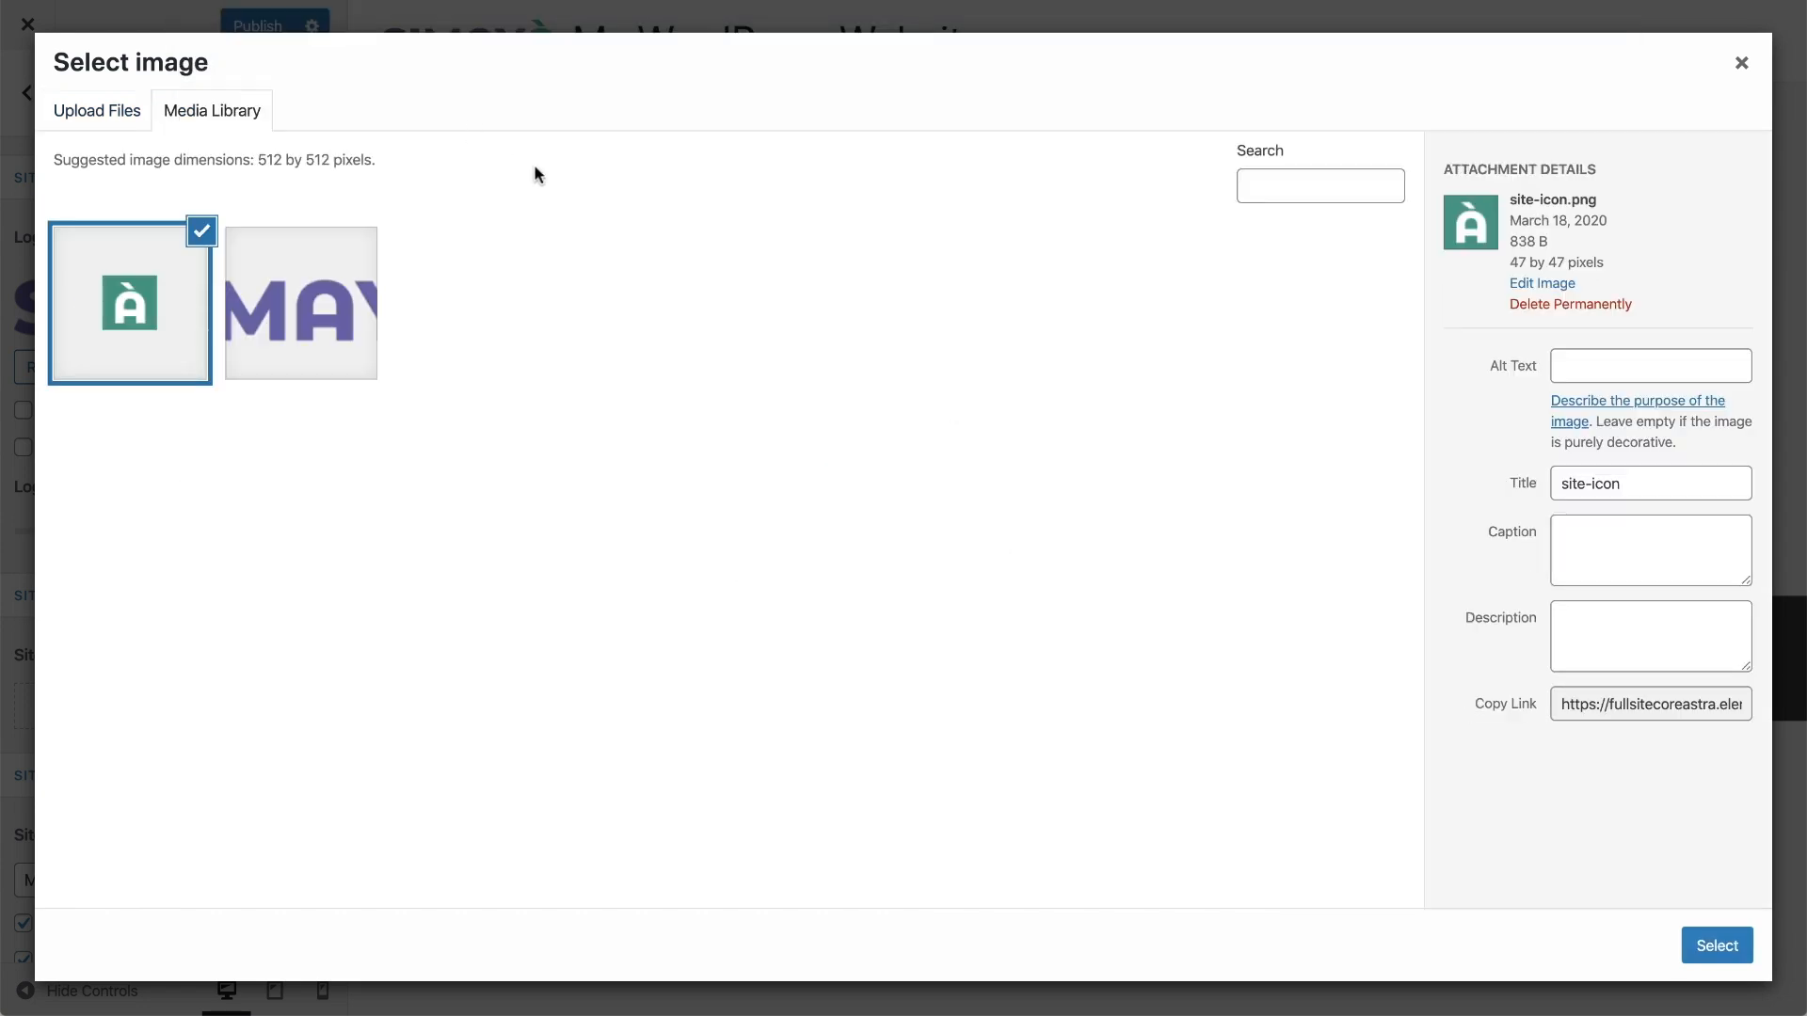
left_click(1711, 946)
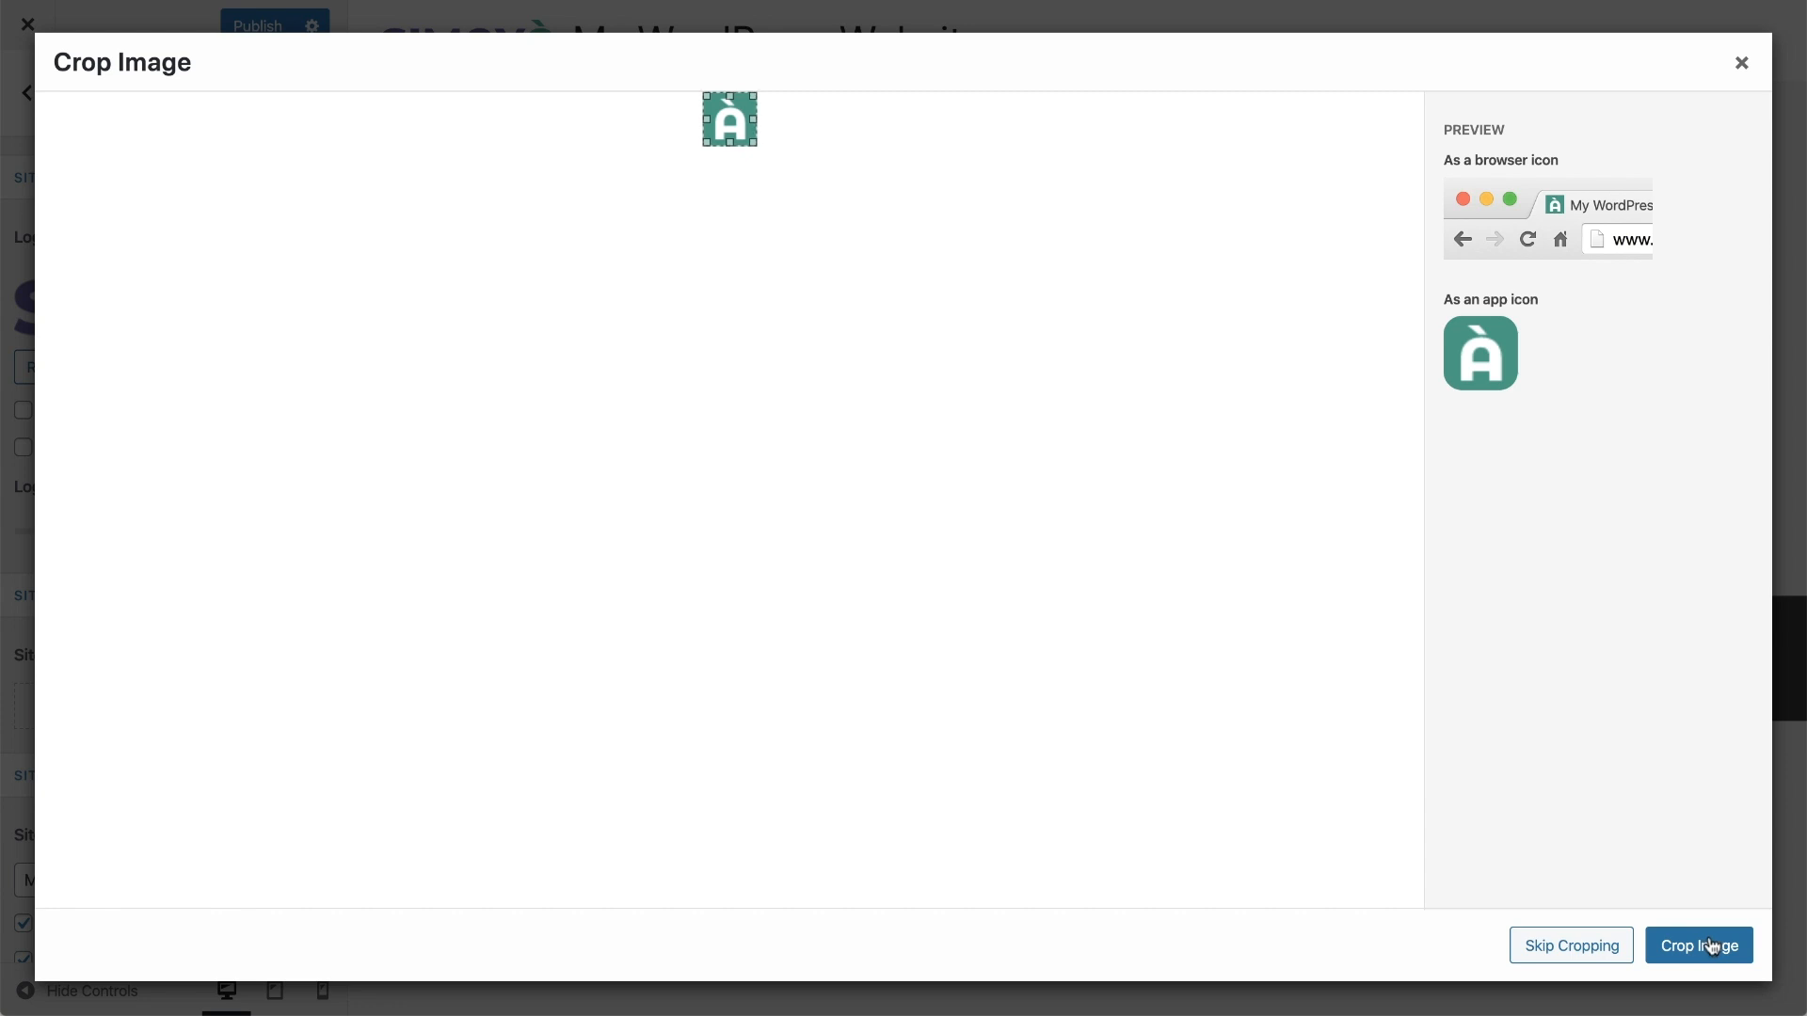
left_click(1564, 944)
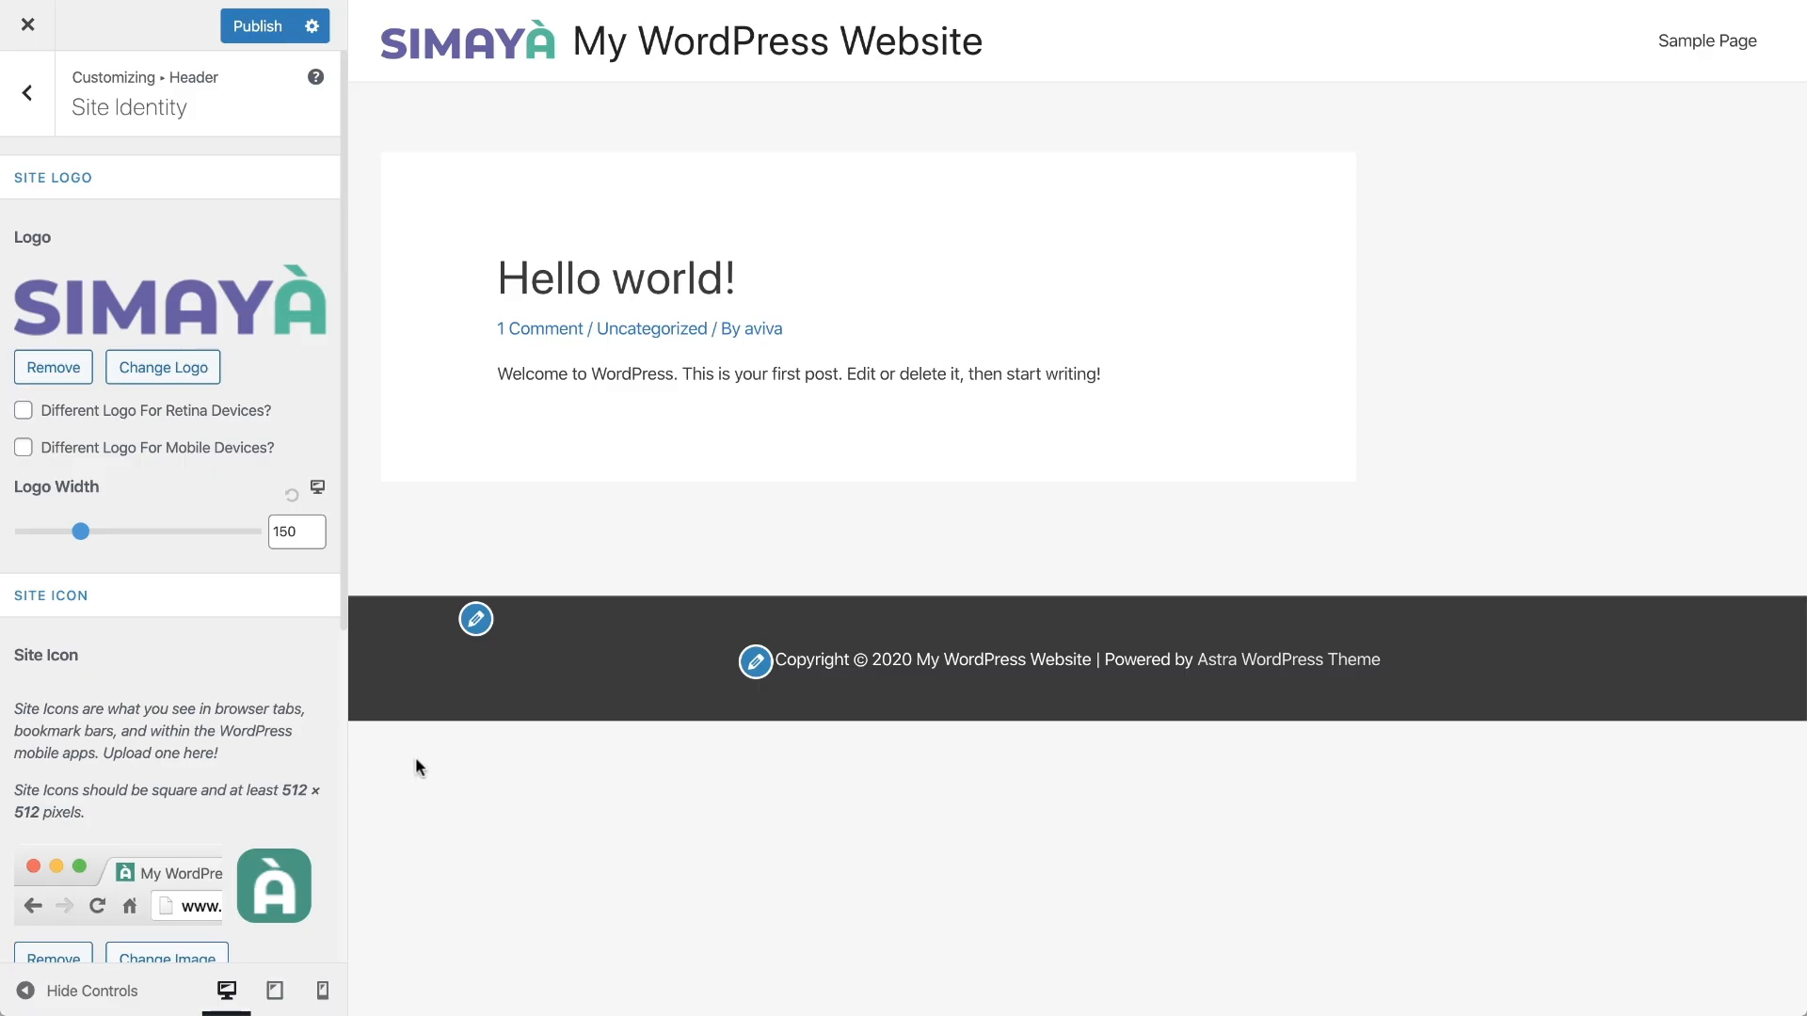
Change the site title to "Simaya" and turn off its display in the header.
scroll(279, 743, "down", 5)
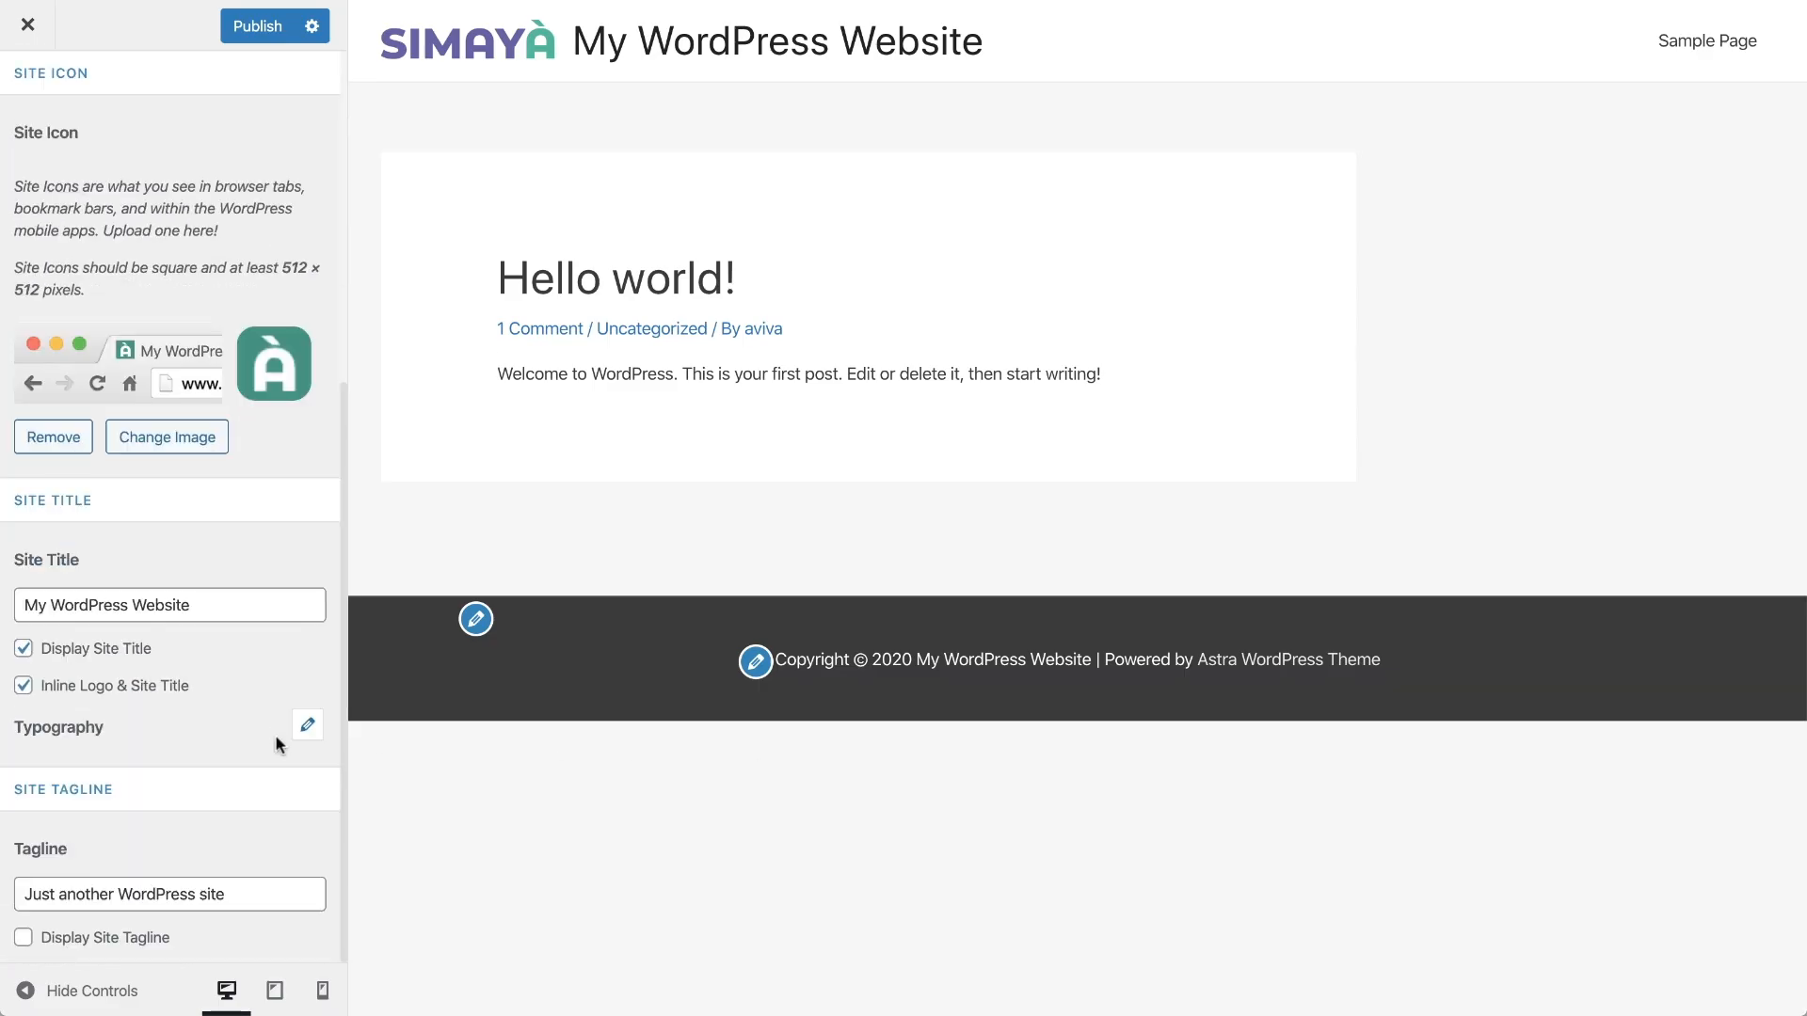
triple_click(163, 608)
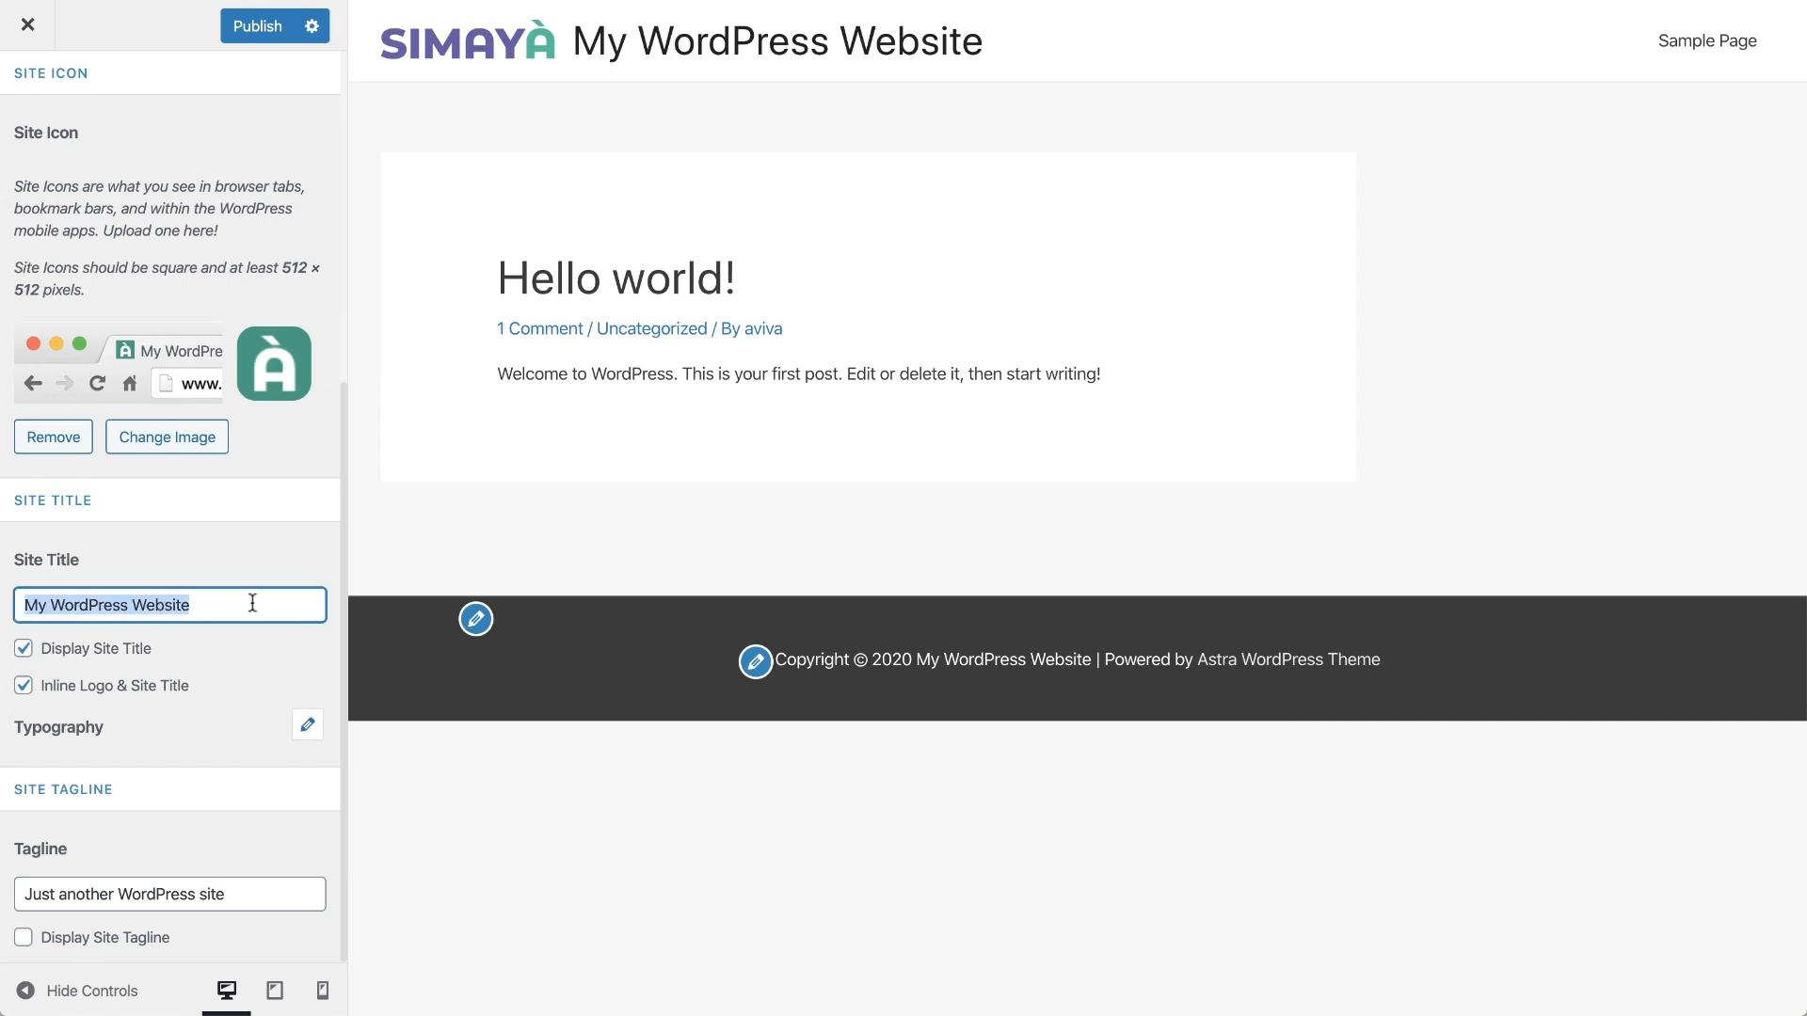
type("Simaya")
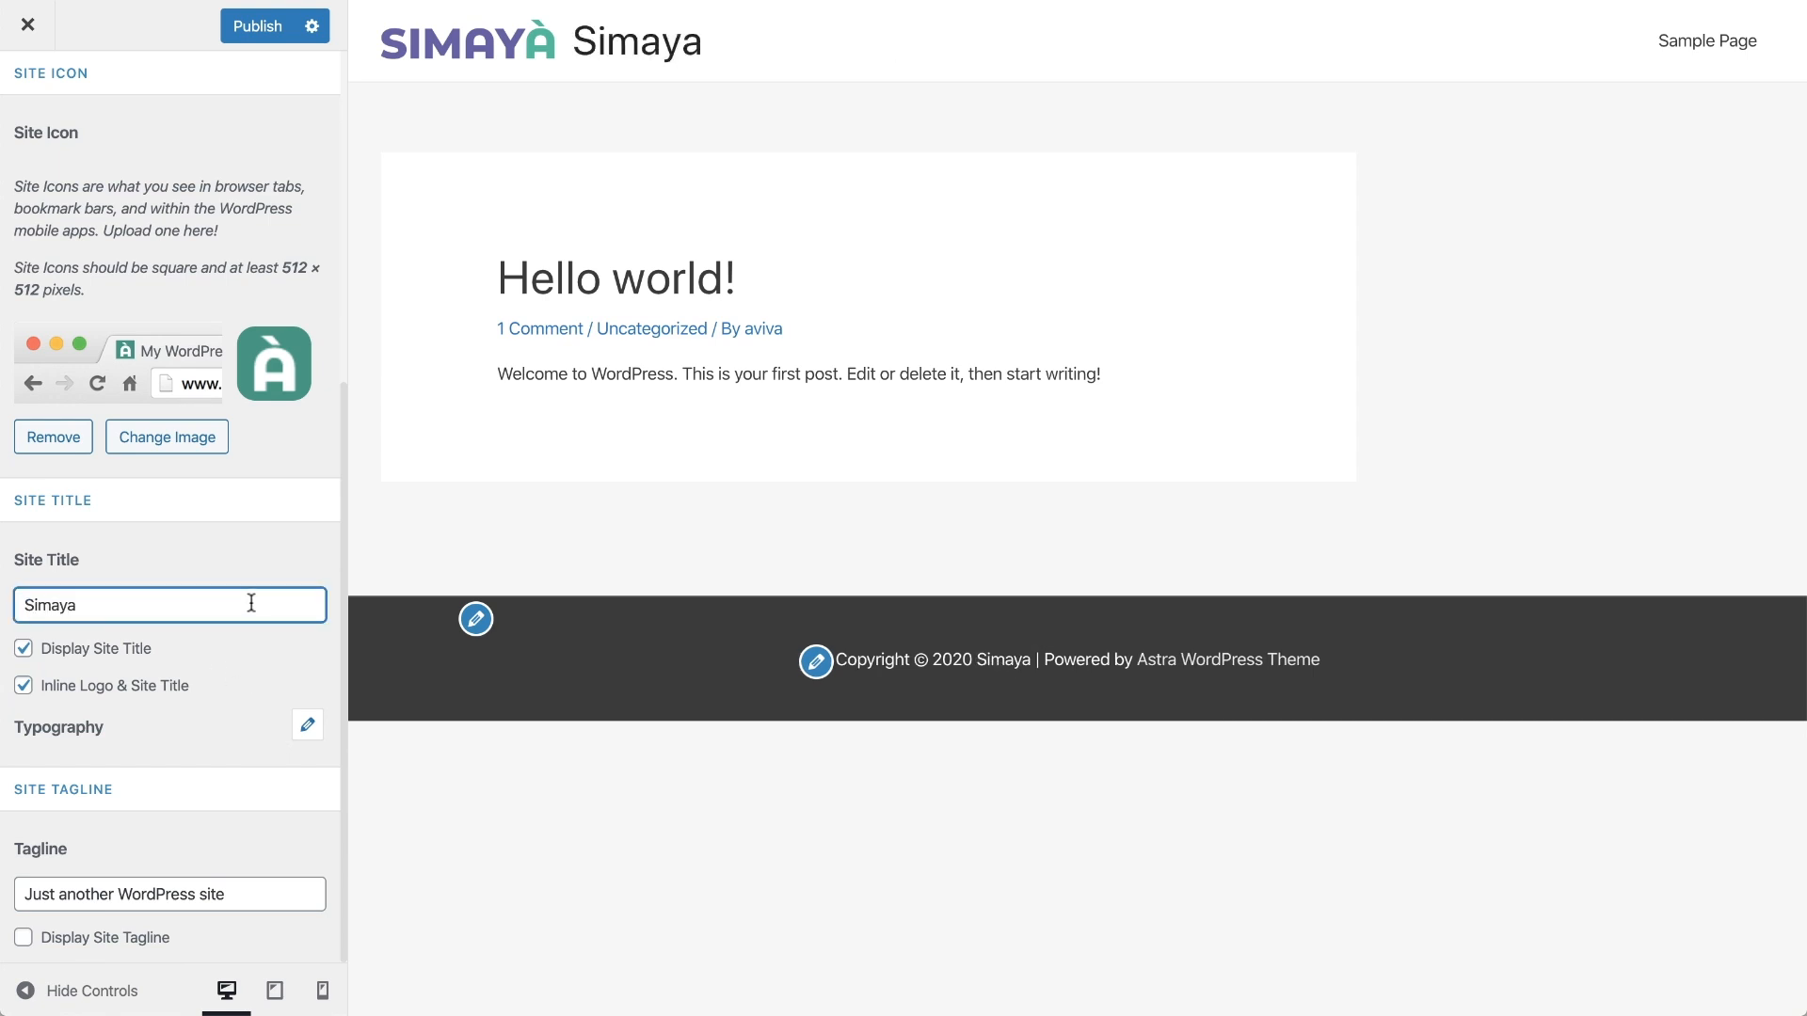
left_click(23, 648)
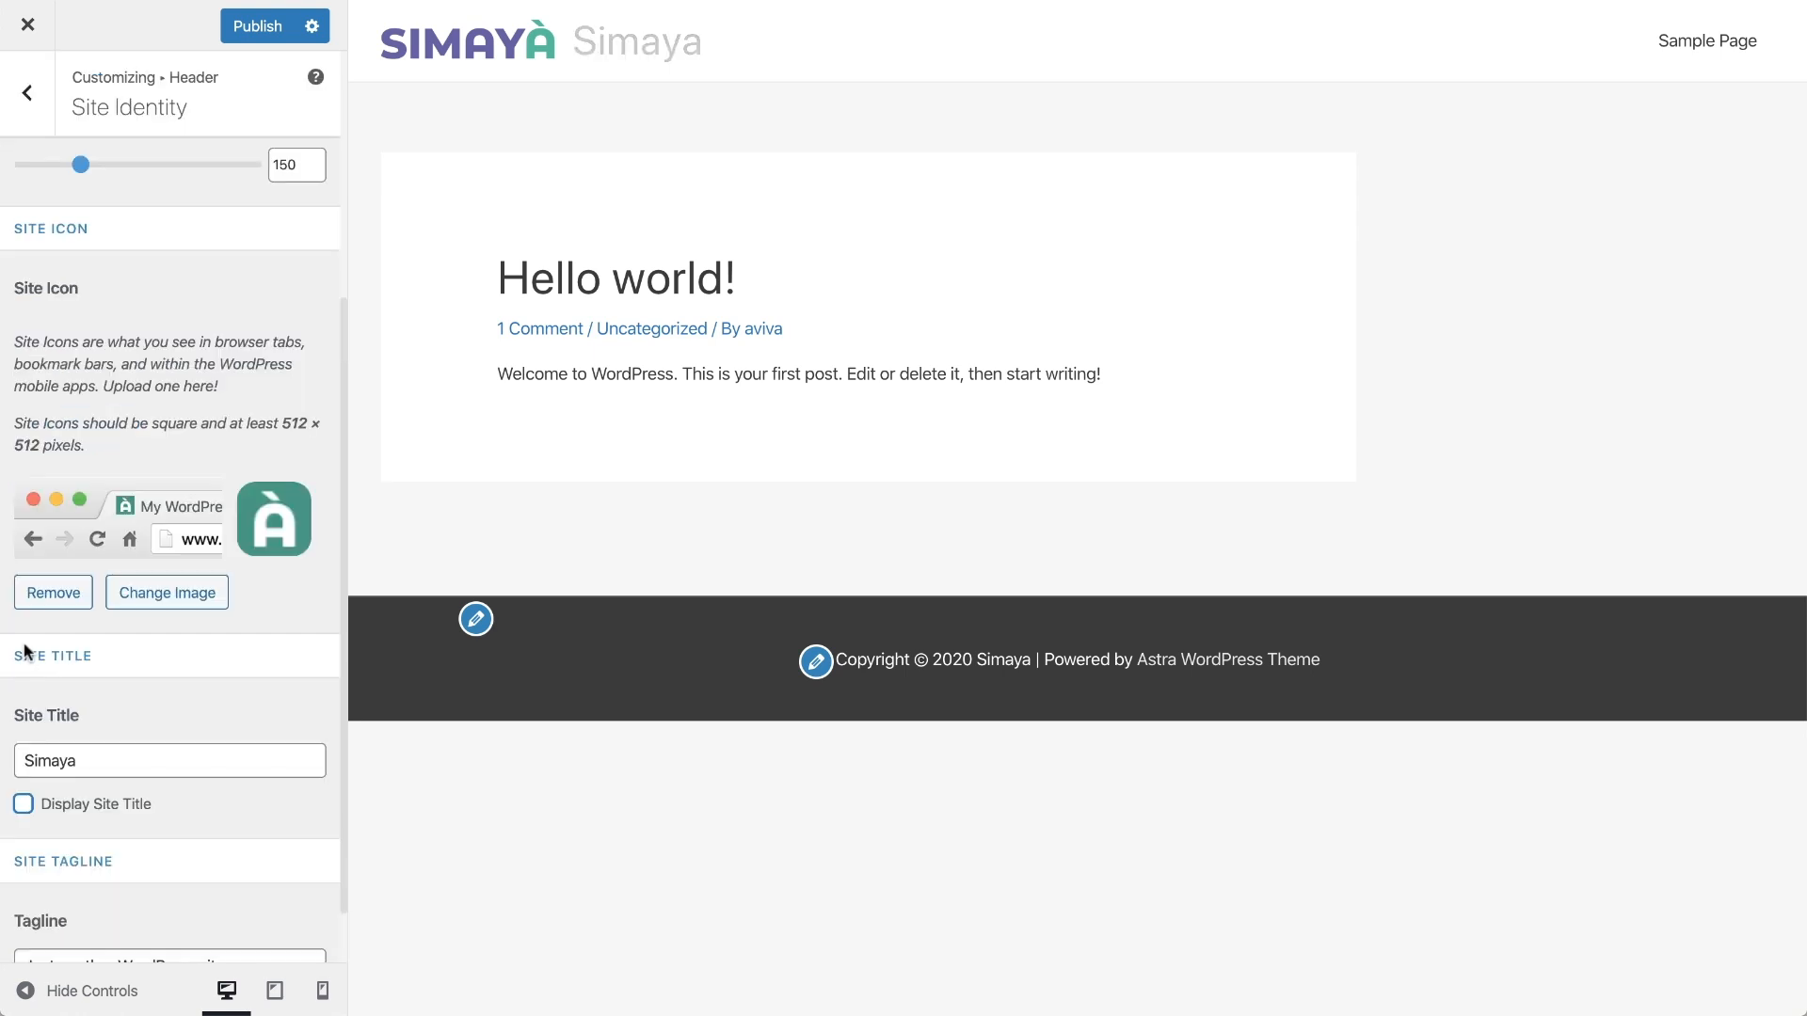
Change the site tagline to "Seasonal Vegan Restaurant" and return to the Header settings.
scroll(25, 650, "down", 2)
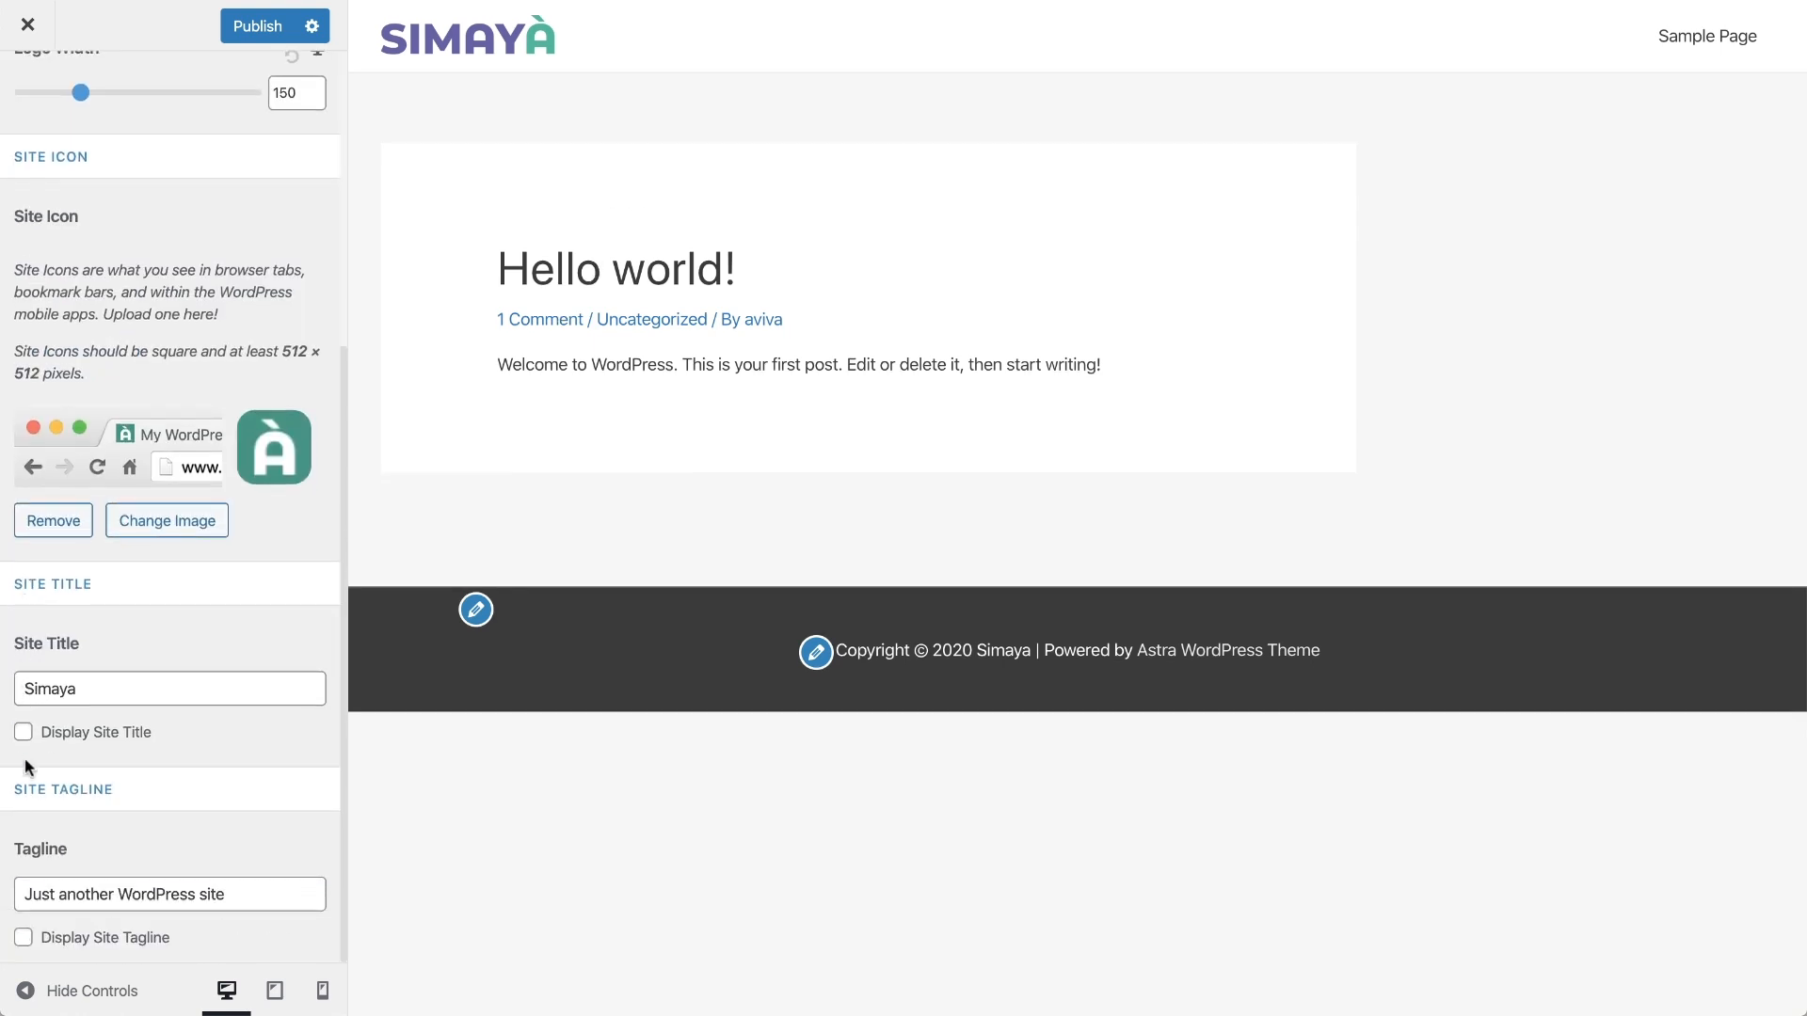
triple_click(23, 894)
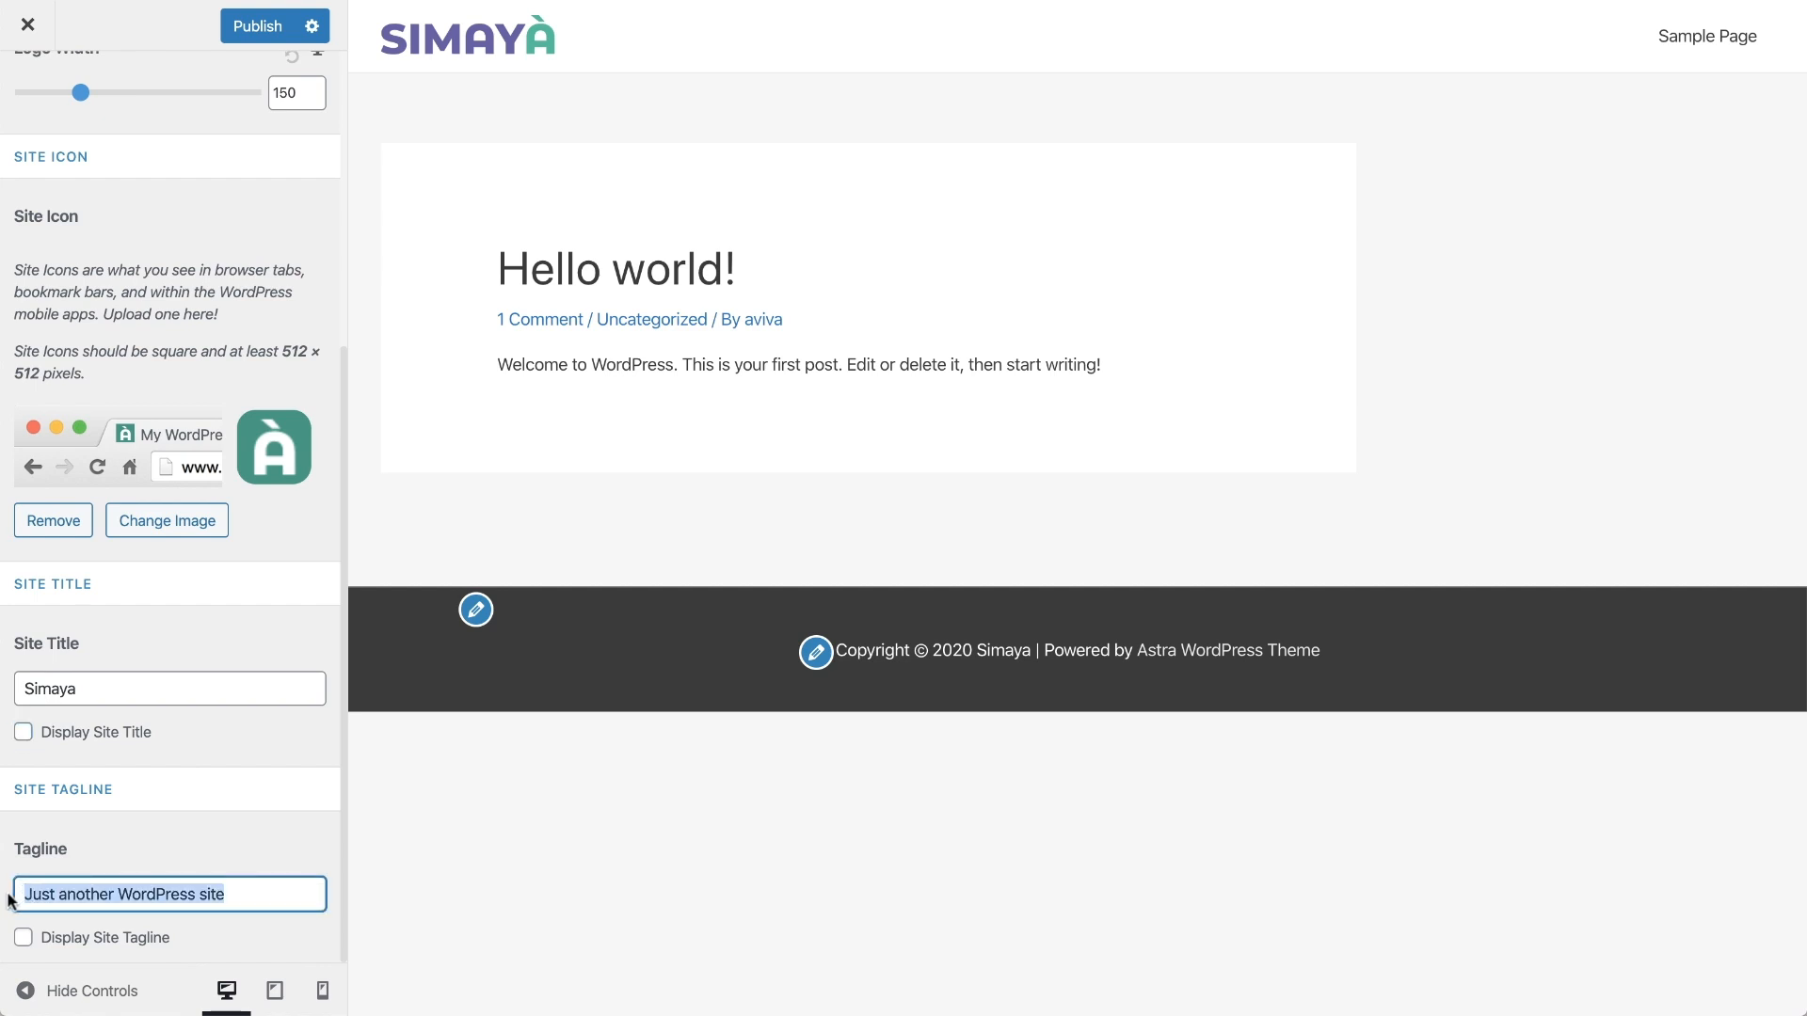
type("Seasonal Vegan Restaurant")
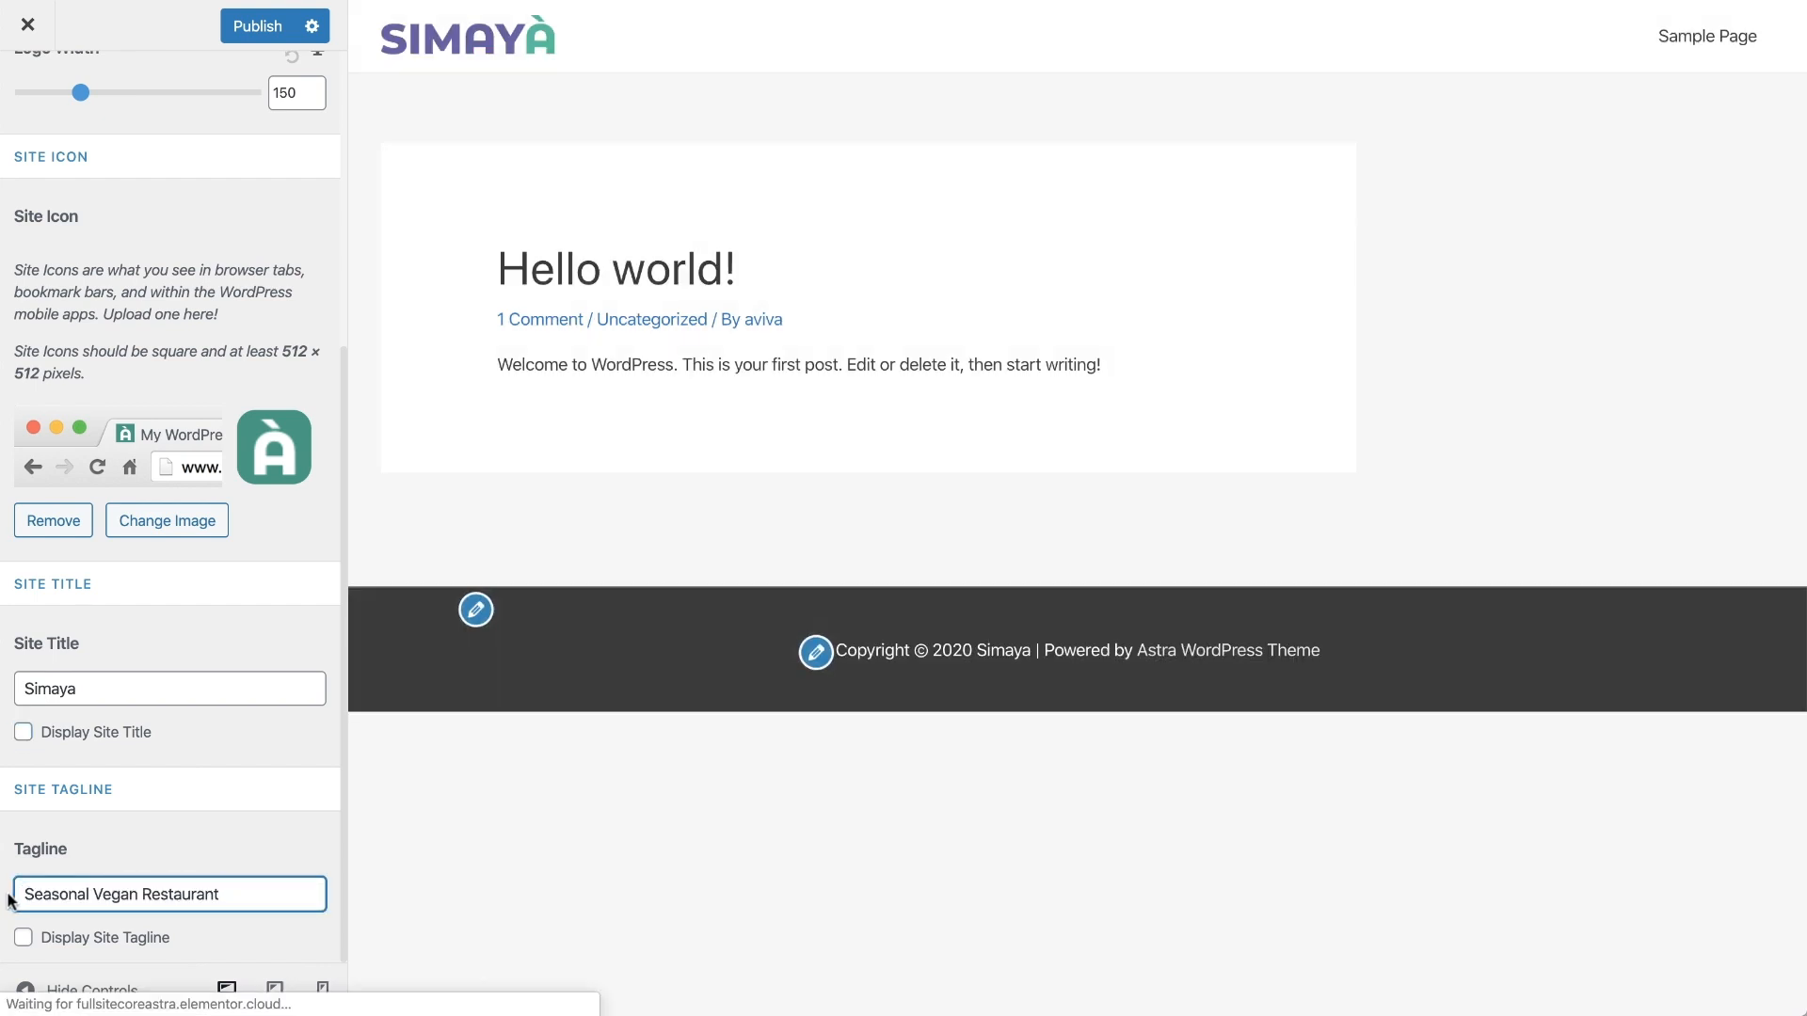
scroll(11, 899, "up", 5)
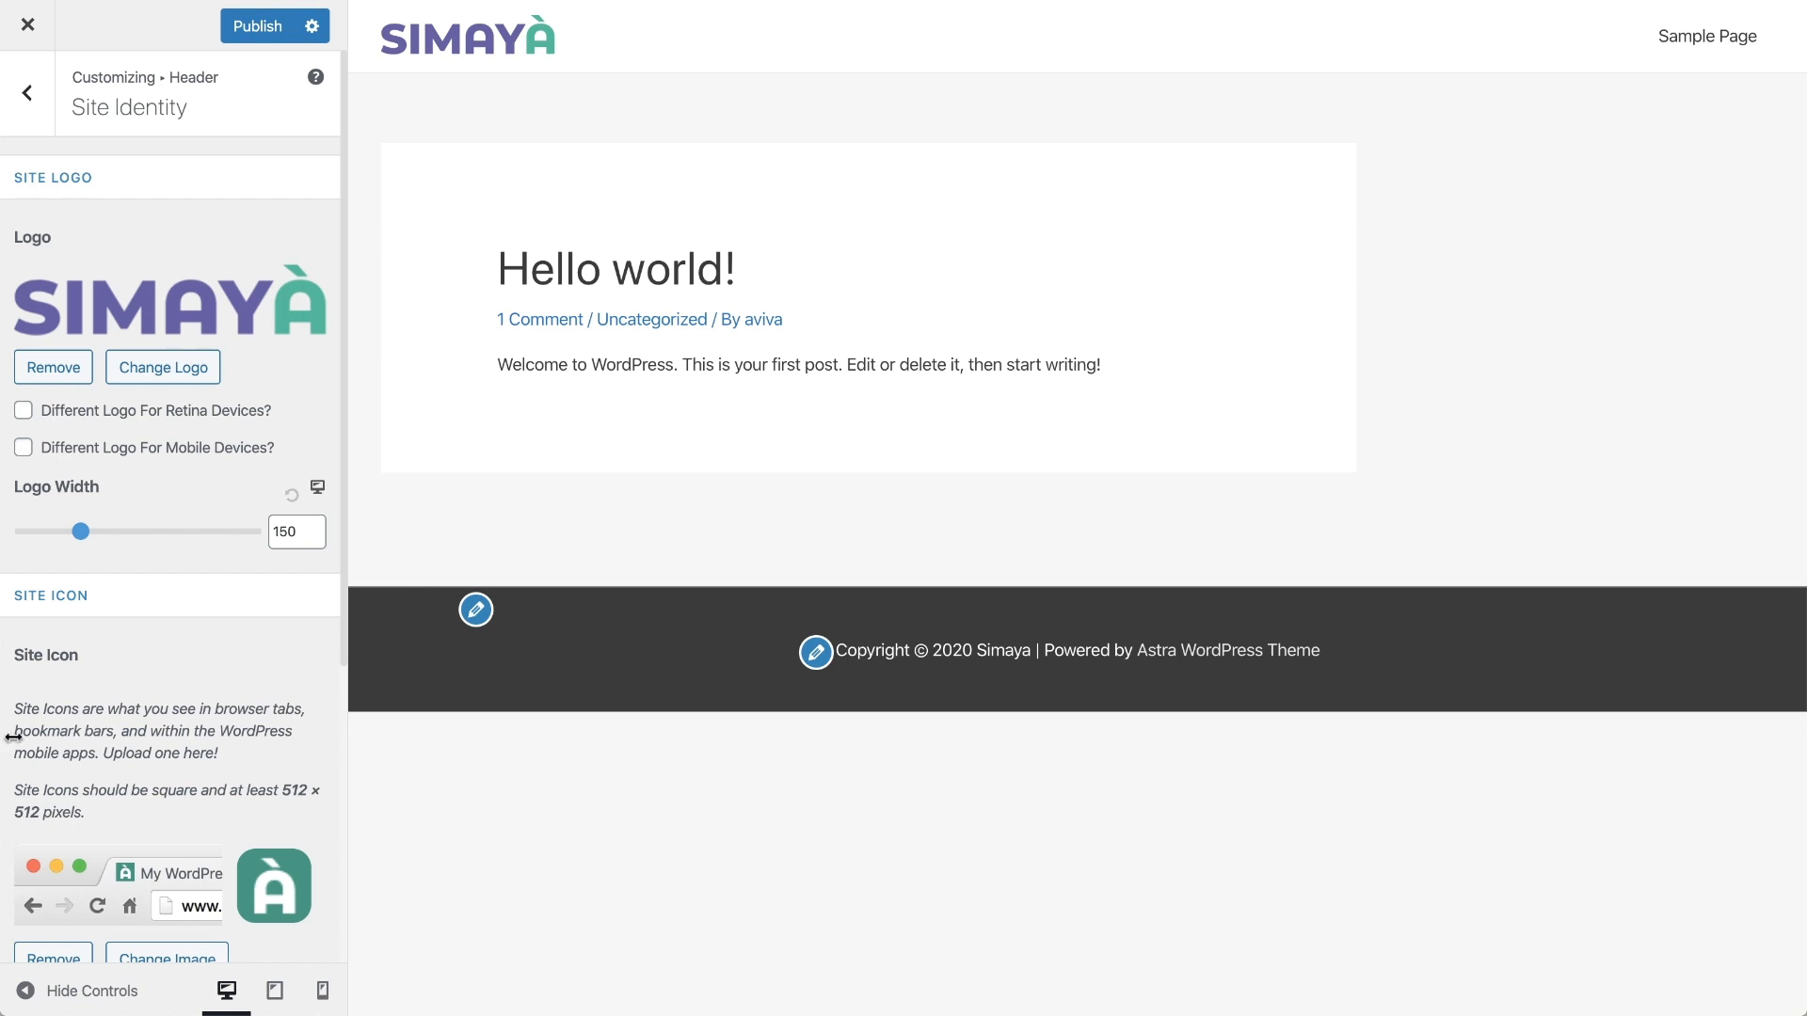
left_click(28, 95)
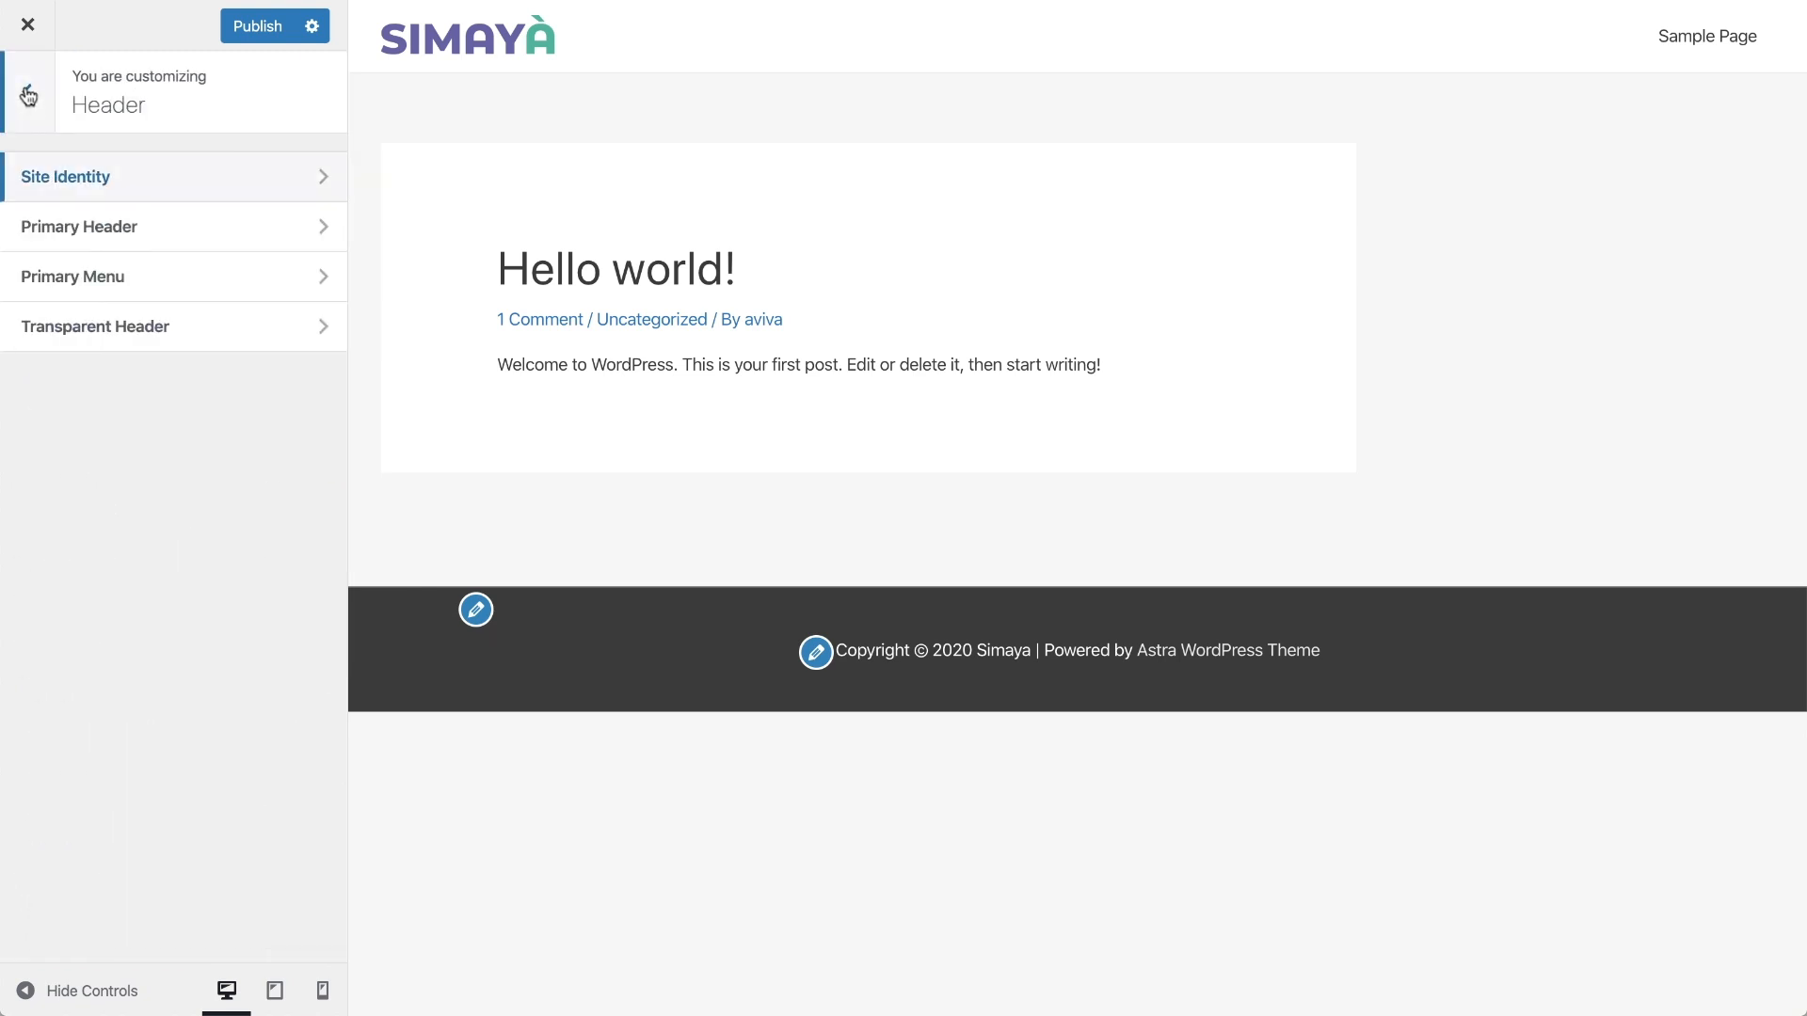
Set the primary header's bottom border size to 0 and leave the header settings.
left_click(33, 227)
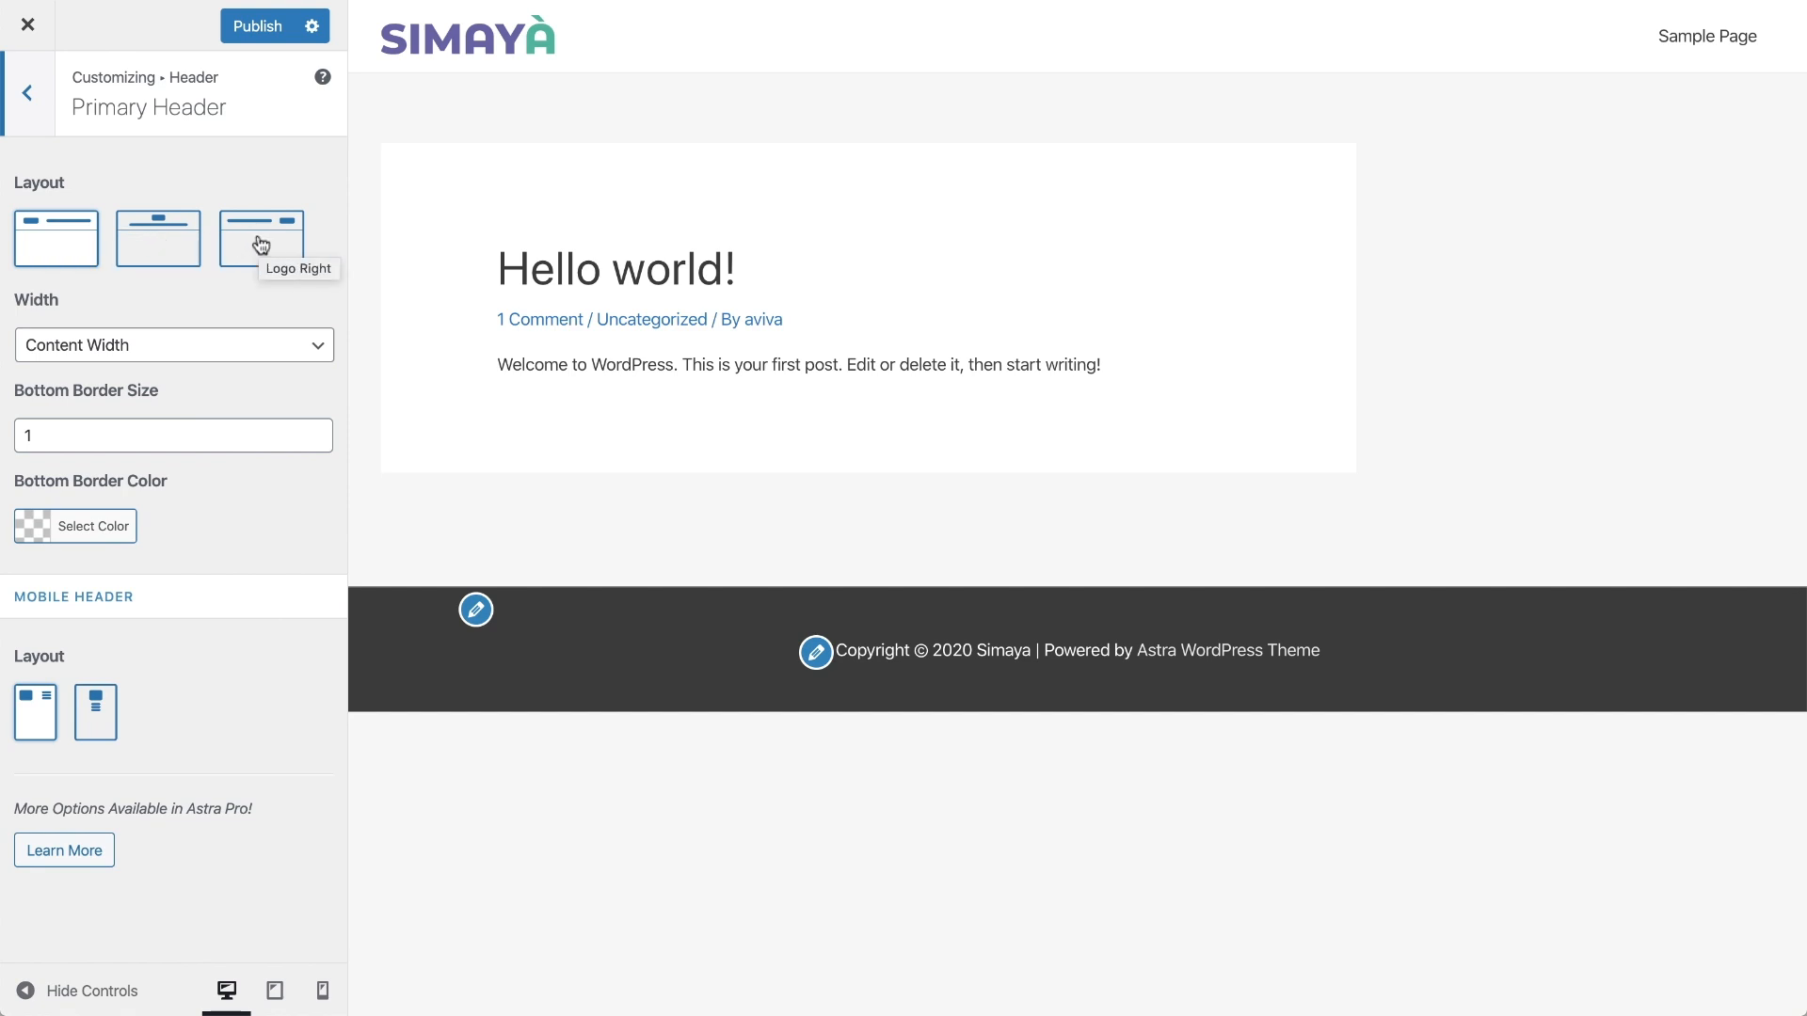
left_click(40, 436)
key("BackSpace")
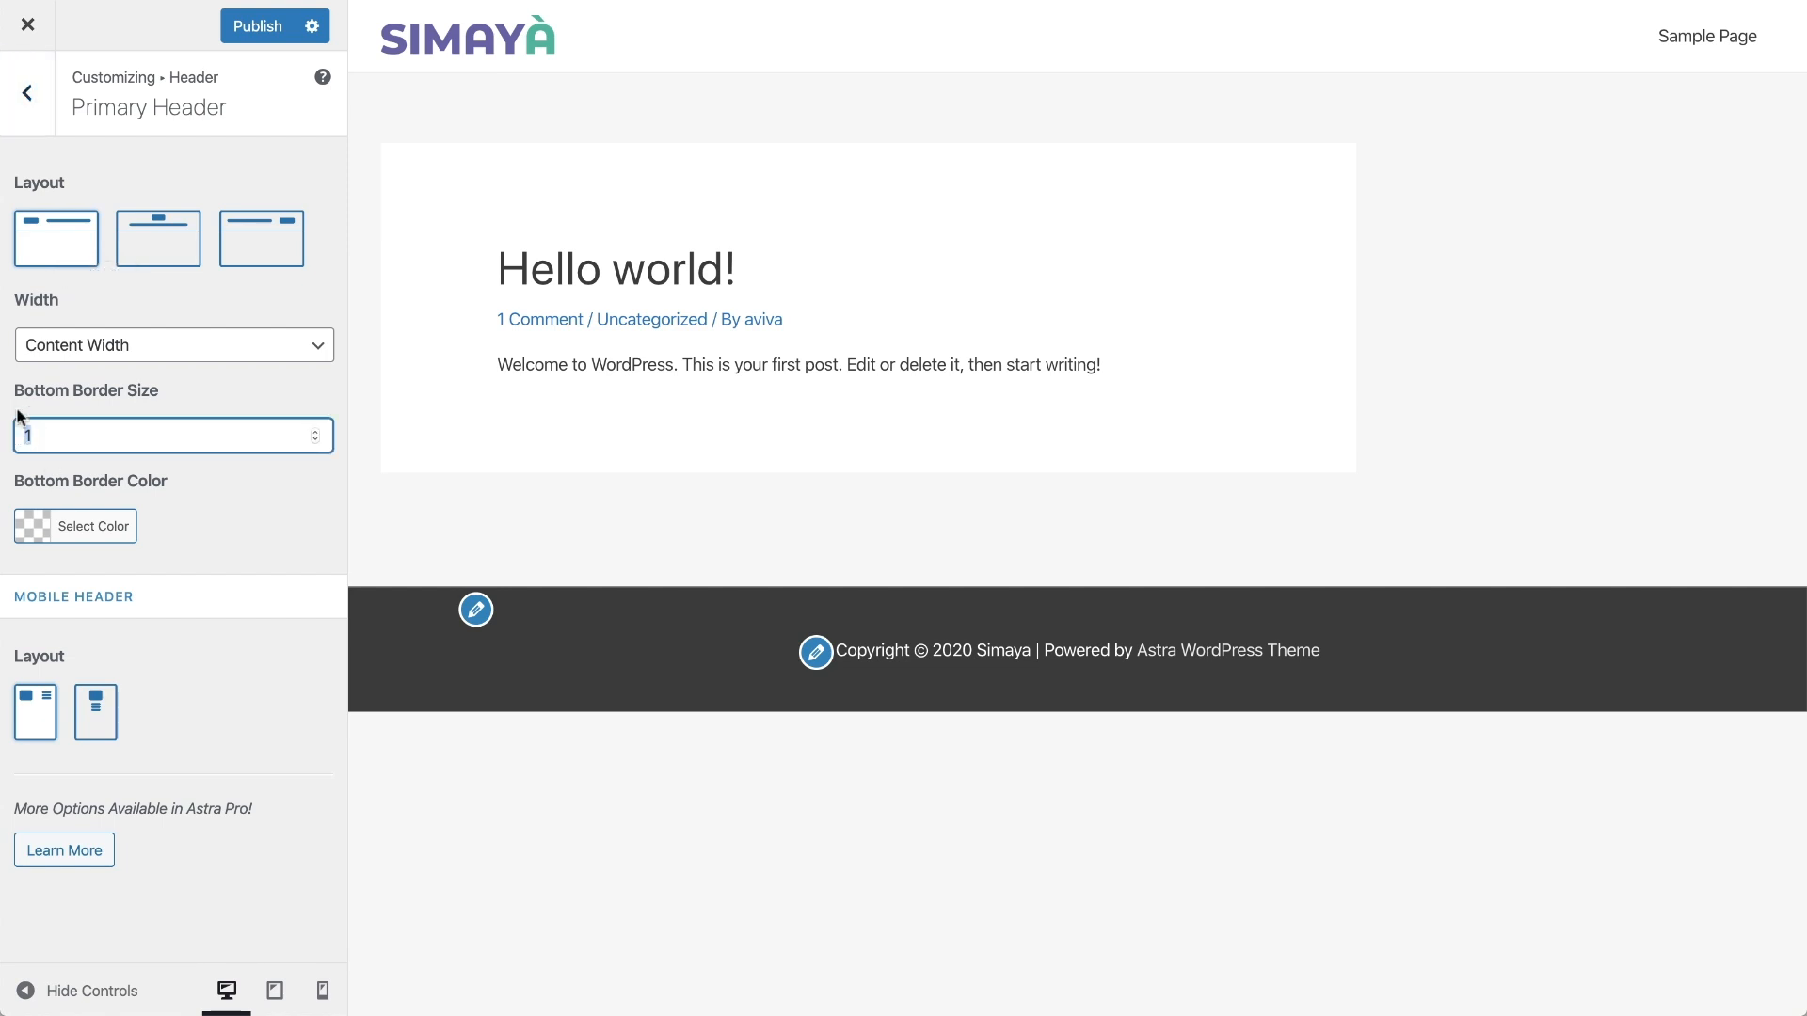
type("0")
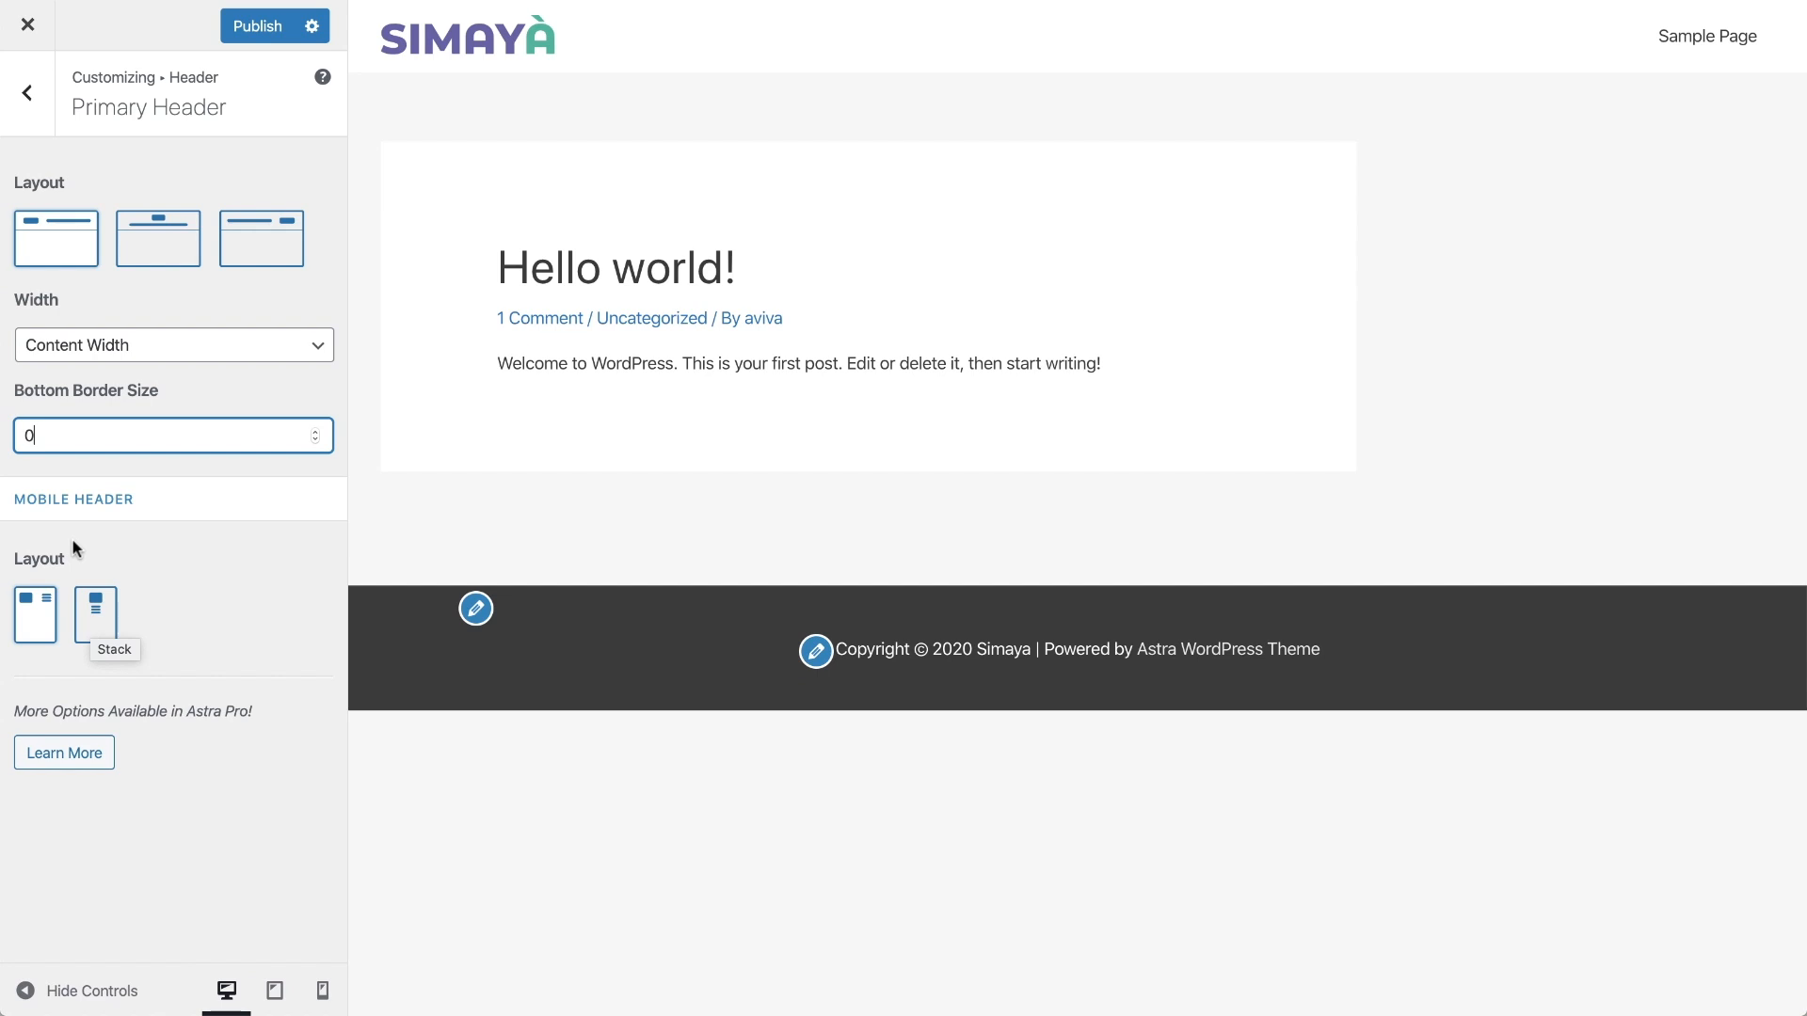
left_click(26, 93)
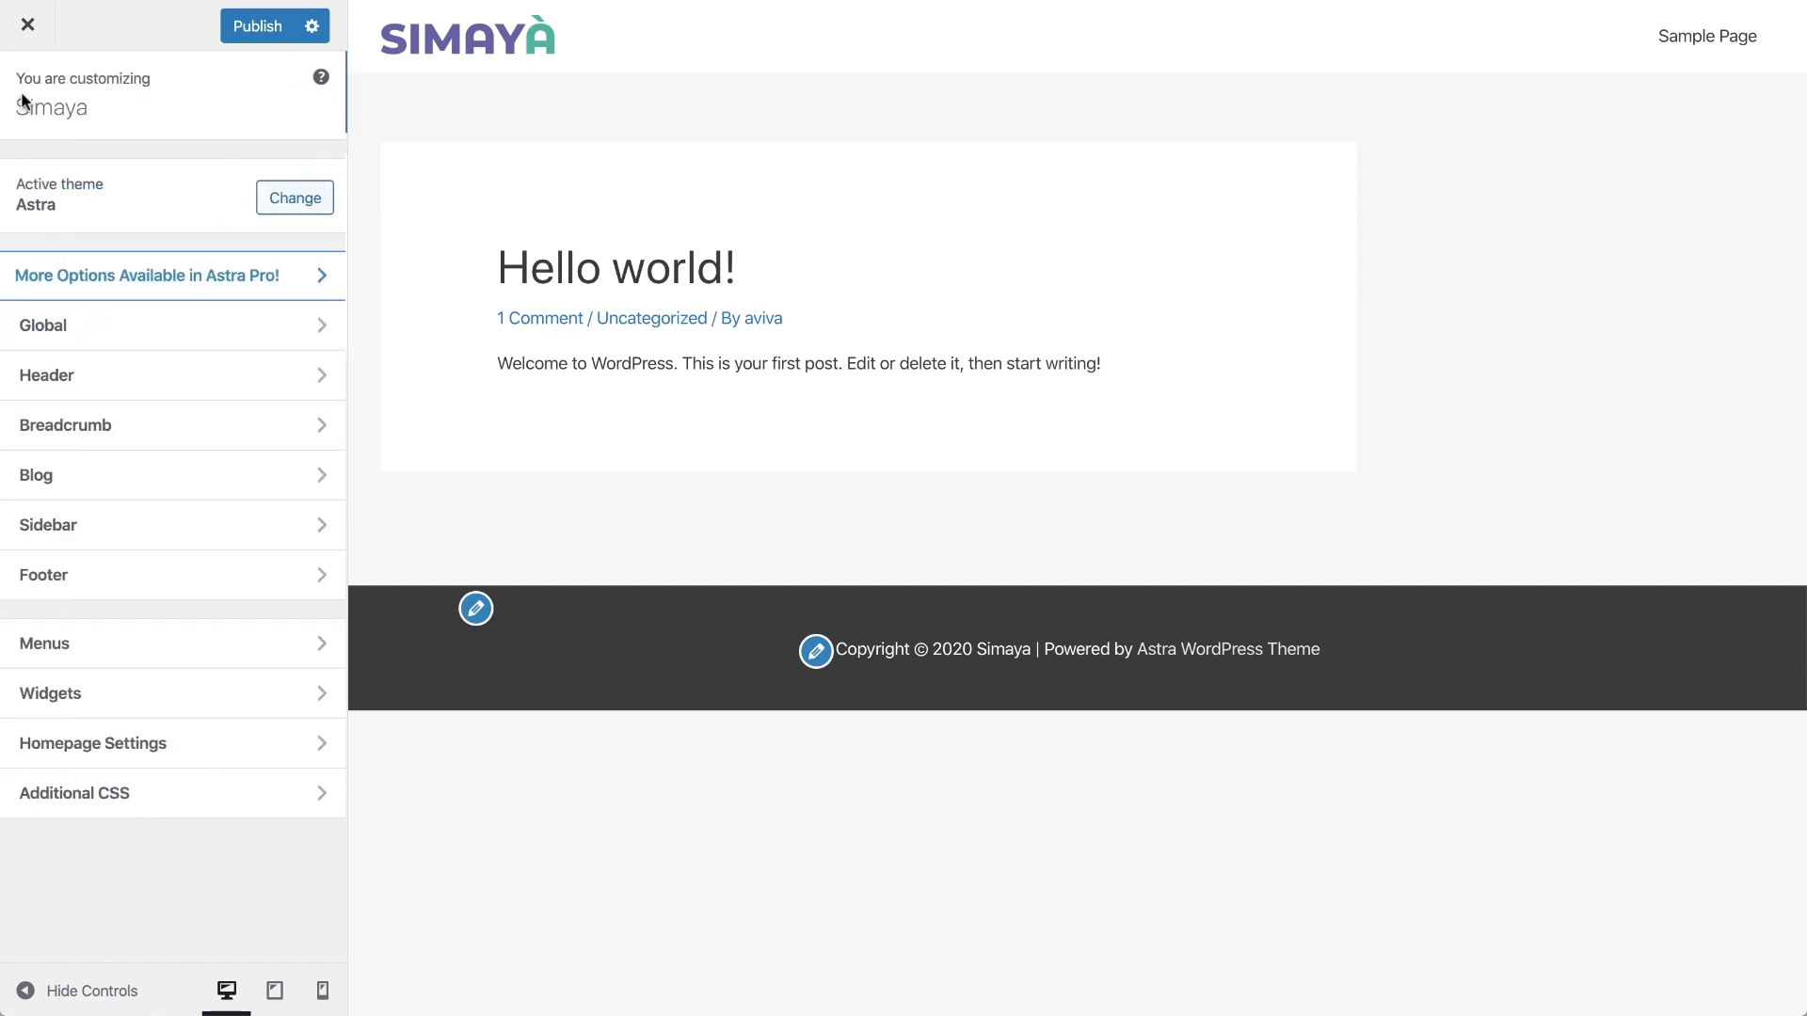
Create a new navigation menu named "Menu" and assign it to the Primary Menu location.
left_click(60, 643)
left_click(233, 393)
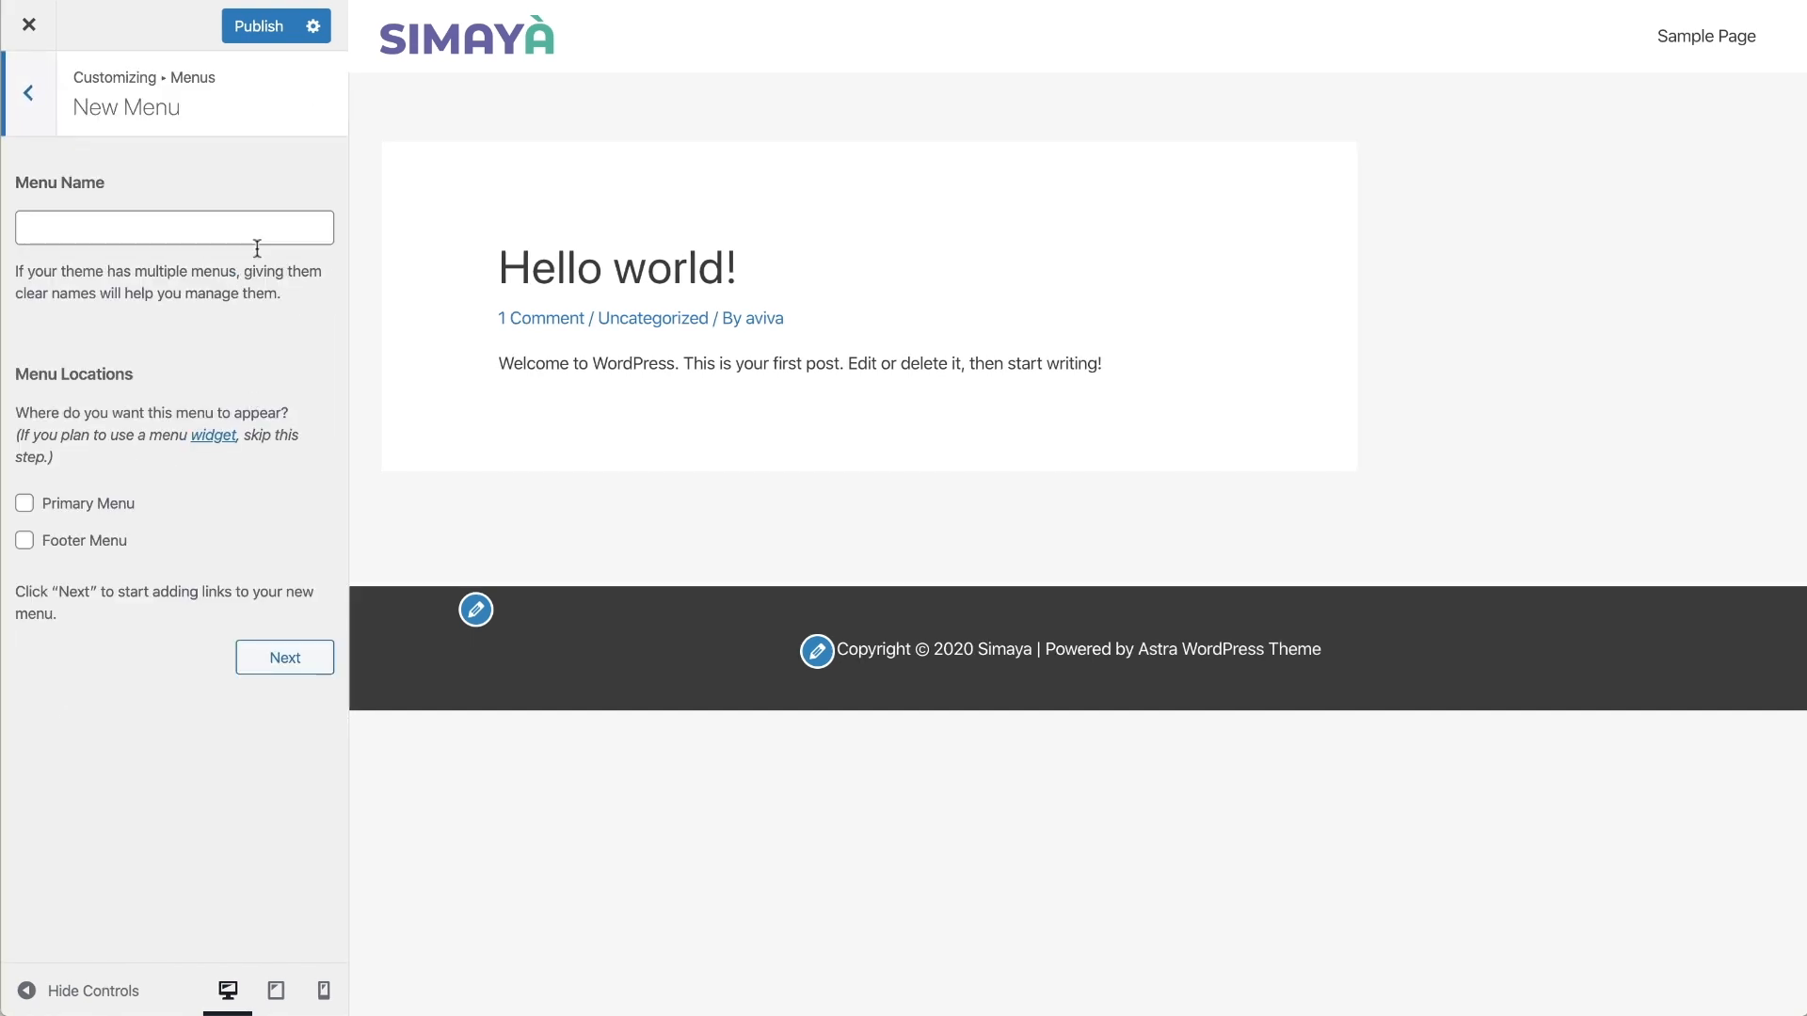
left_click(257, 231)
type("Menu")
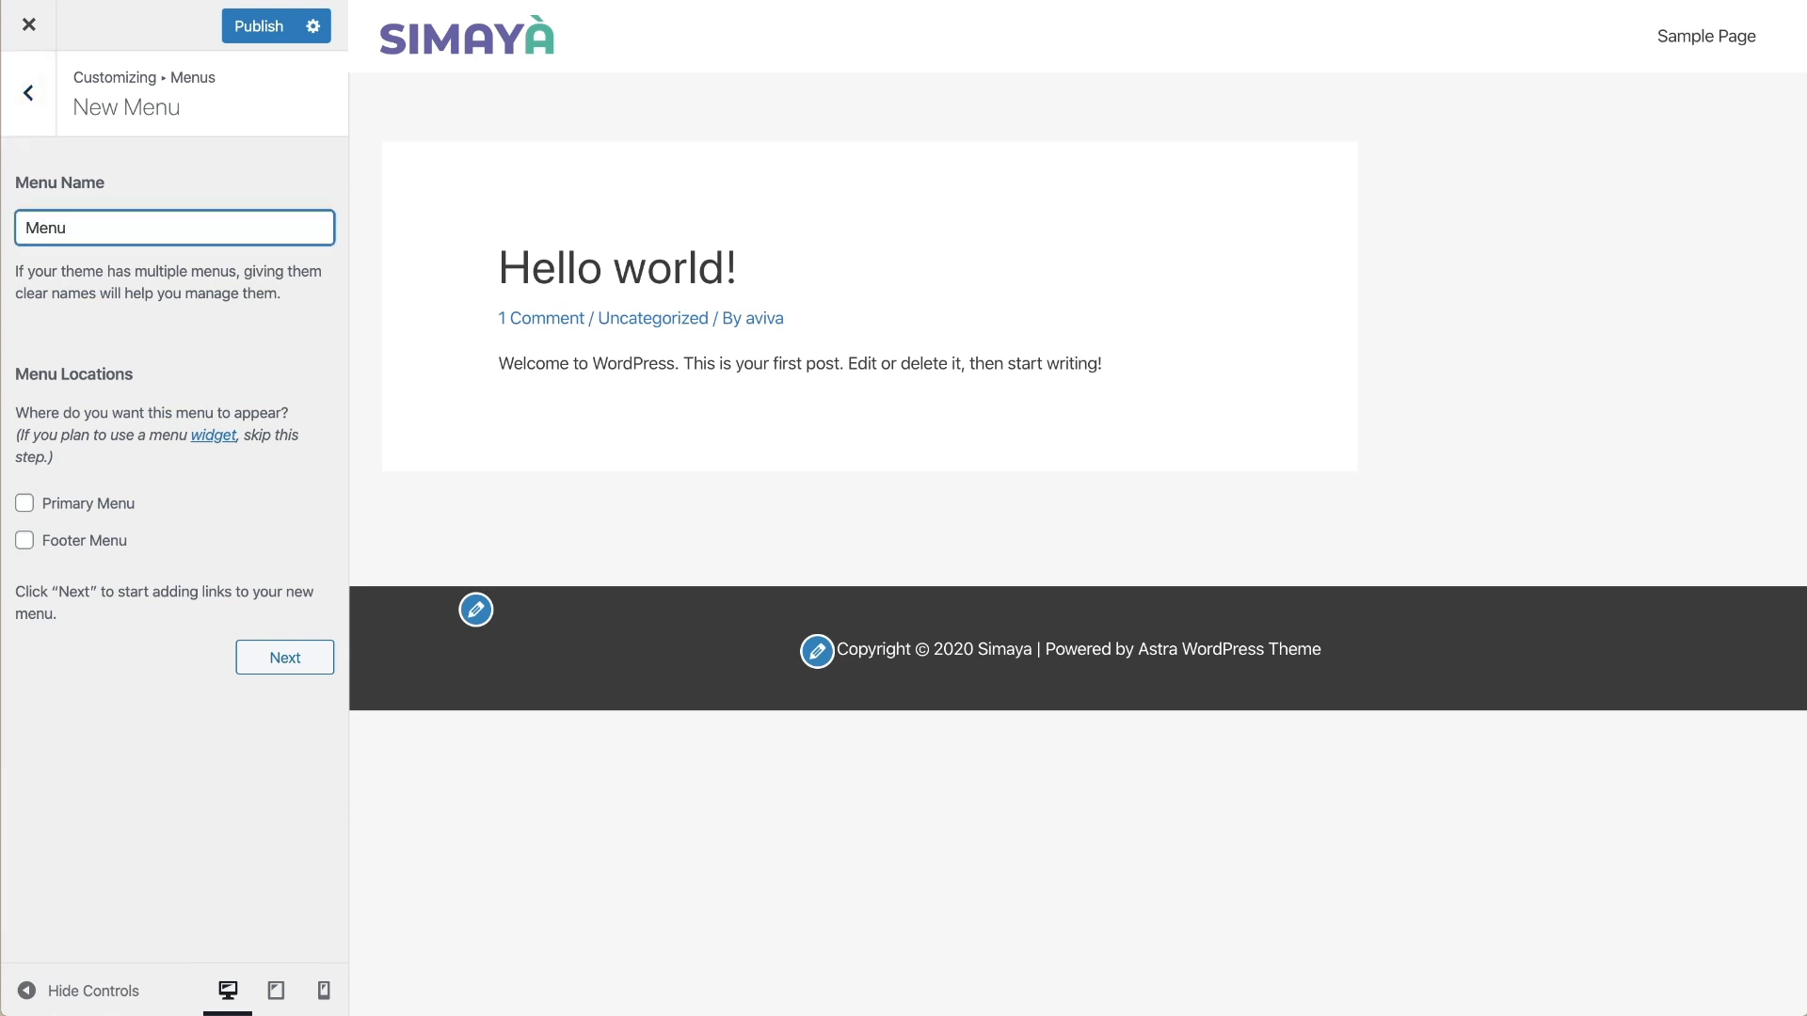
left_click(25, 506)
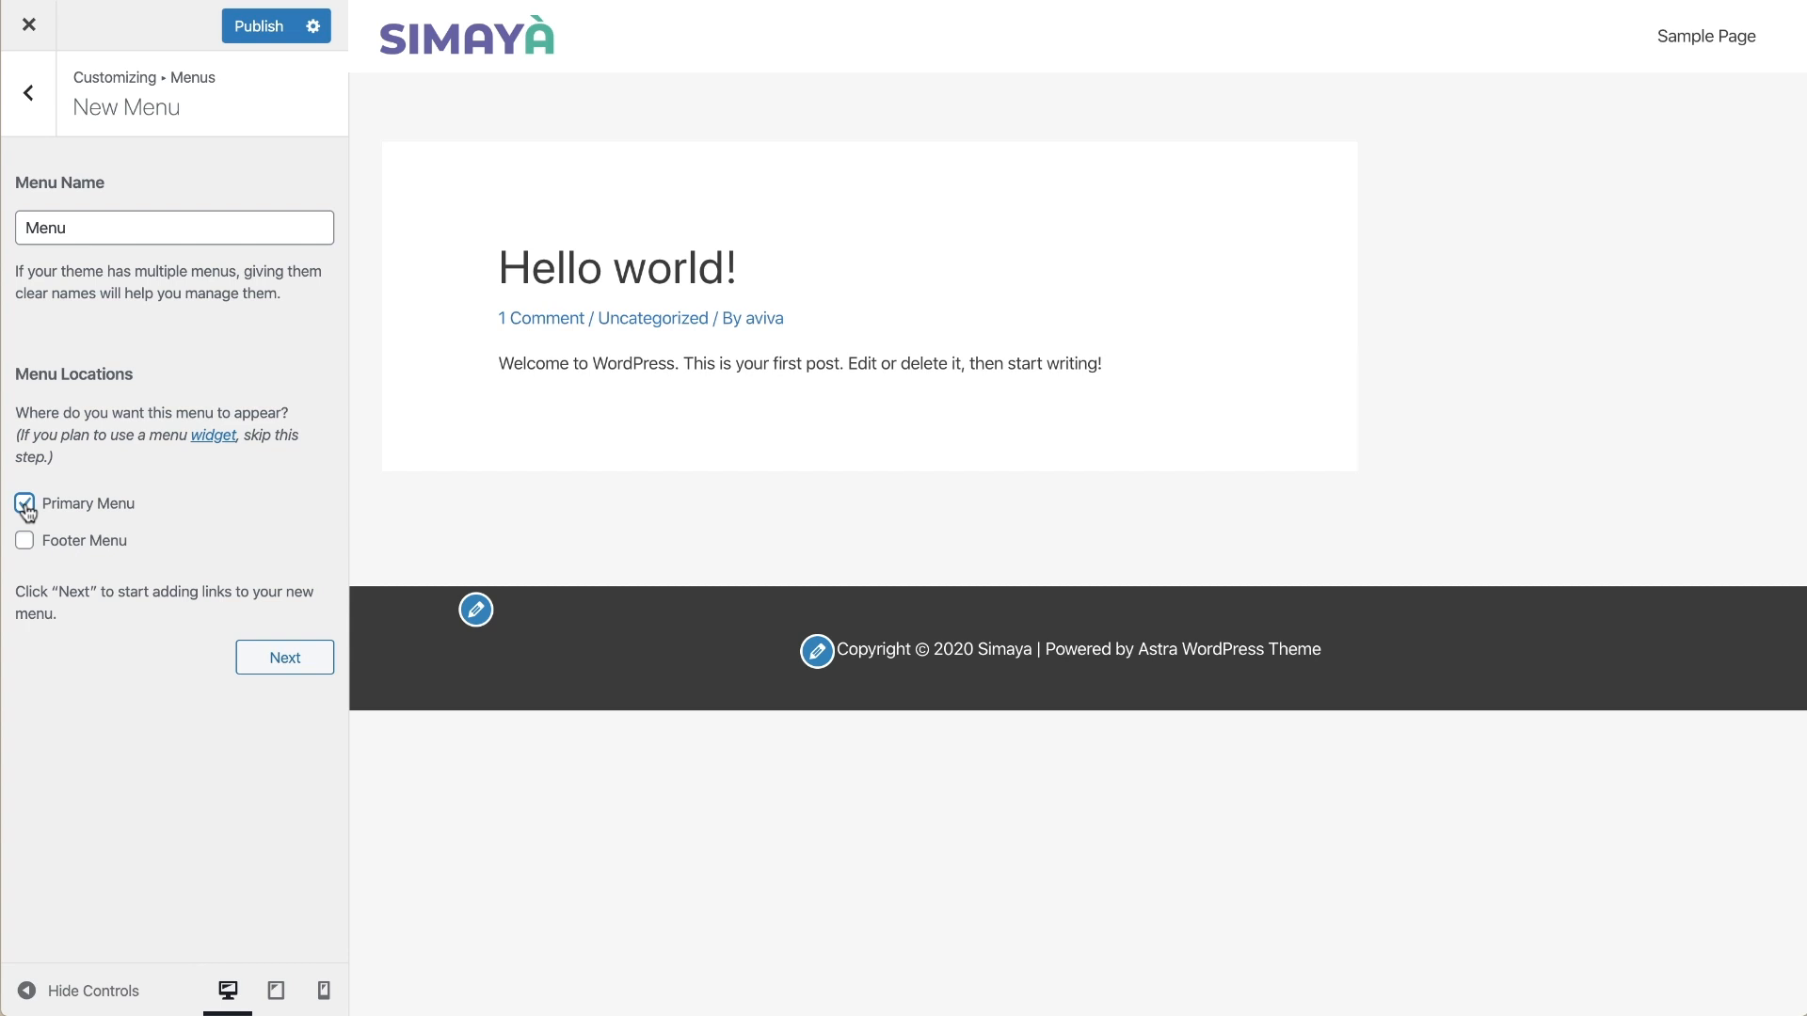
left_click(281, 658)
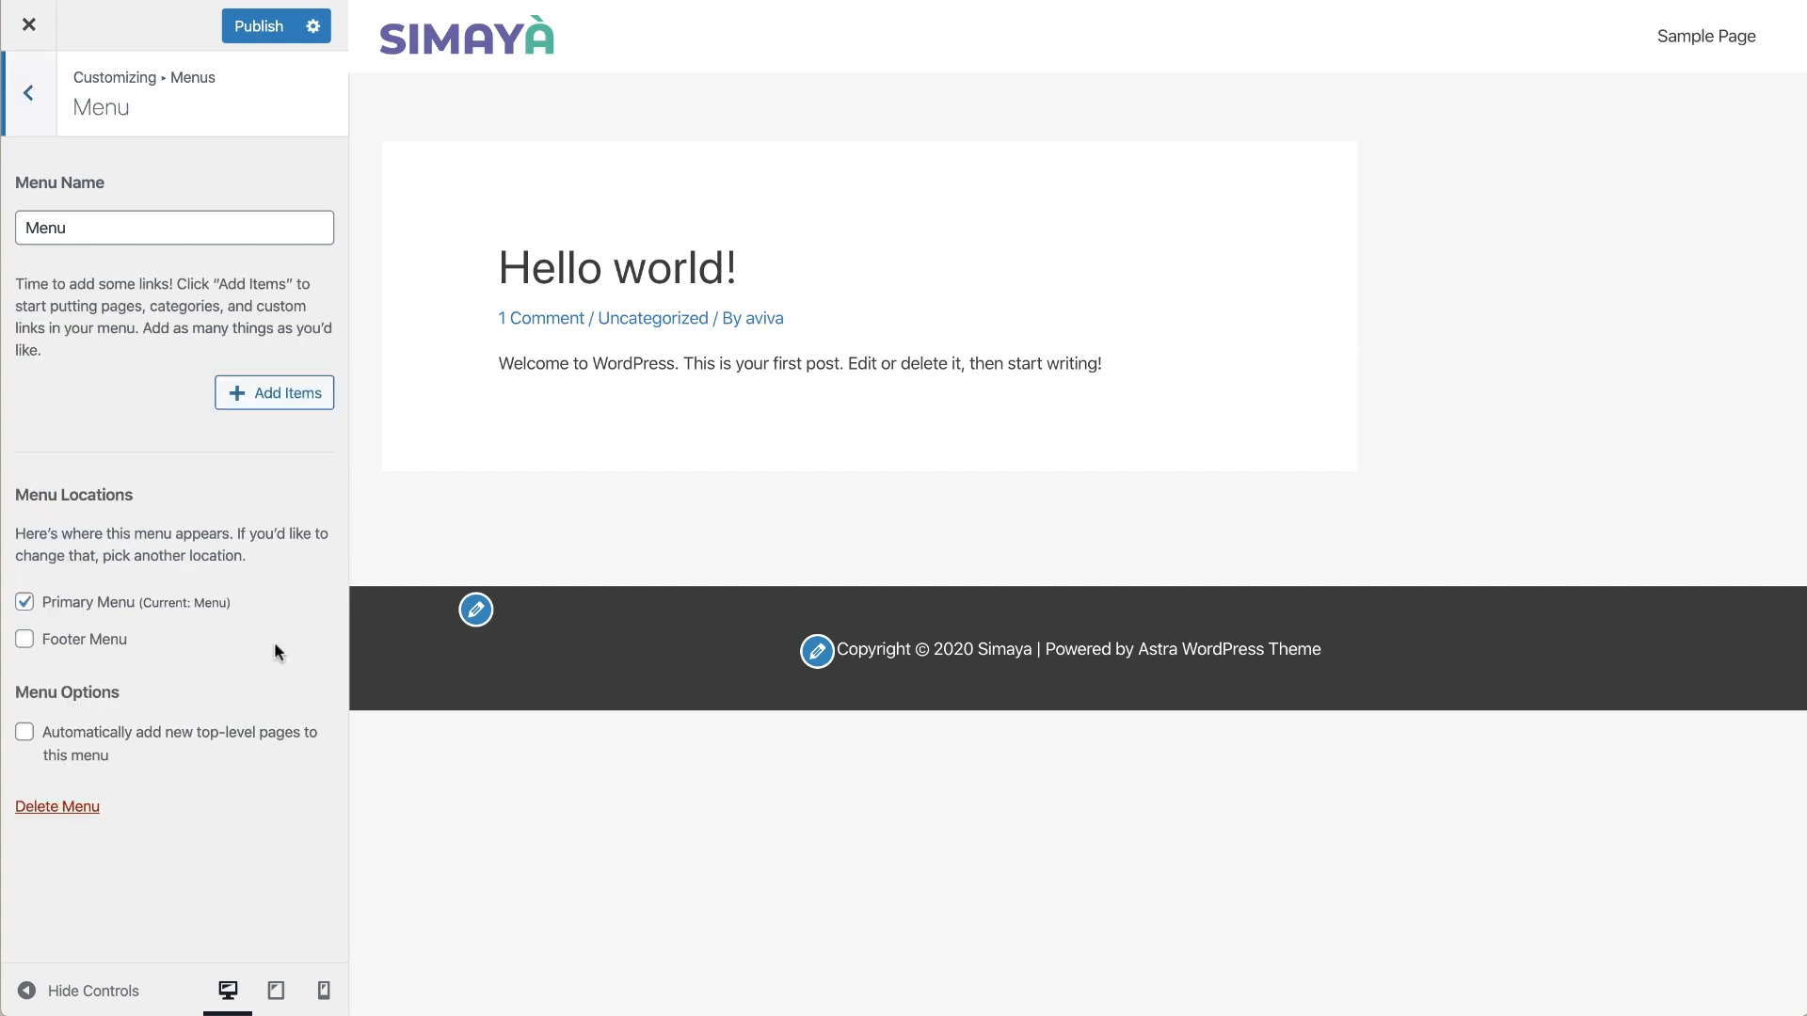
Add the existing Sample Page to the navigation menu as its first item.
left_click(276, 399)
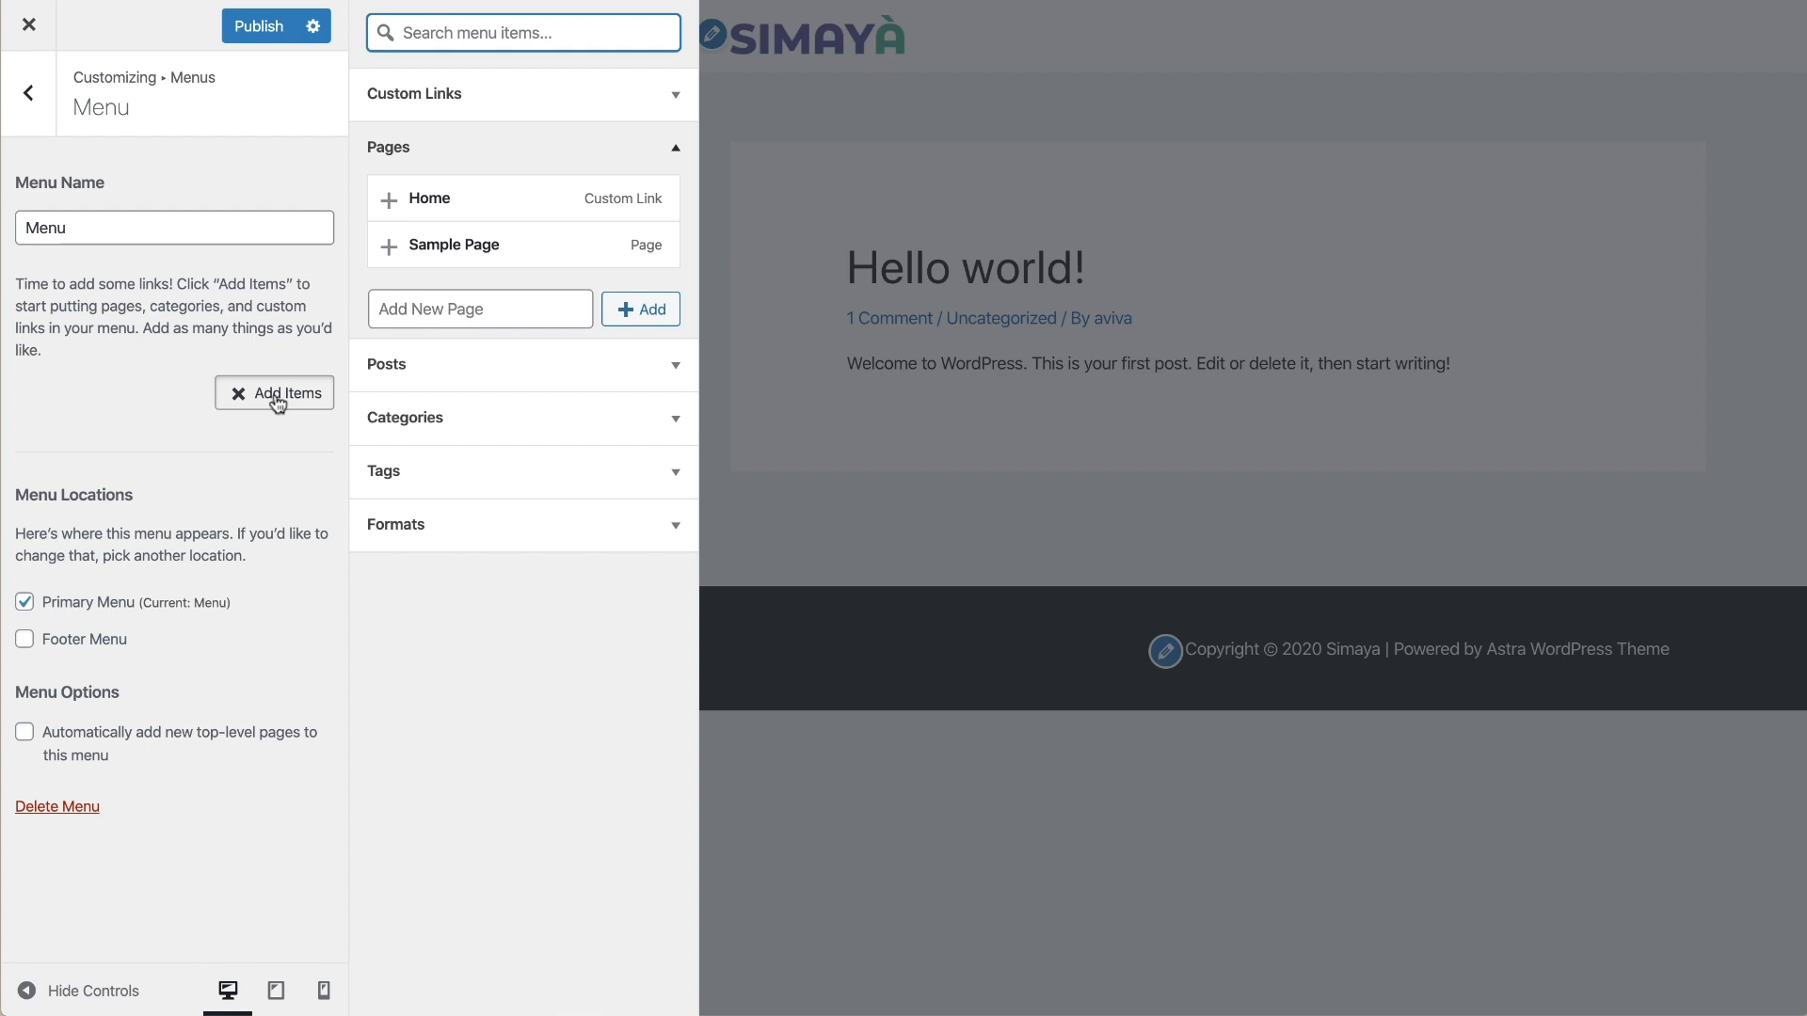
left_click(434, 248)
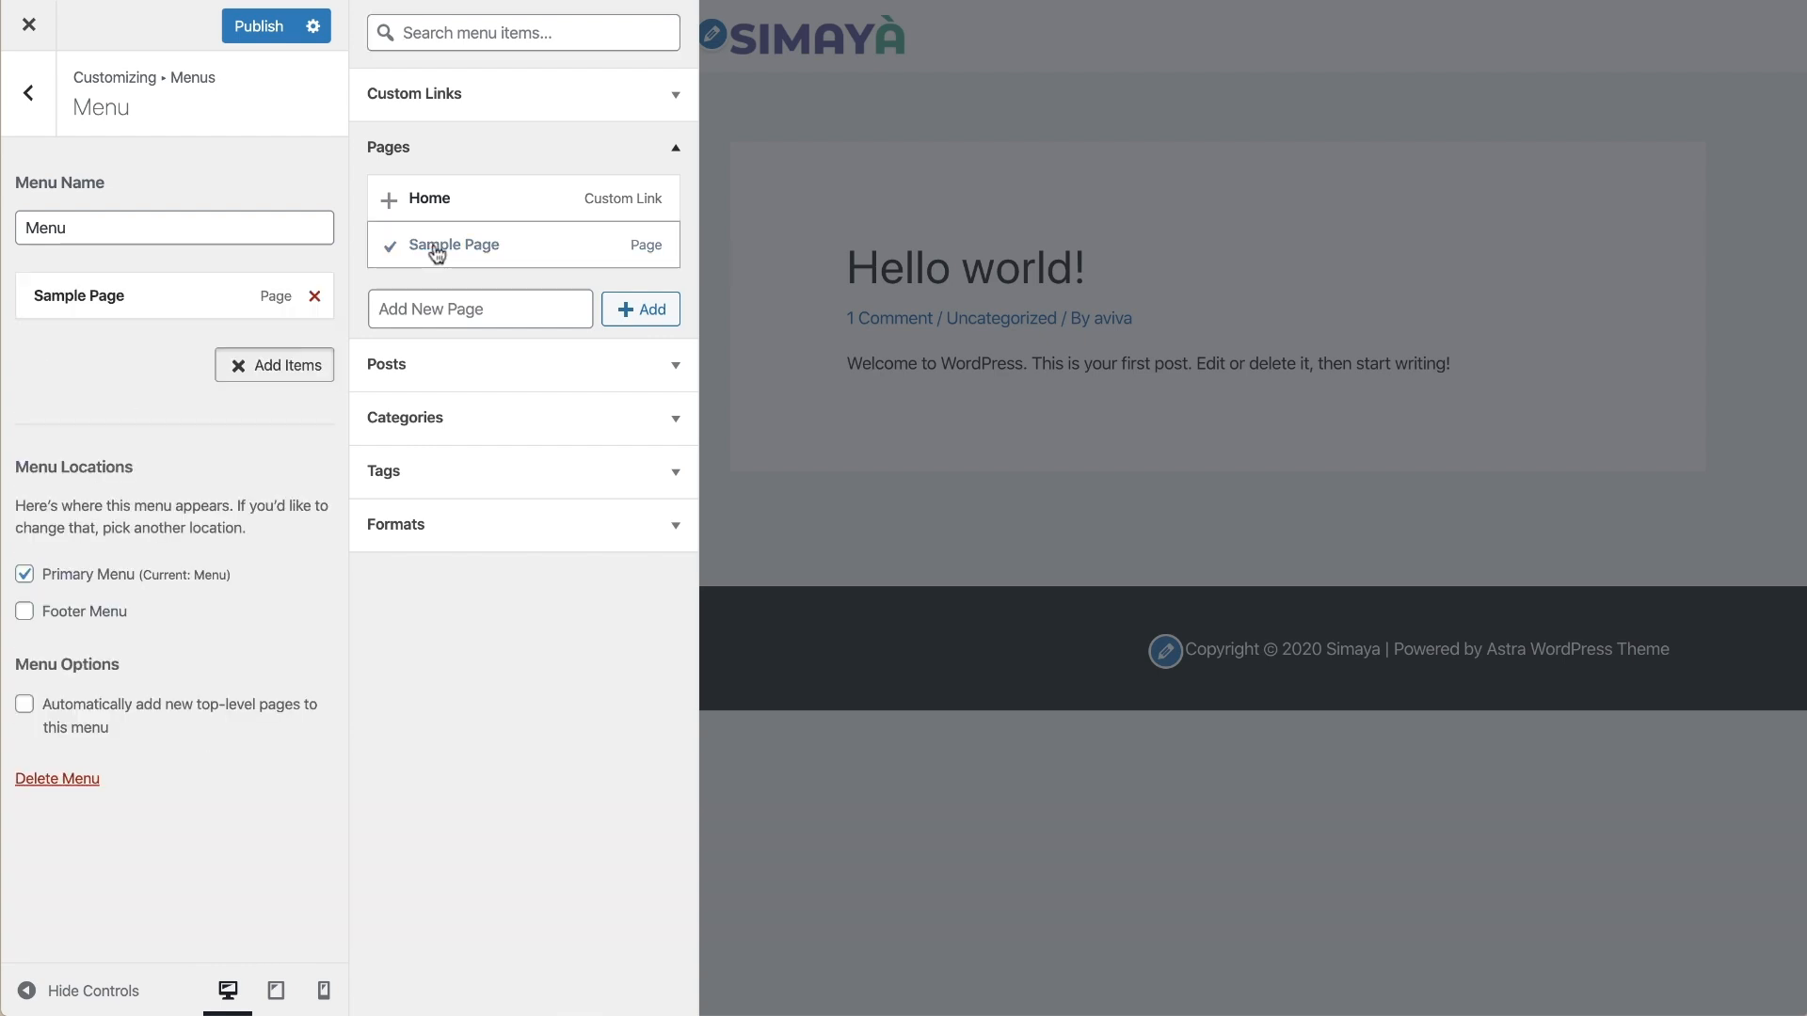
left_click(286, 369)
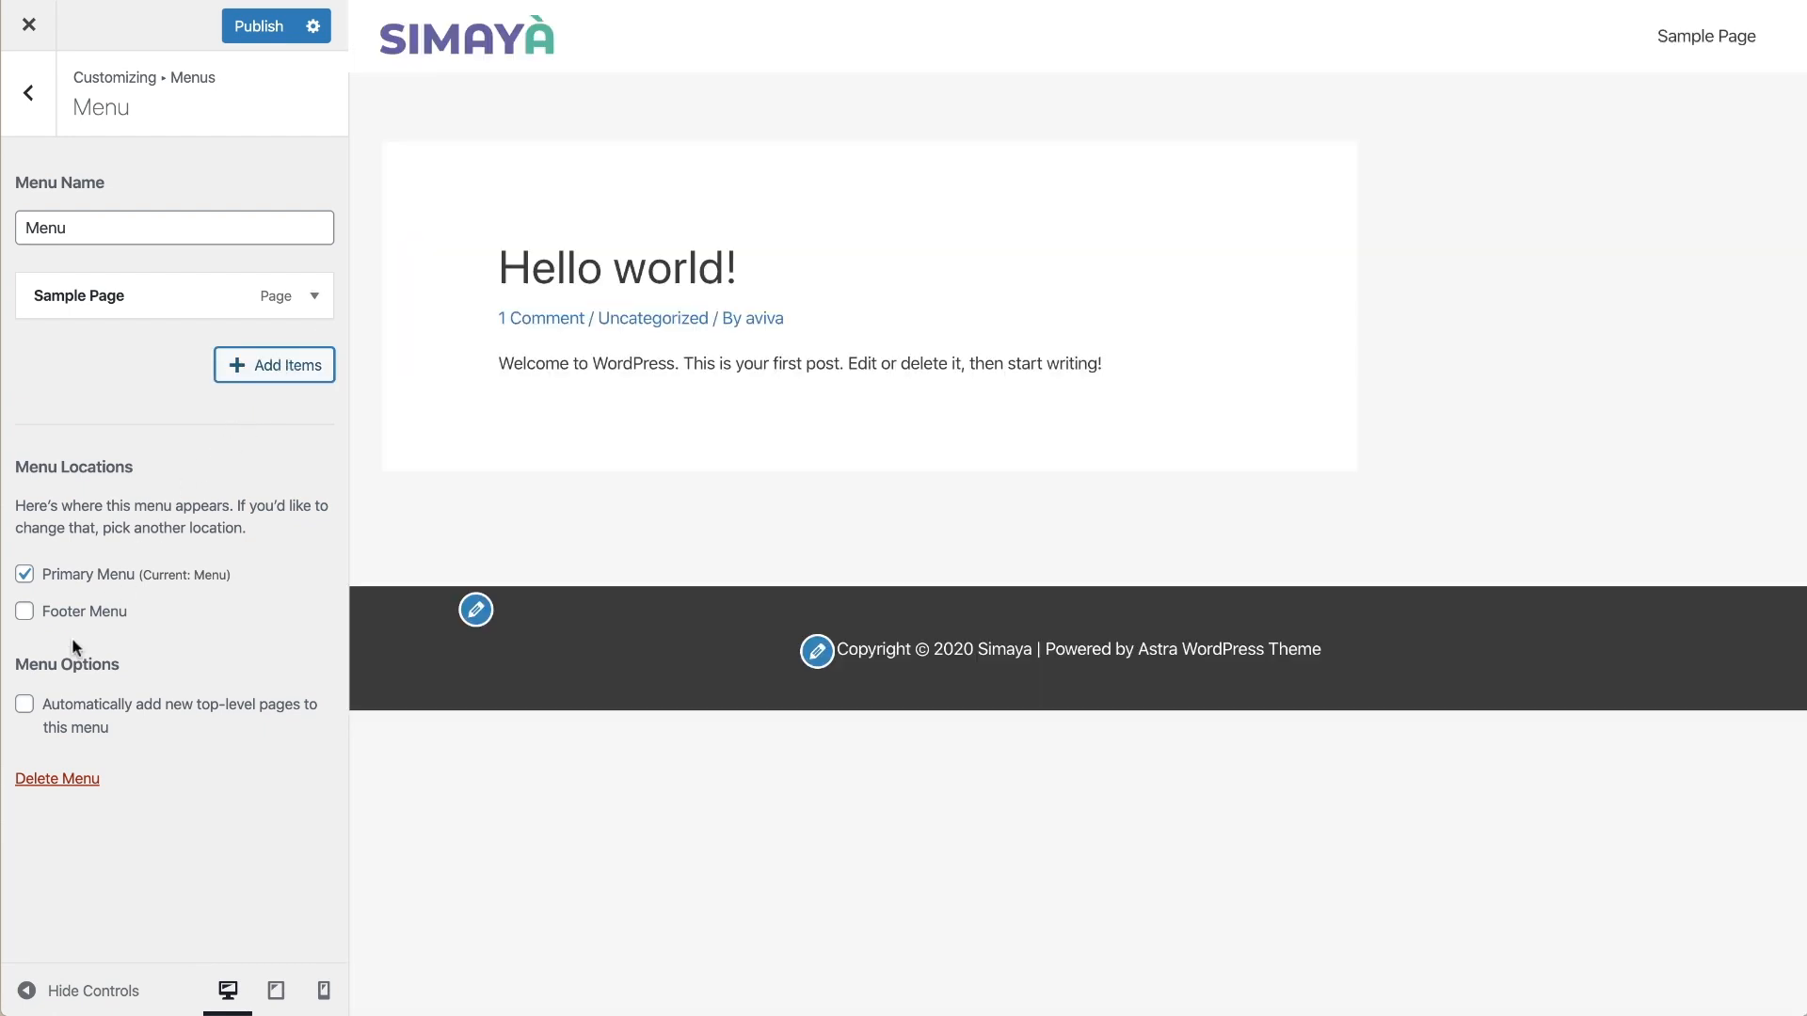
Turn on automatic adding of new top-level pages to the menu and leave the menu settings.
left_click(24, 704)
left_click(29, 98)
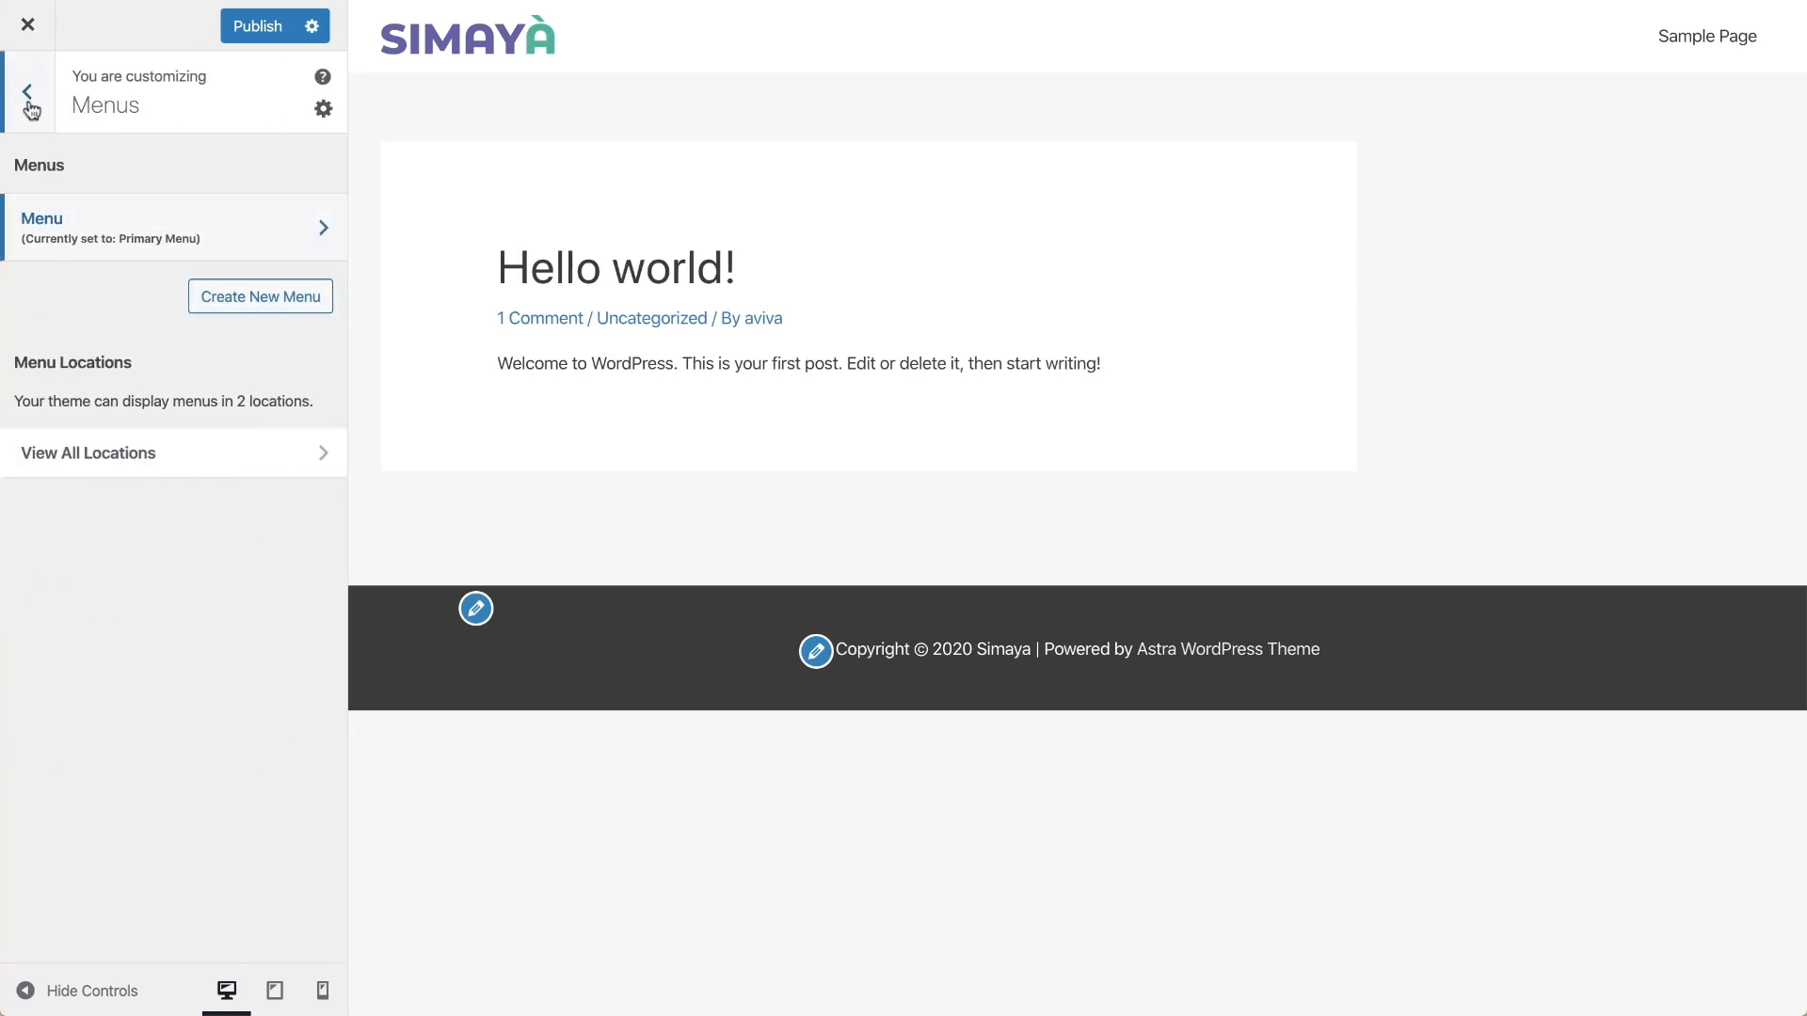
left_click(30, 106)
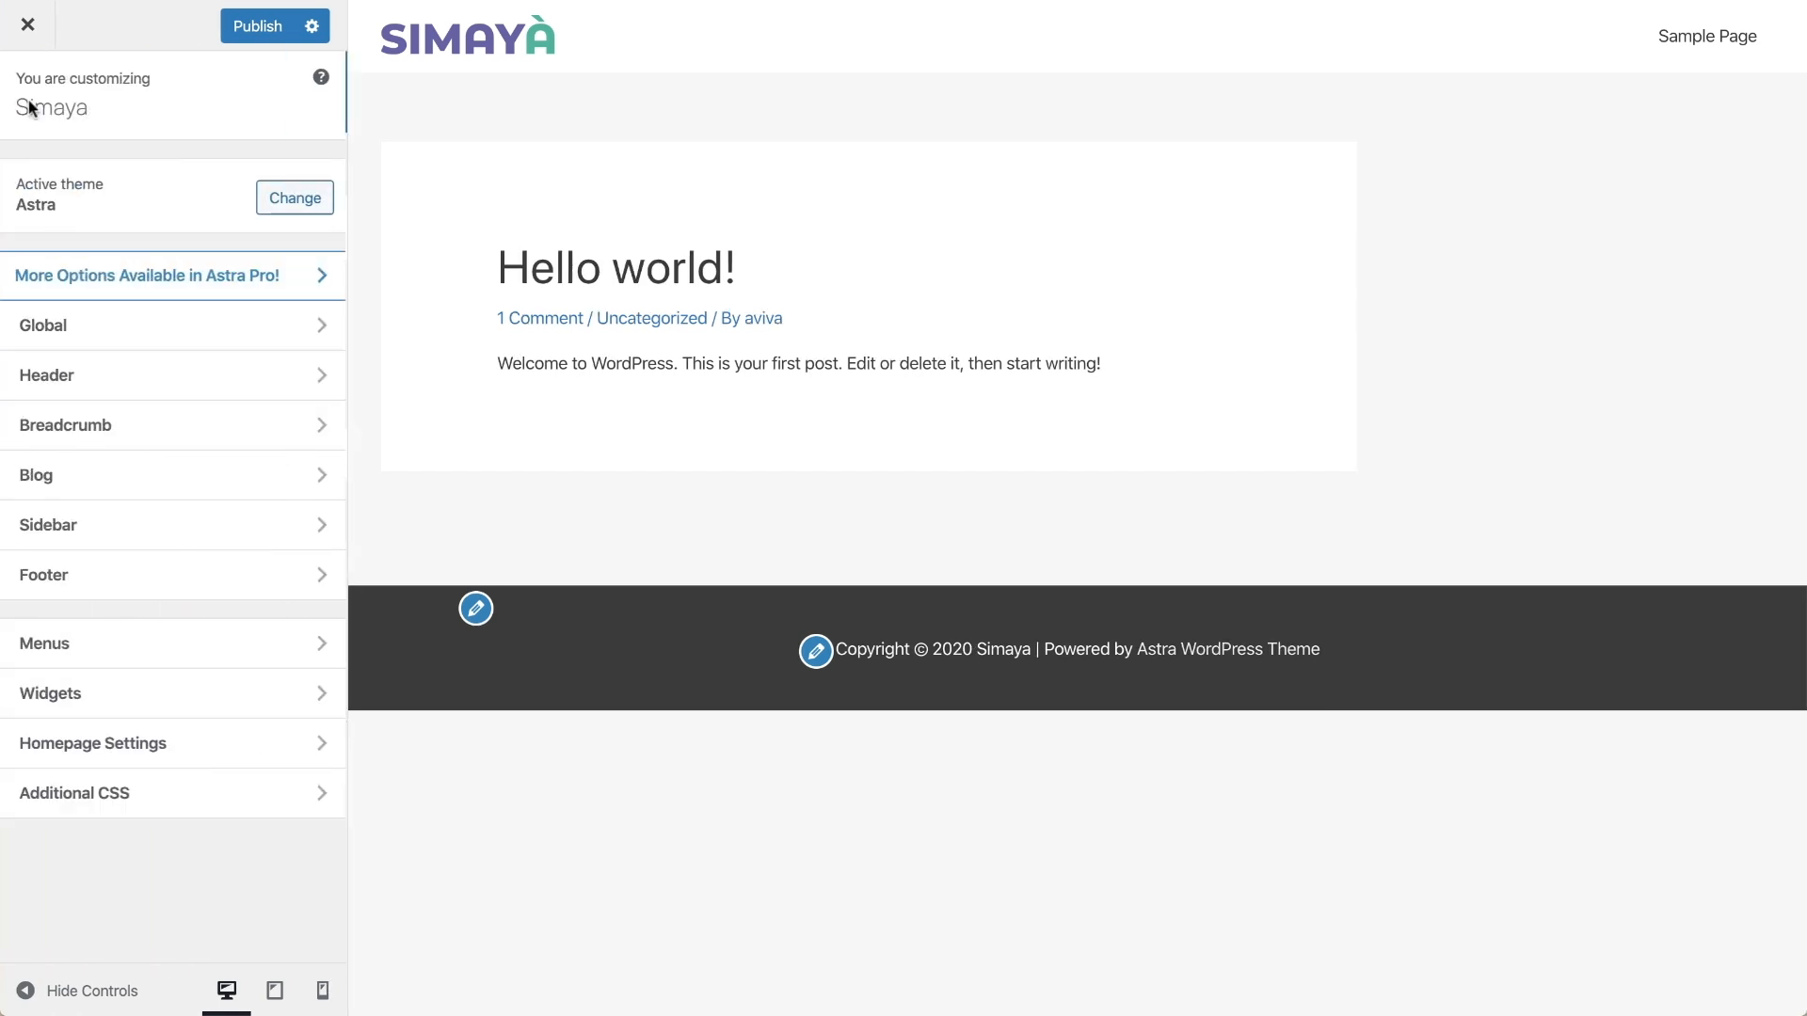
In the footer bar's Section 1 custom text, replace "Powered by [theme_author]" with "Created with love by Elementor".
left_click(68, 575)
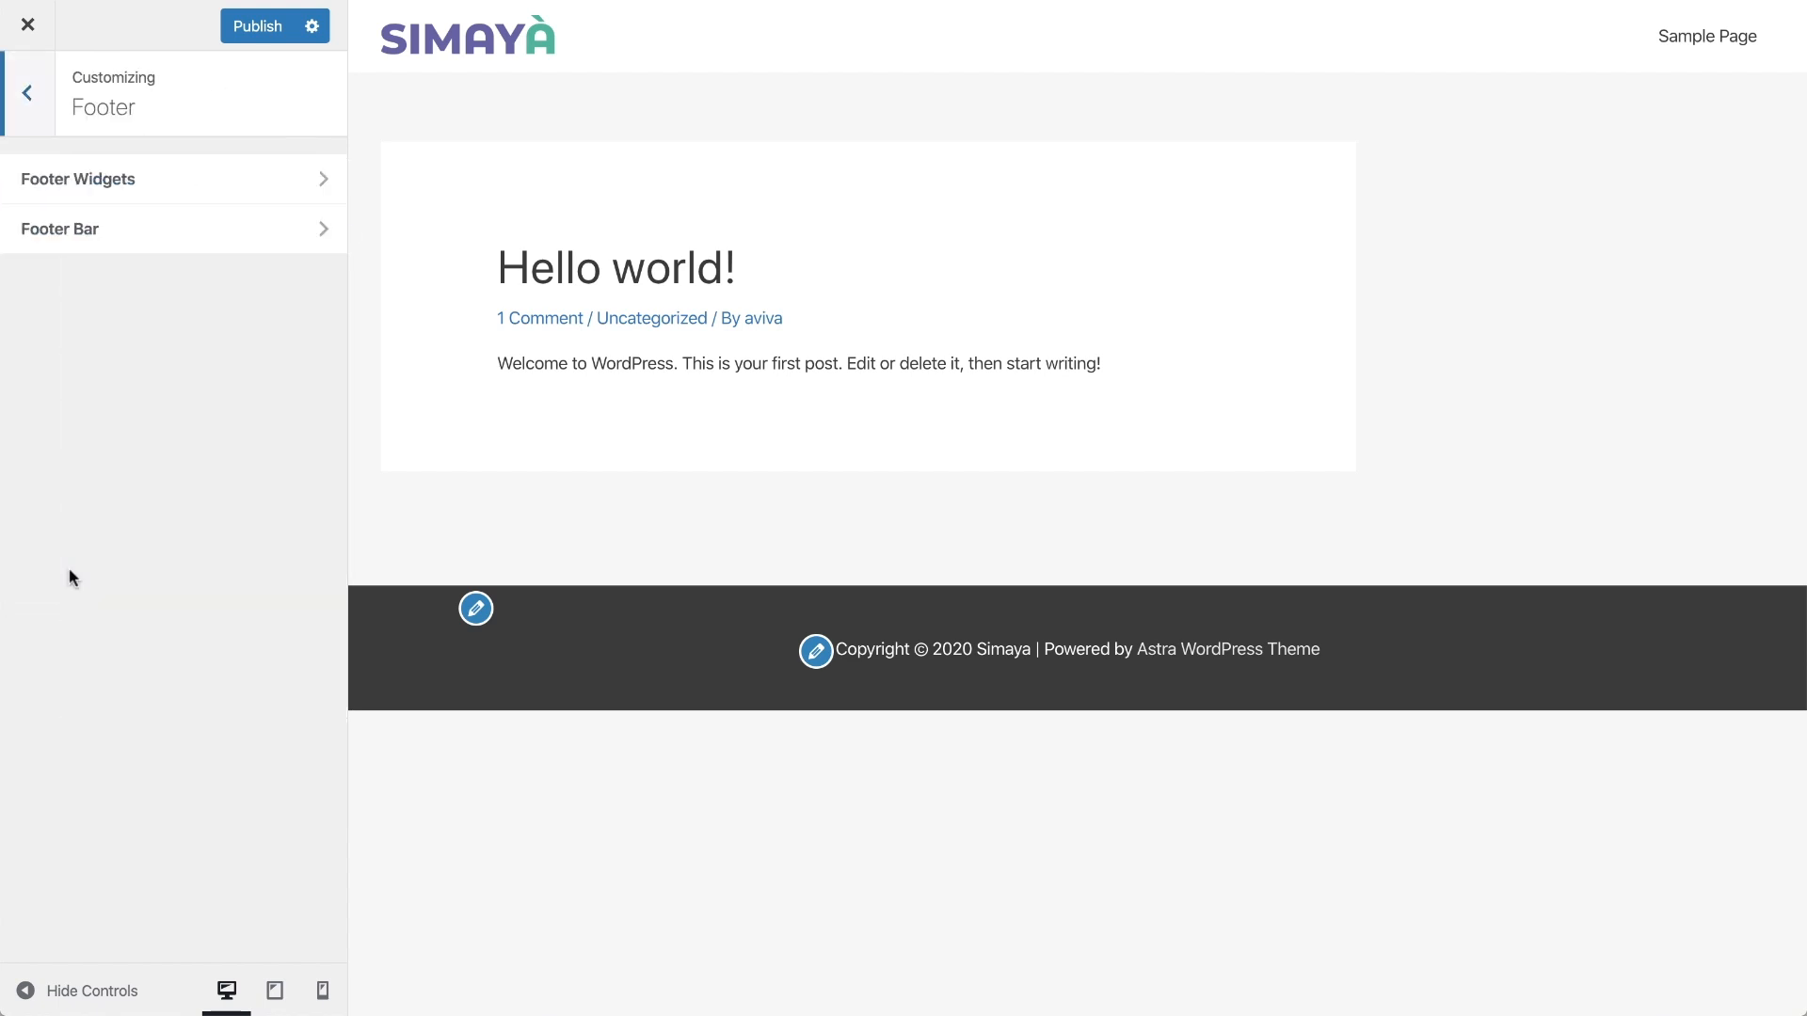
left_click(81, 233)
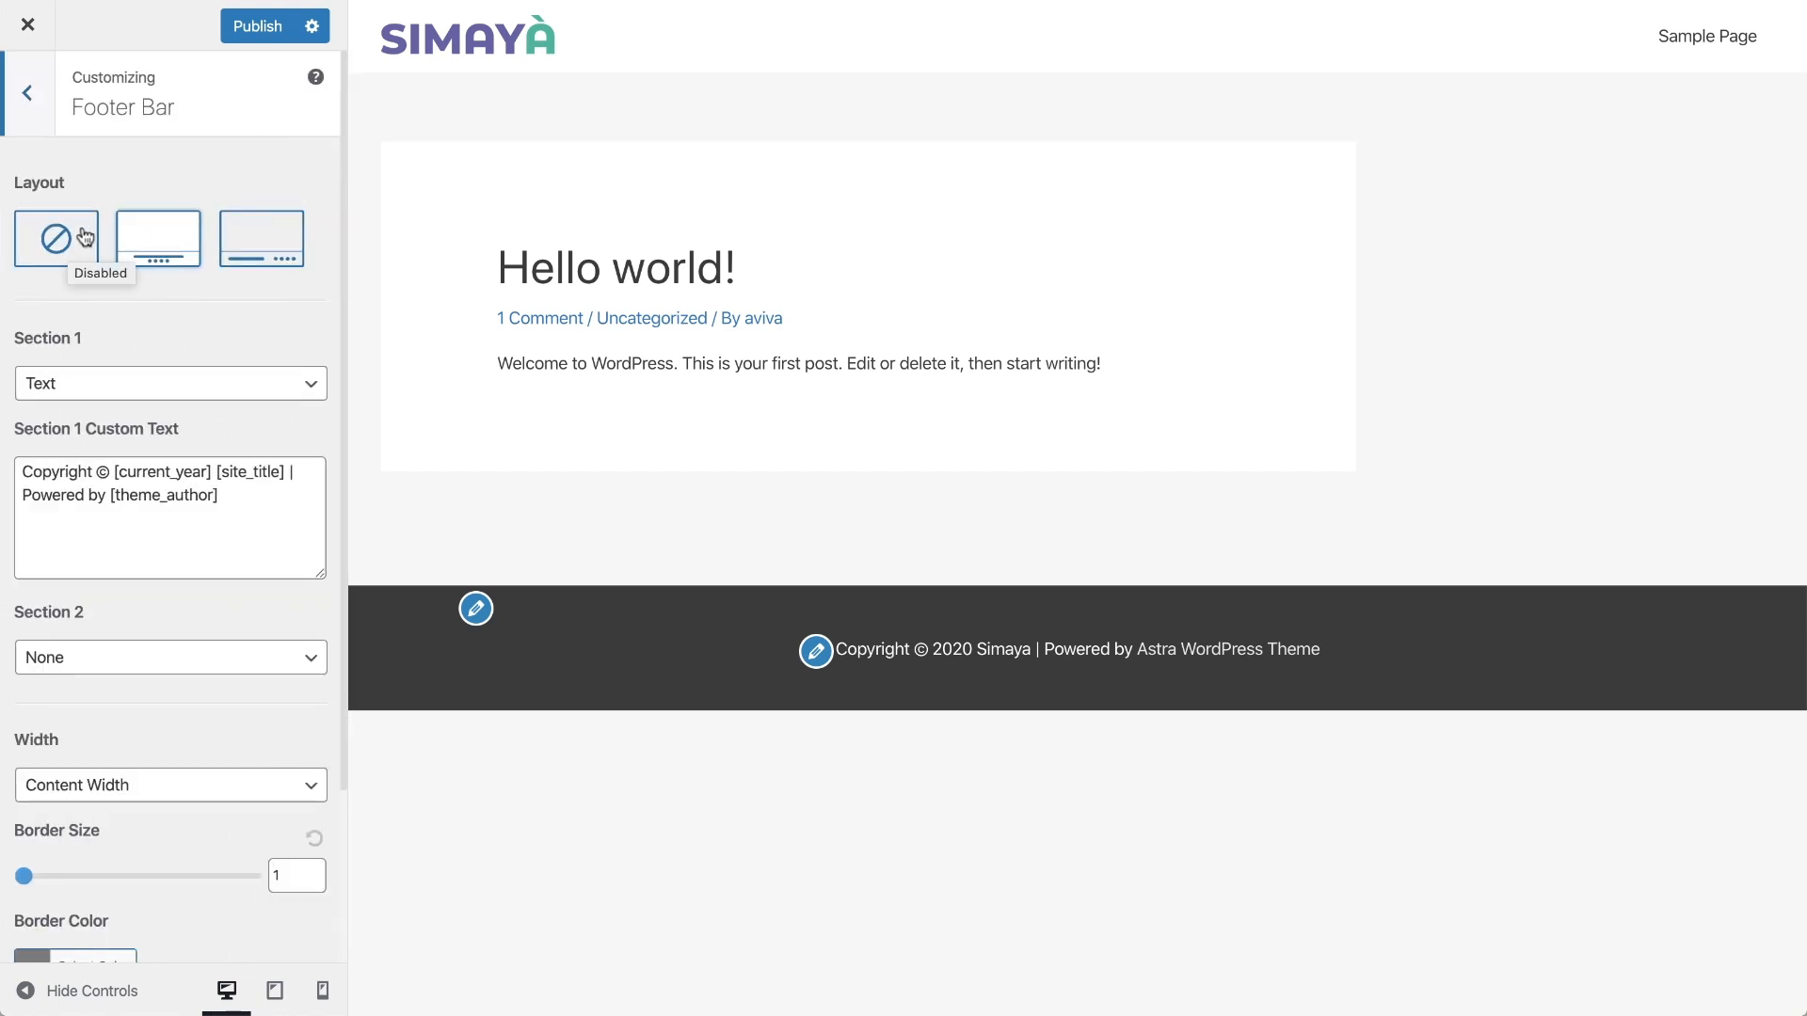
left_click_drag(224, 496, 20, 496)
type("Created with love by Elementor")
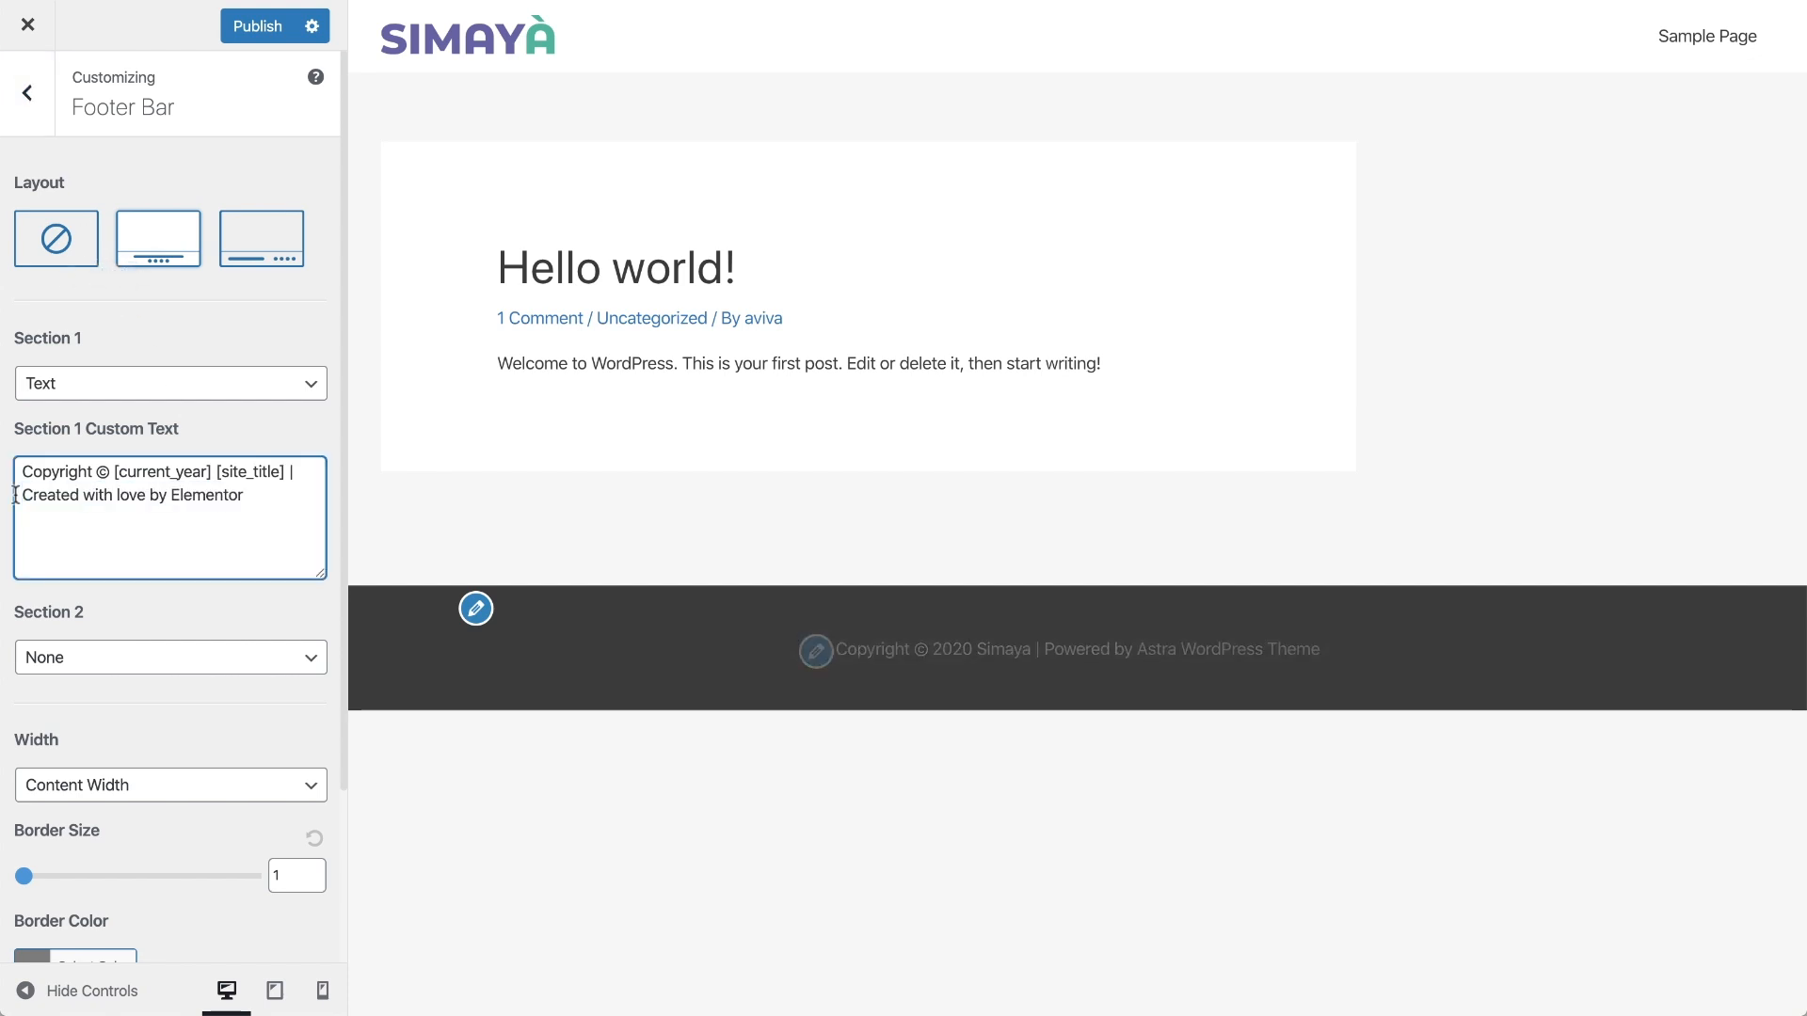
Set the footer bar's background color to #6758aa and leave the footer settings.
scroll(65, 629, "down", 2)
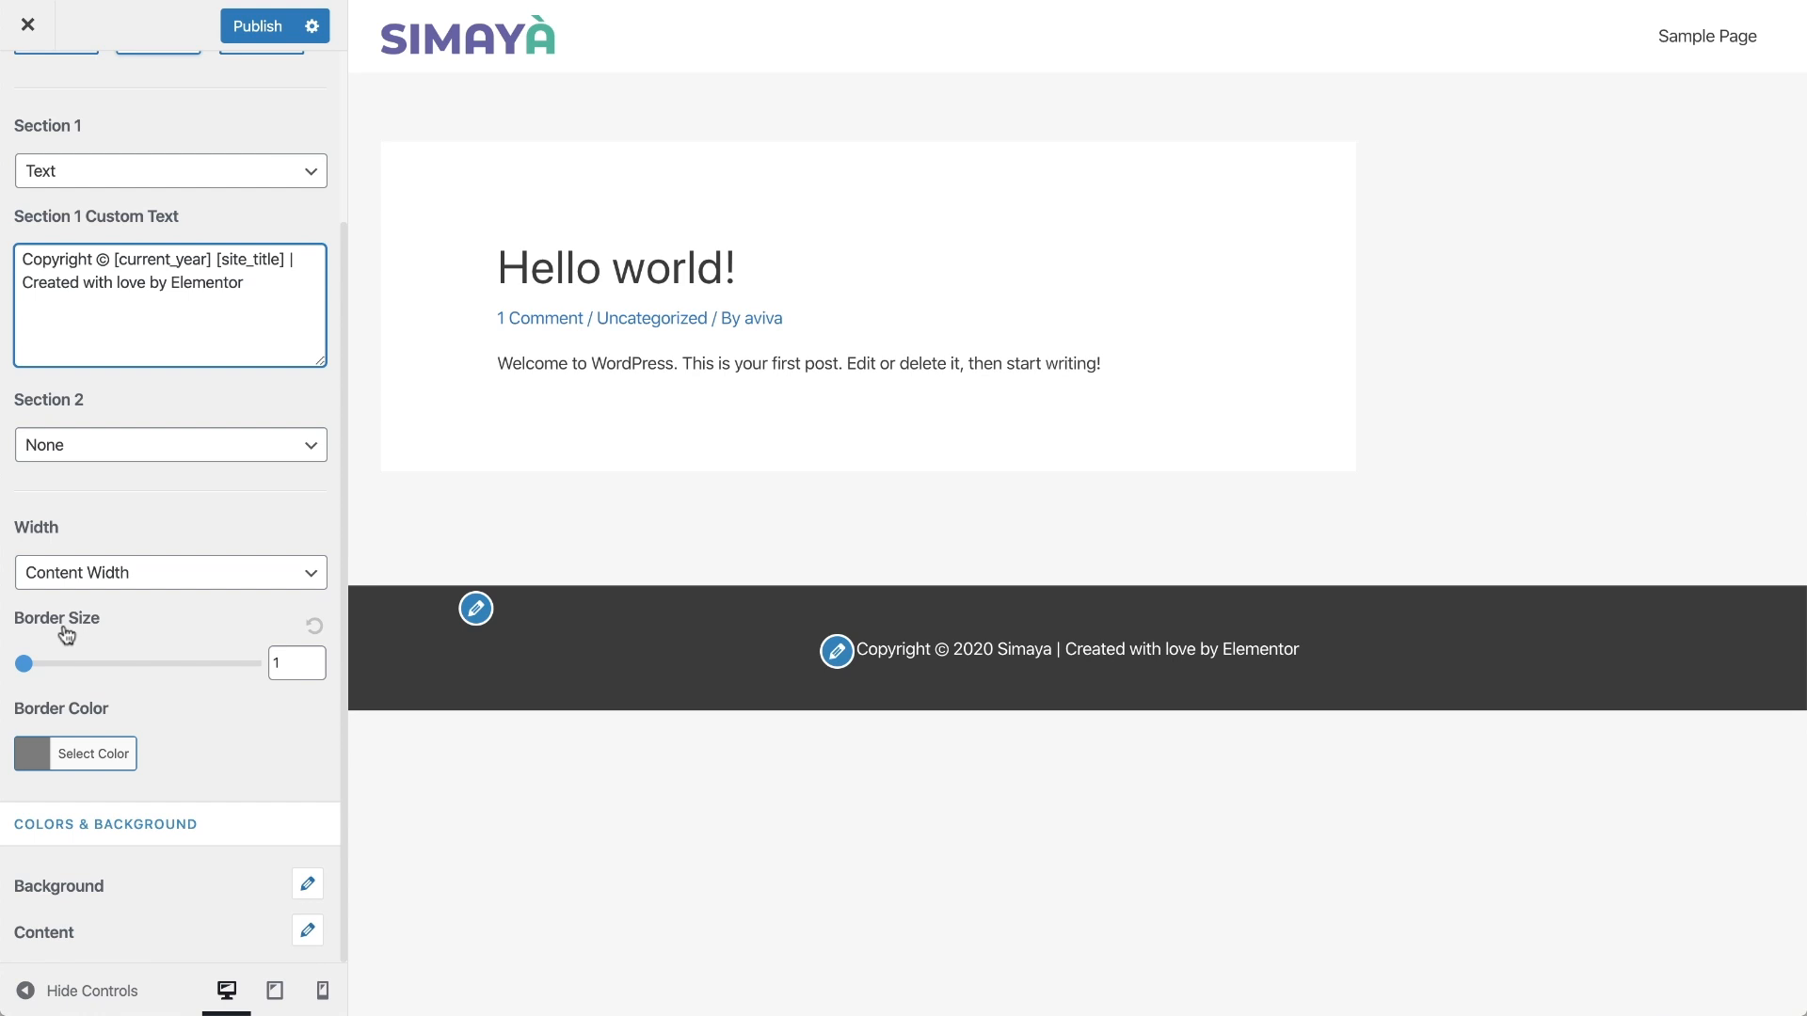
left_click(307, 883)
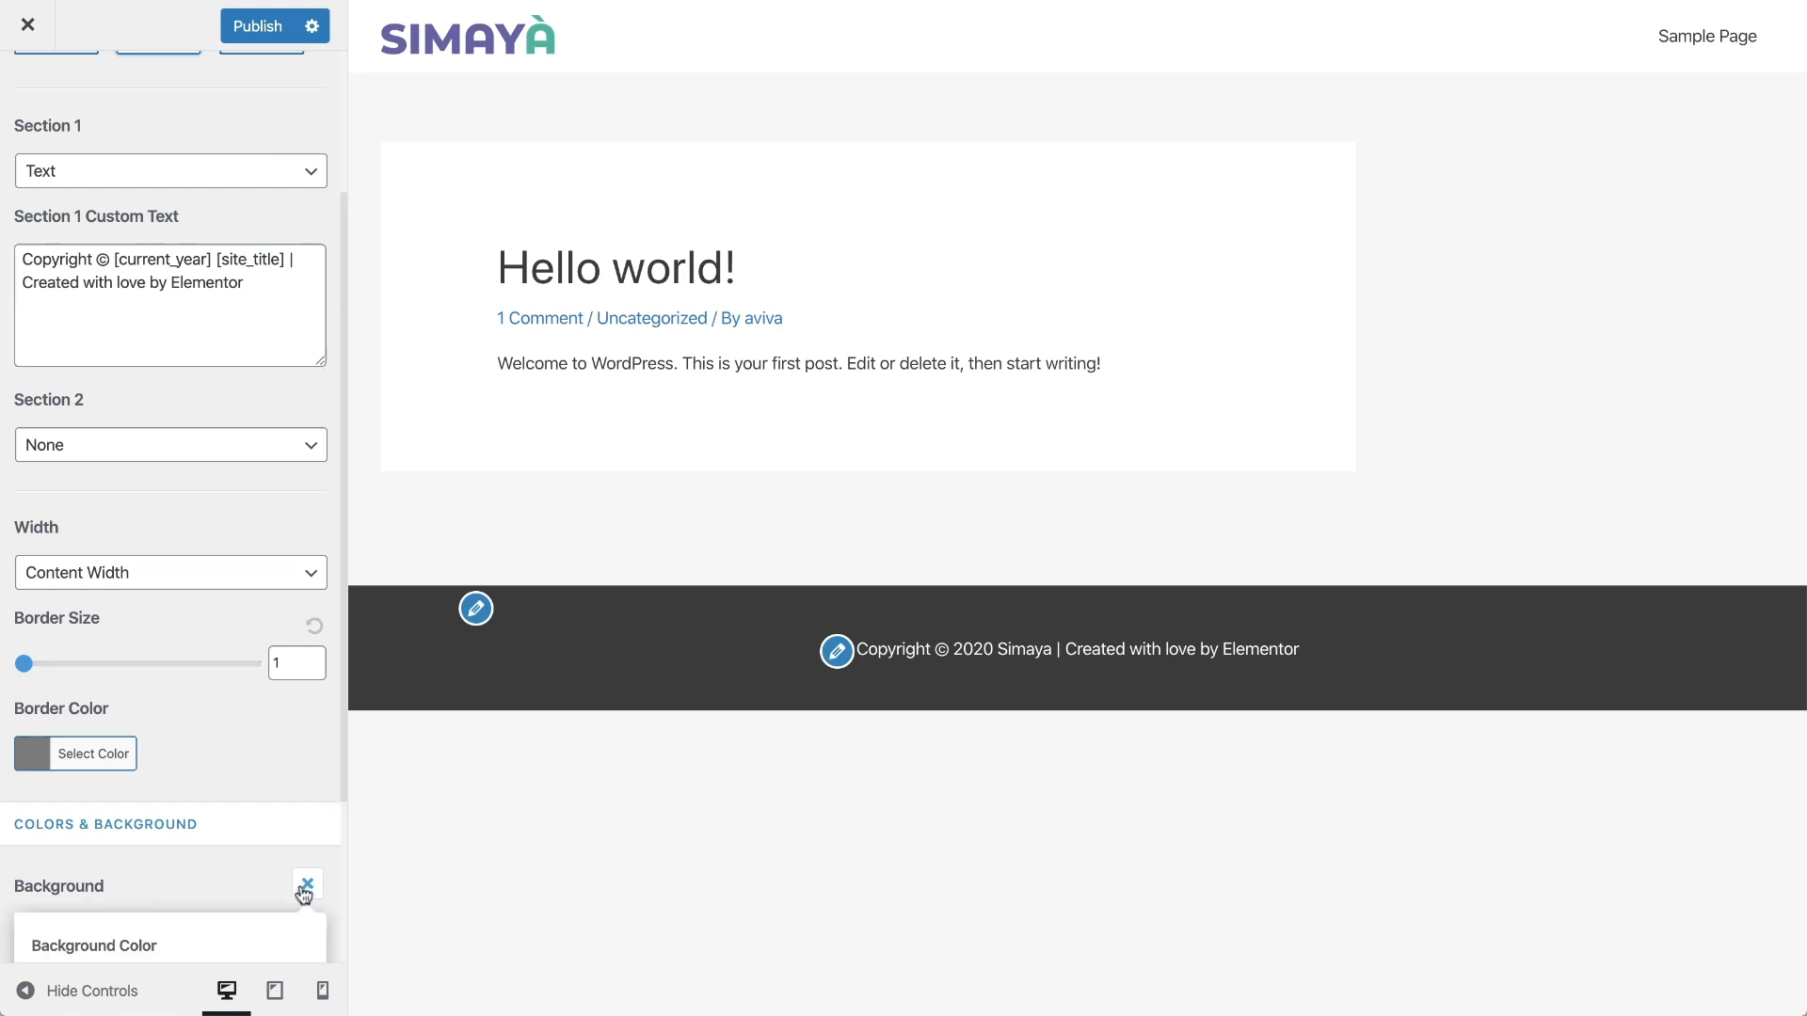
scroll(303, 894, "down", 2)
left_click(138, 750)
triple_click(167, 745)
type("#6758aa")
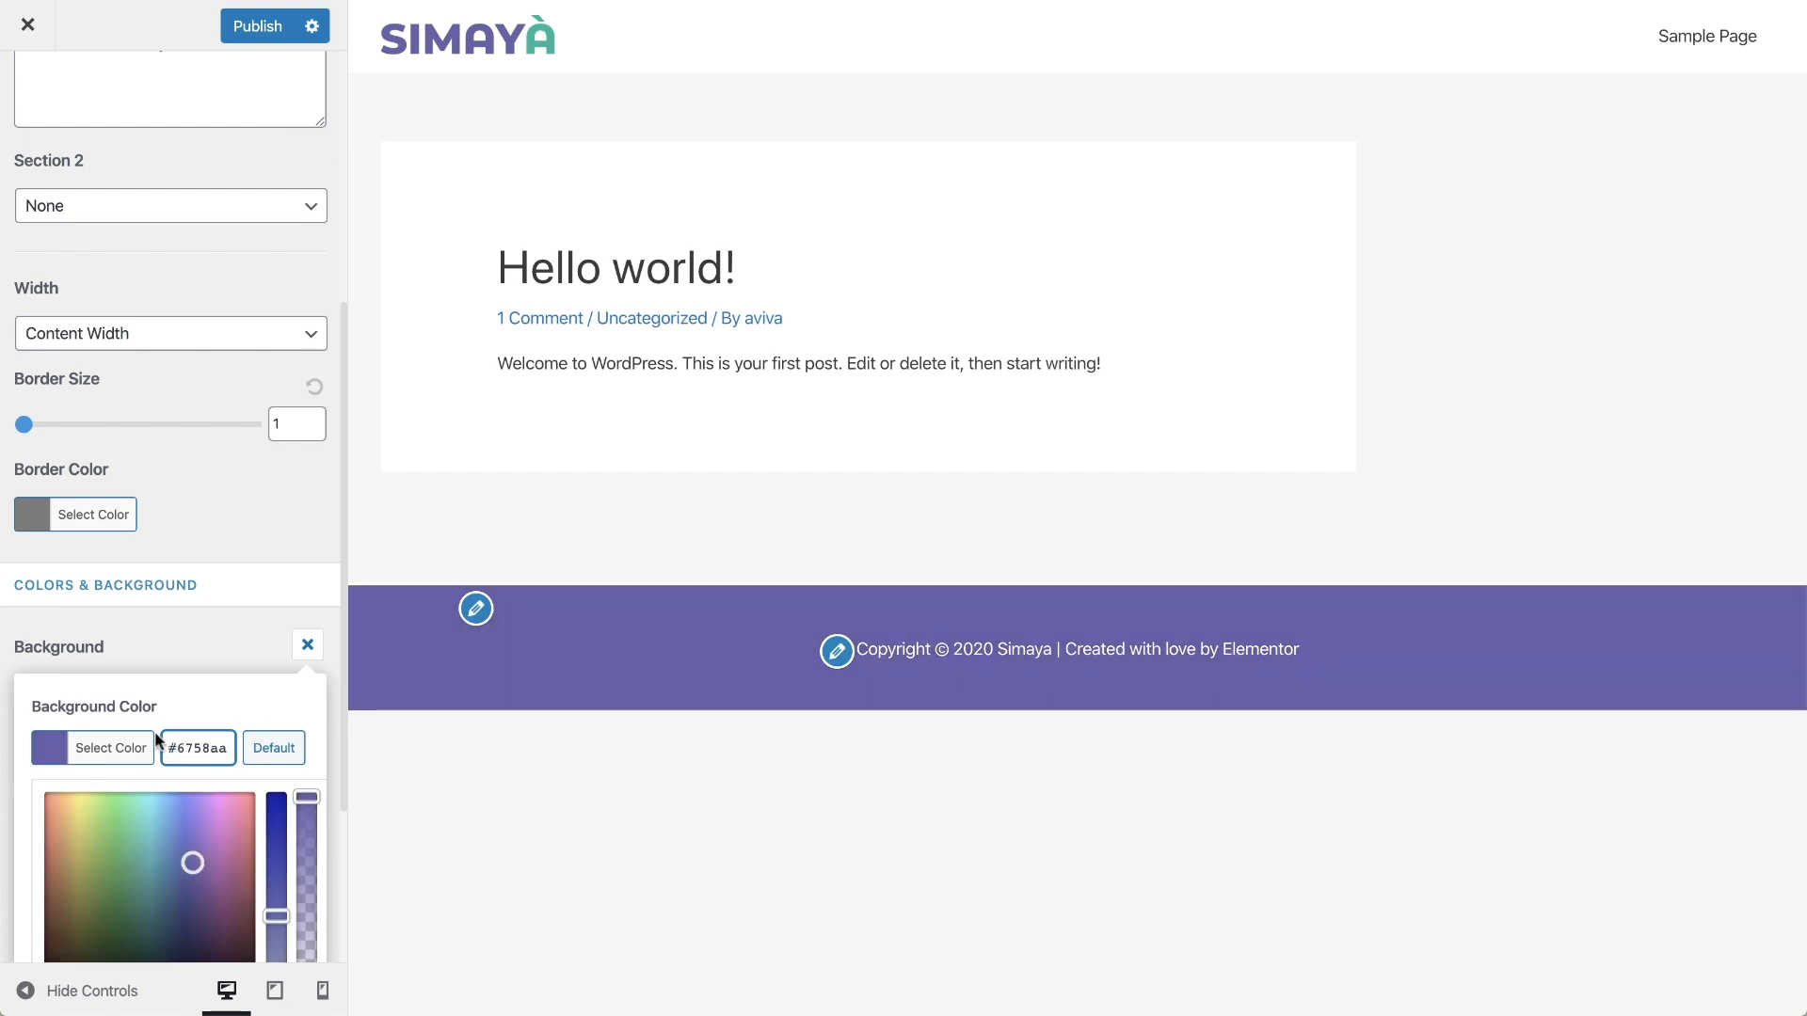
left_click(116, 747)
scroll(111, 736, "up", 4)
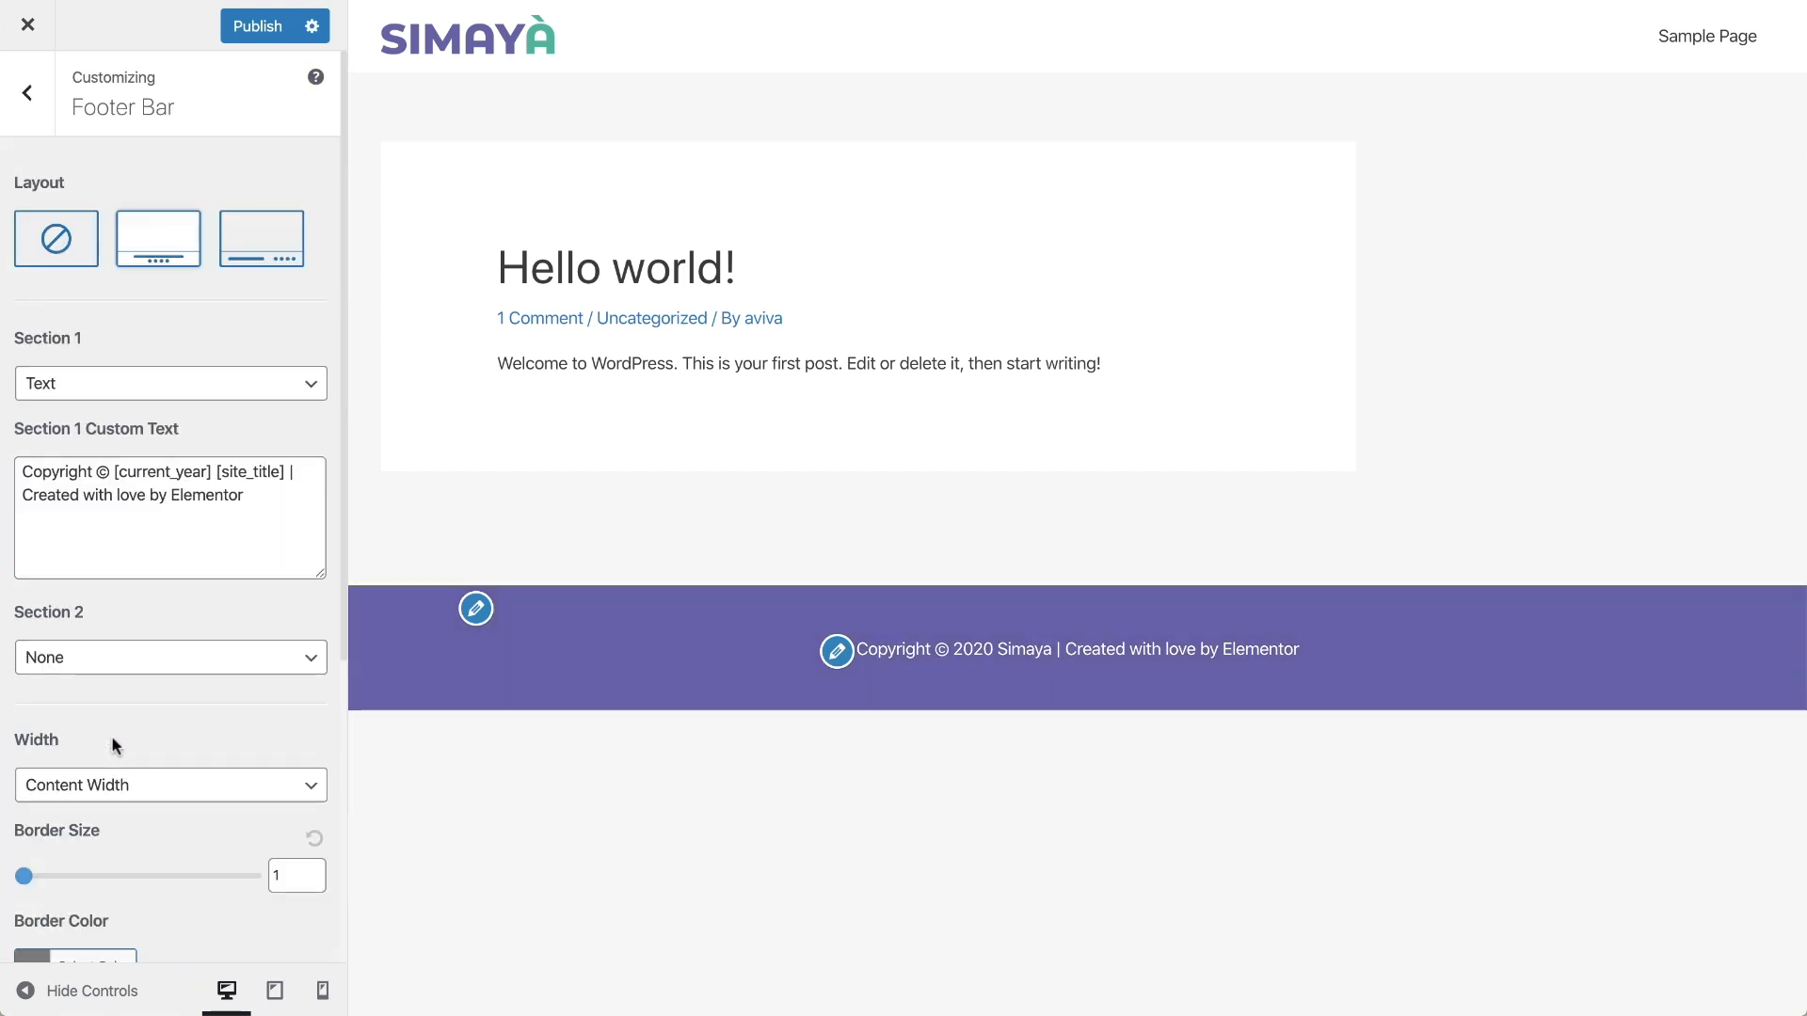
left_click(29, 96)
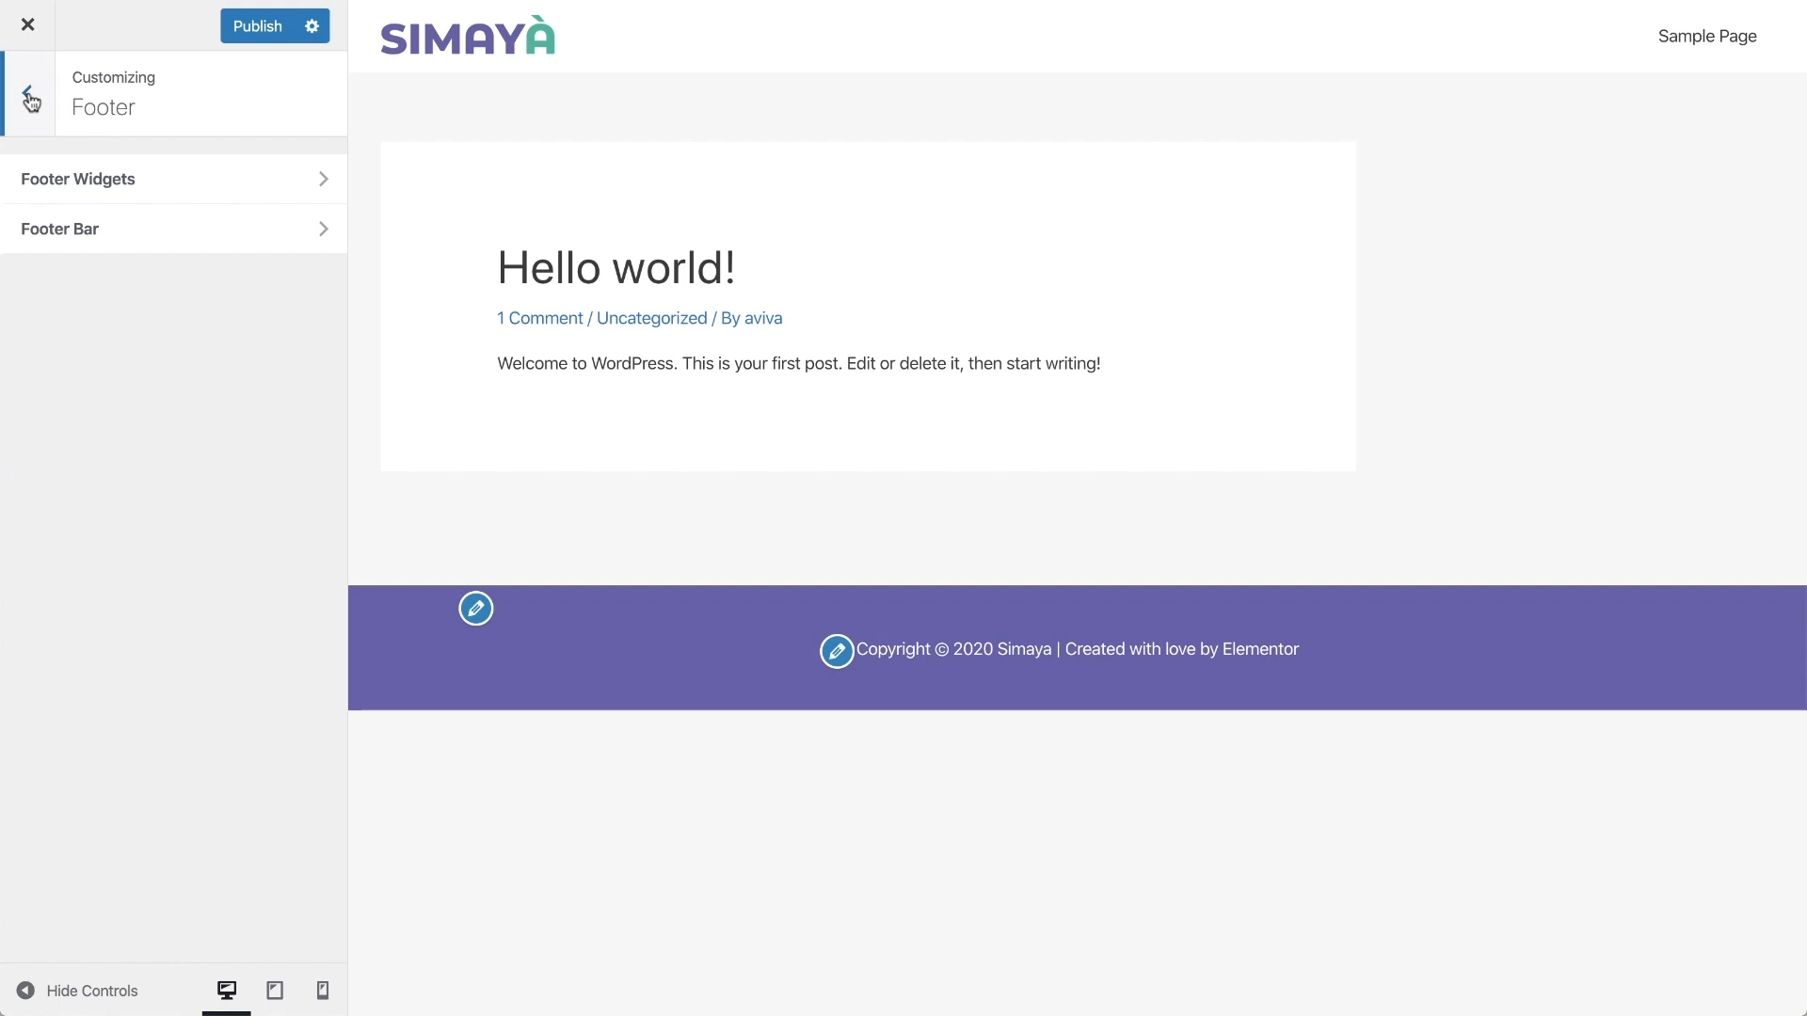
left_click(30, 97)
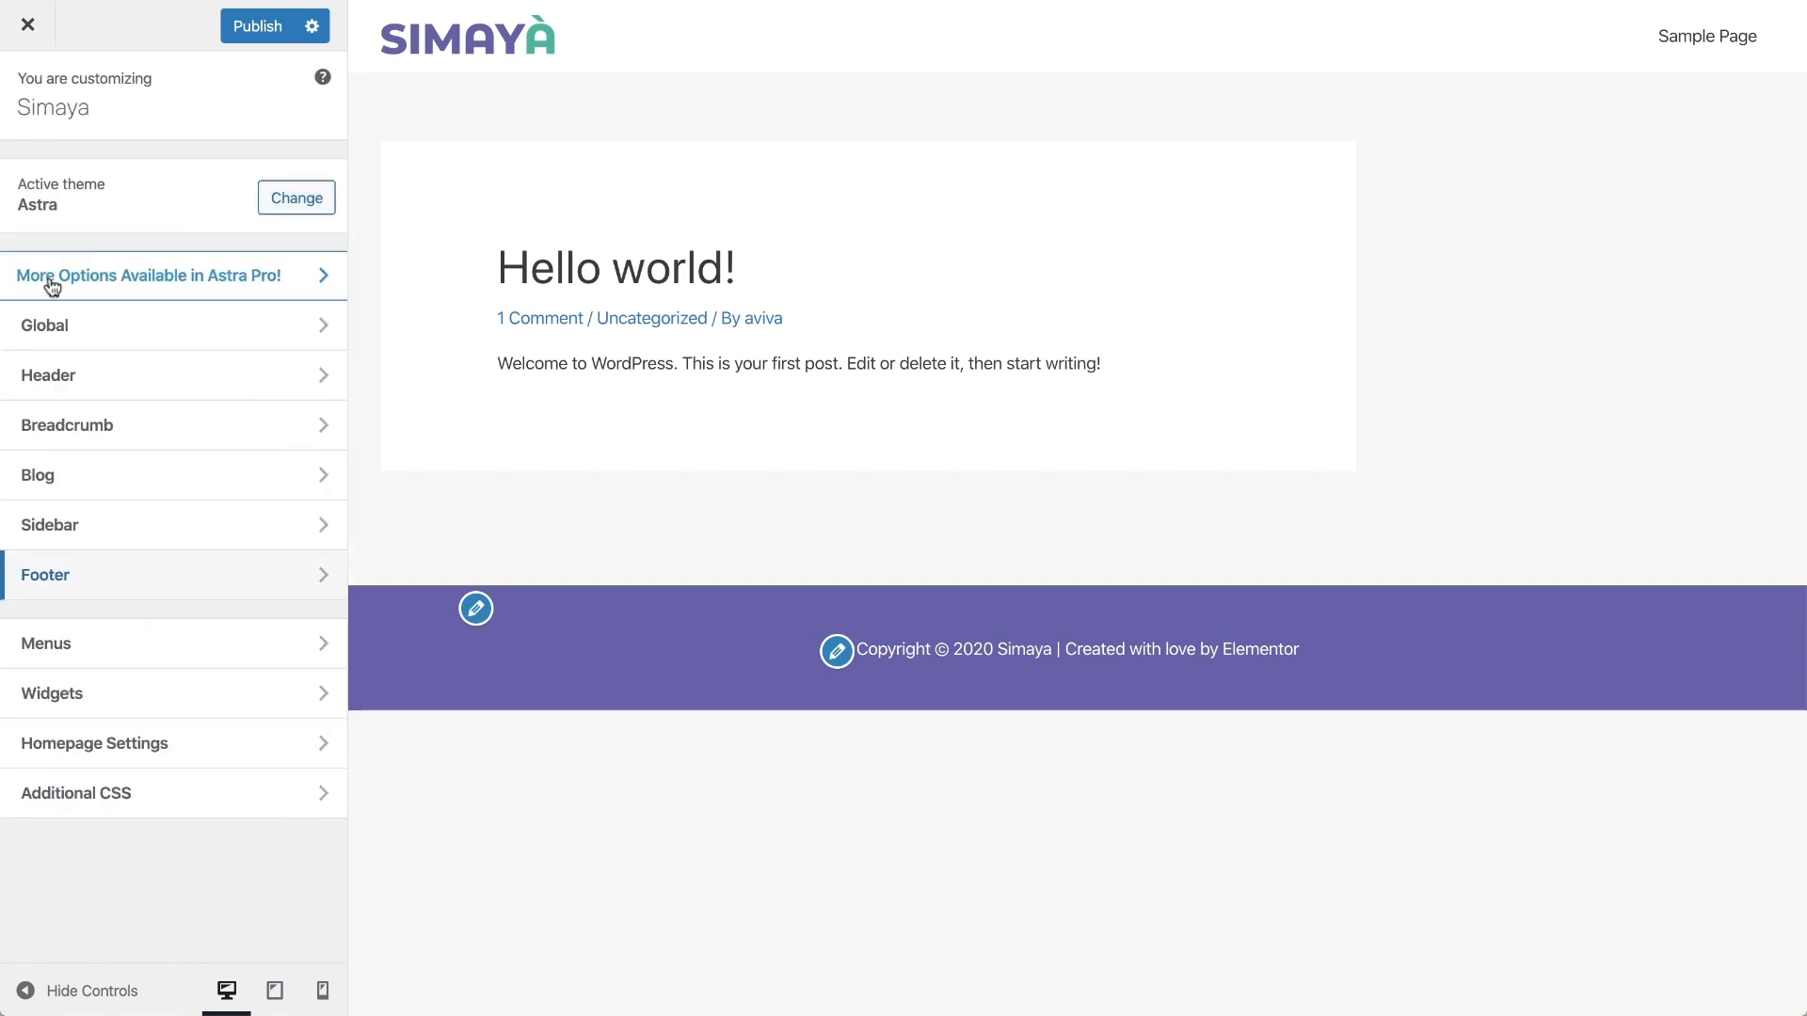
Set the theme color in the global base colors to #6758aa.
left_click(56, 331)
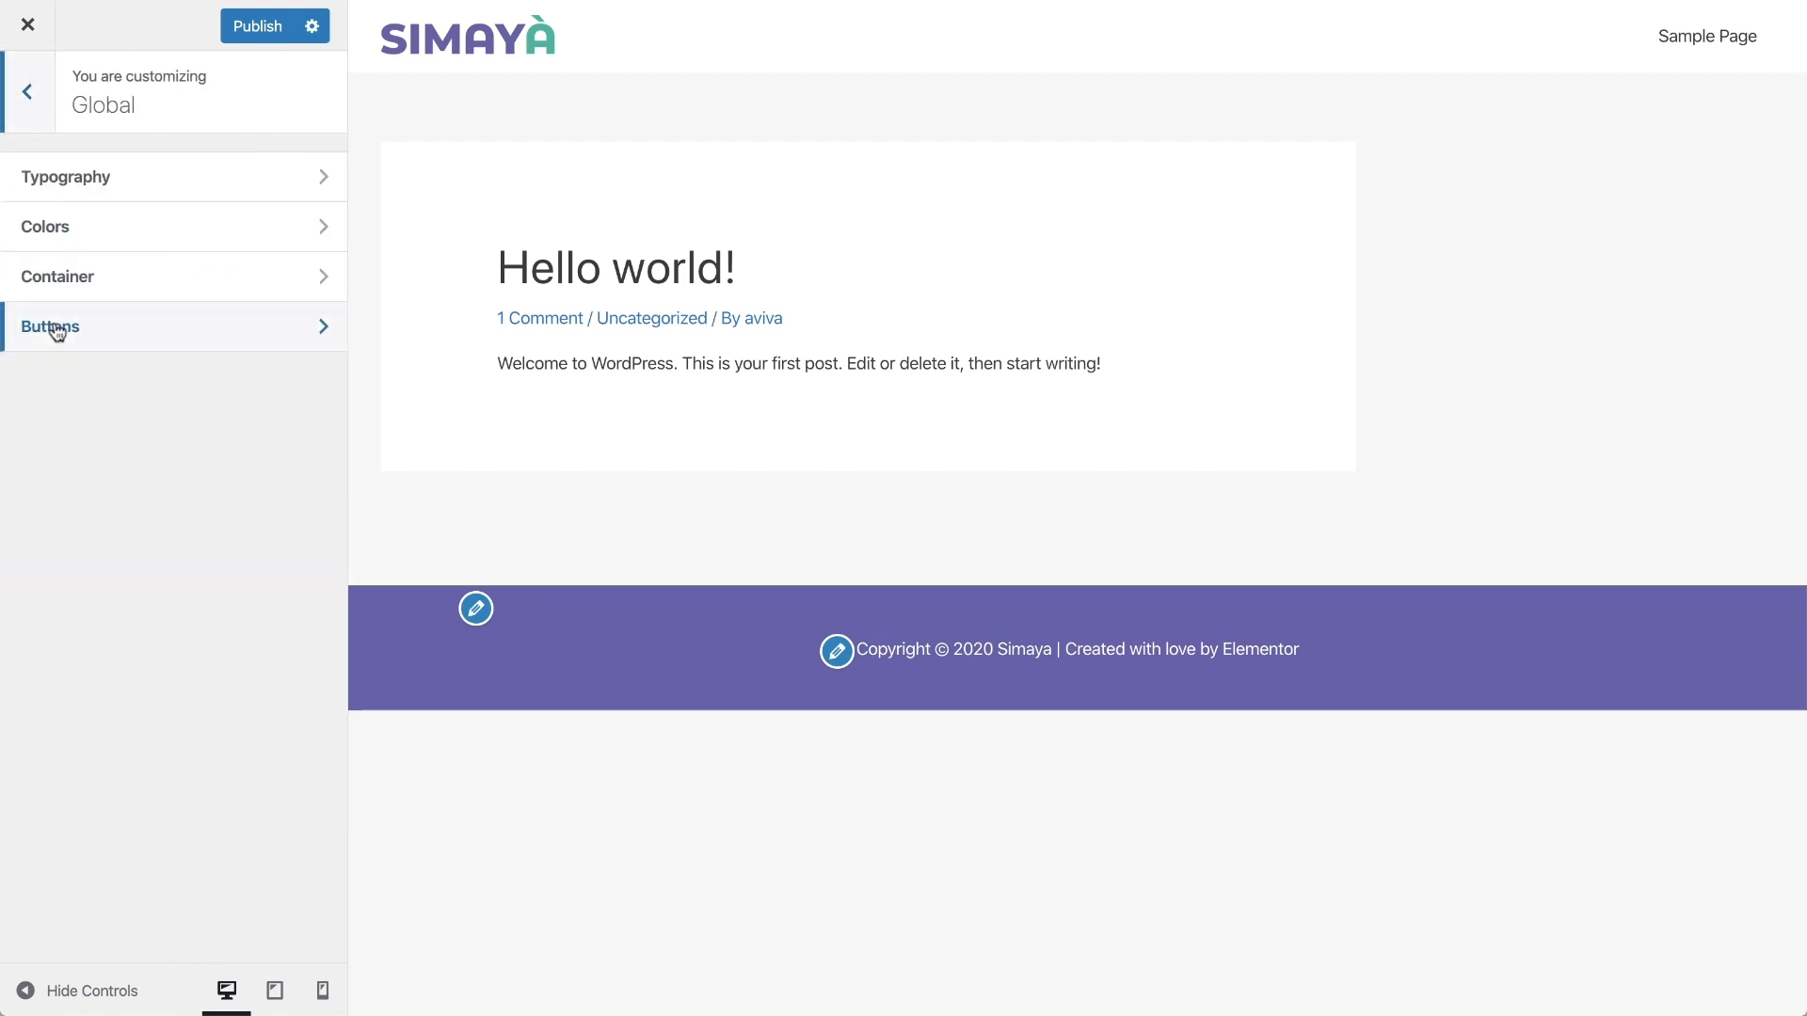
left_click(50, 233)
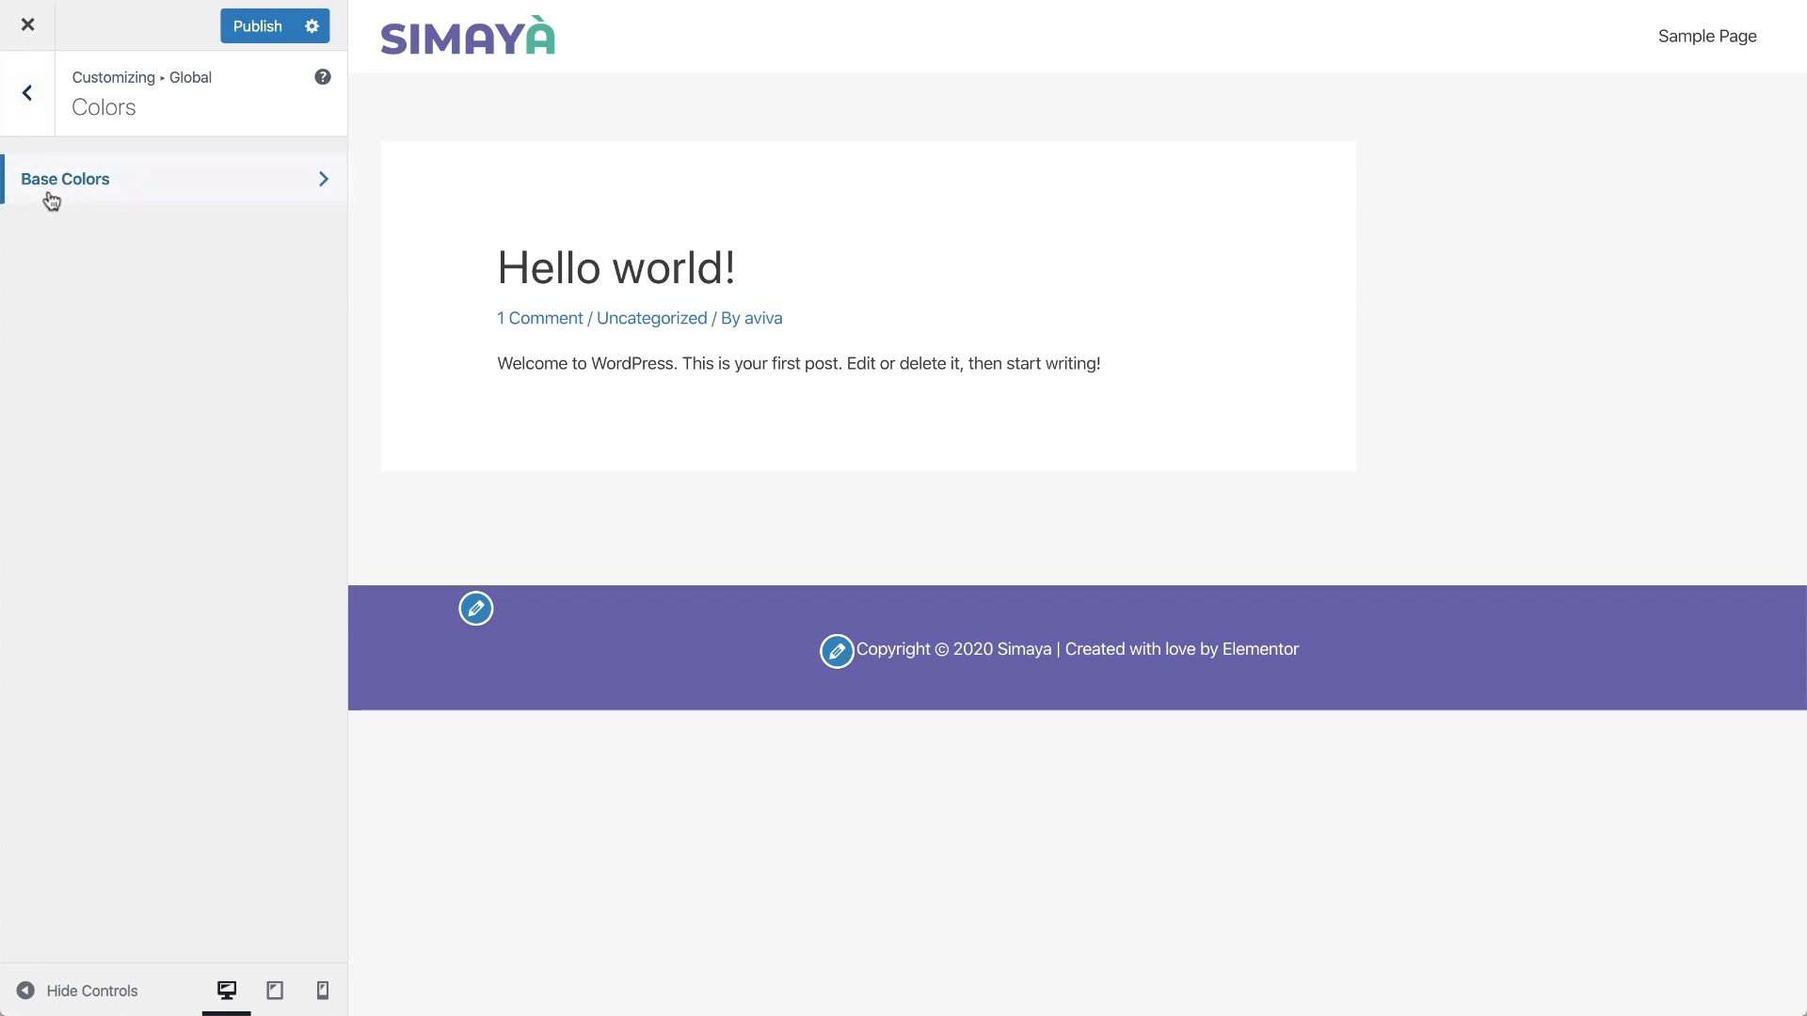
left_click(49, 191)
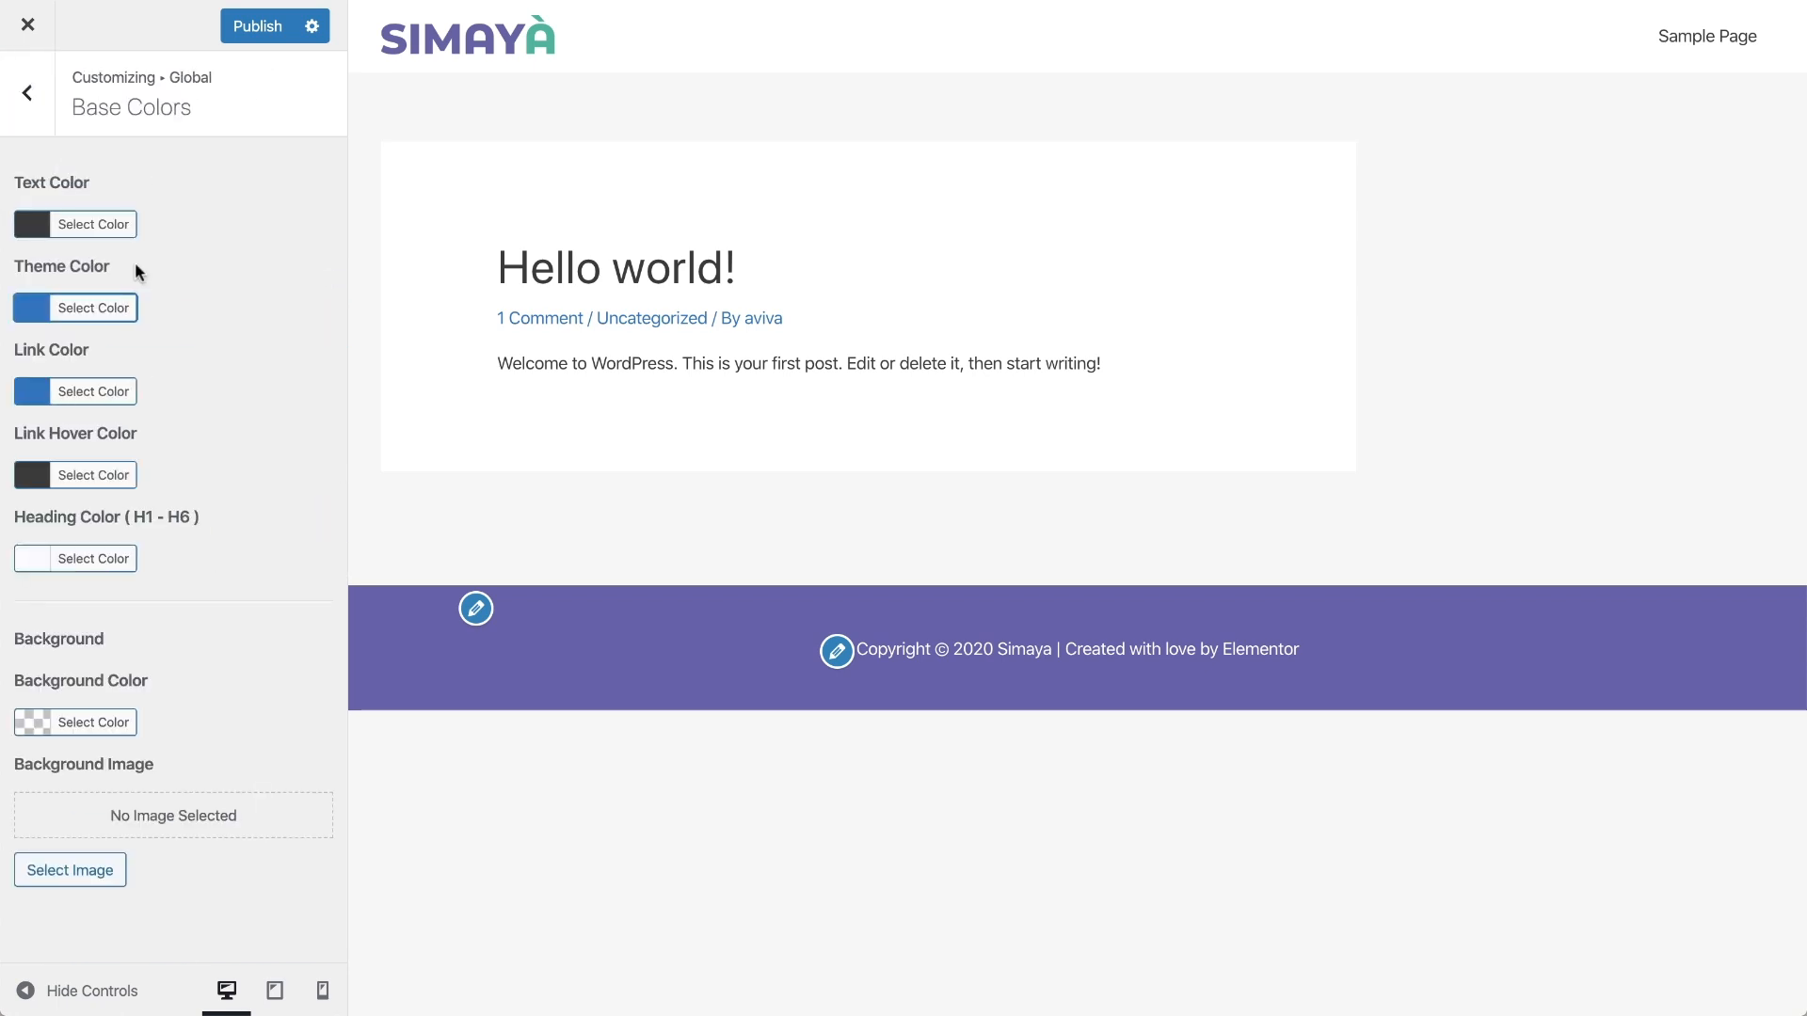
left_click(120, 311)
triple_click(153, 309)
type("#6758AA")
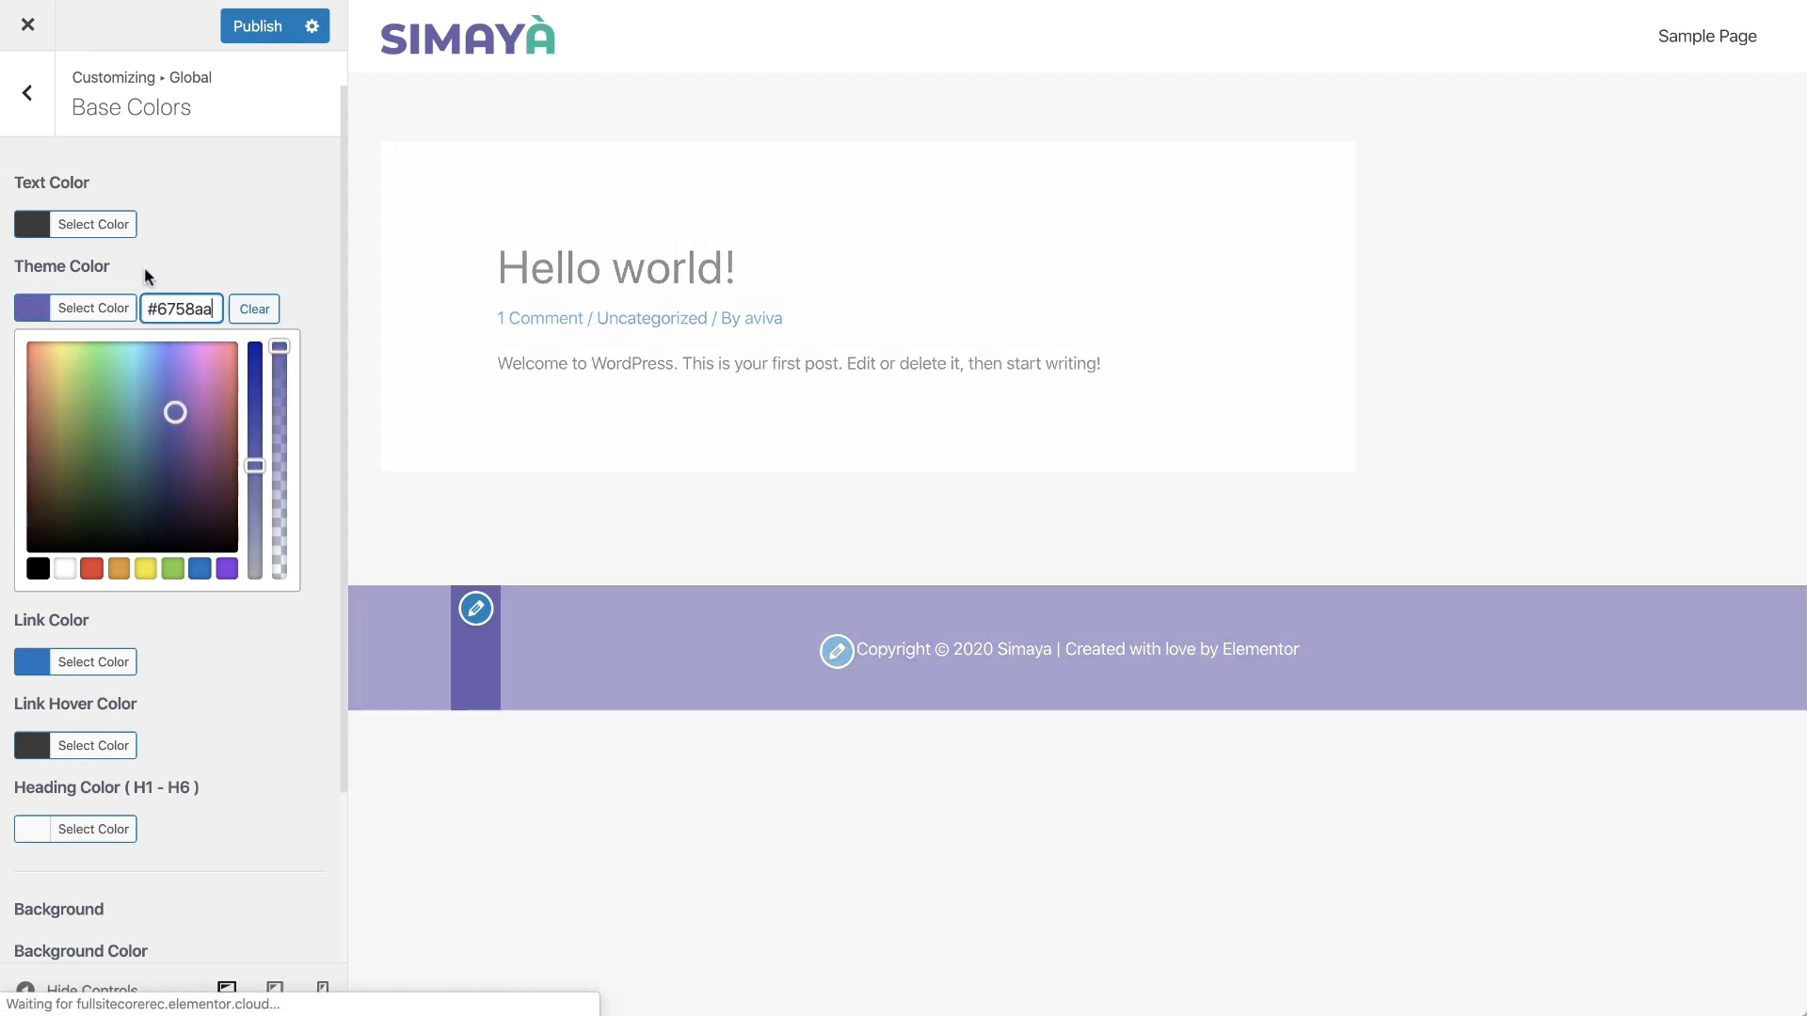
left_click(117, 311)
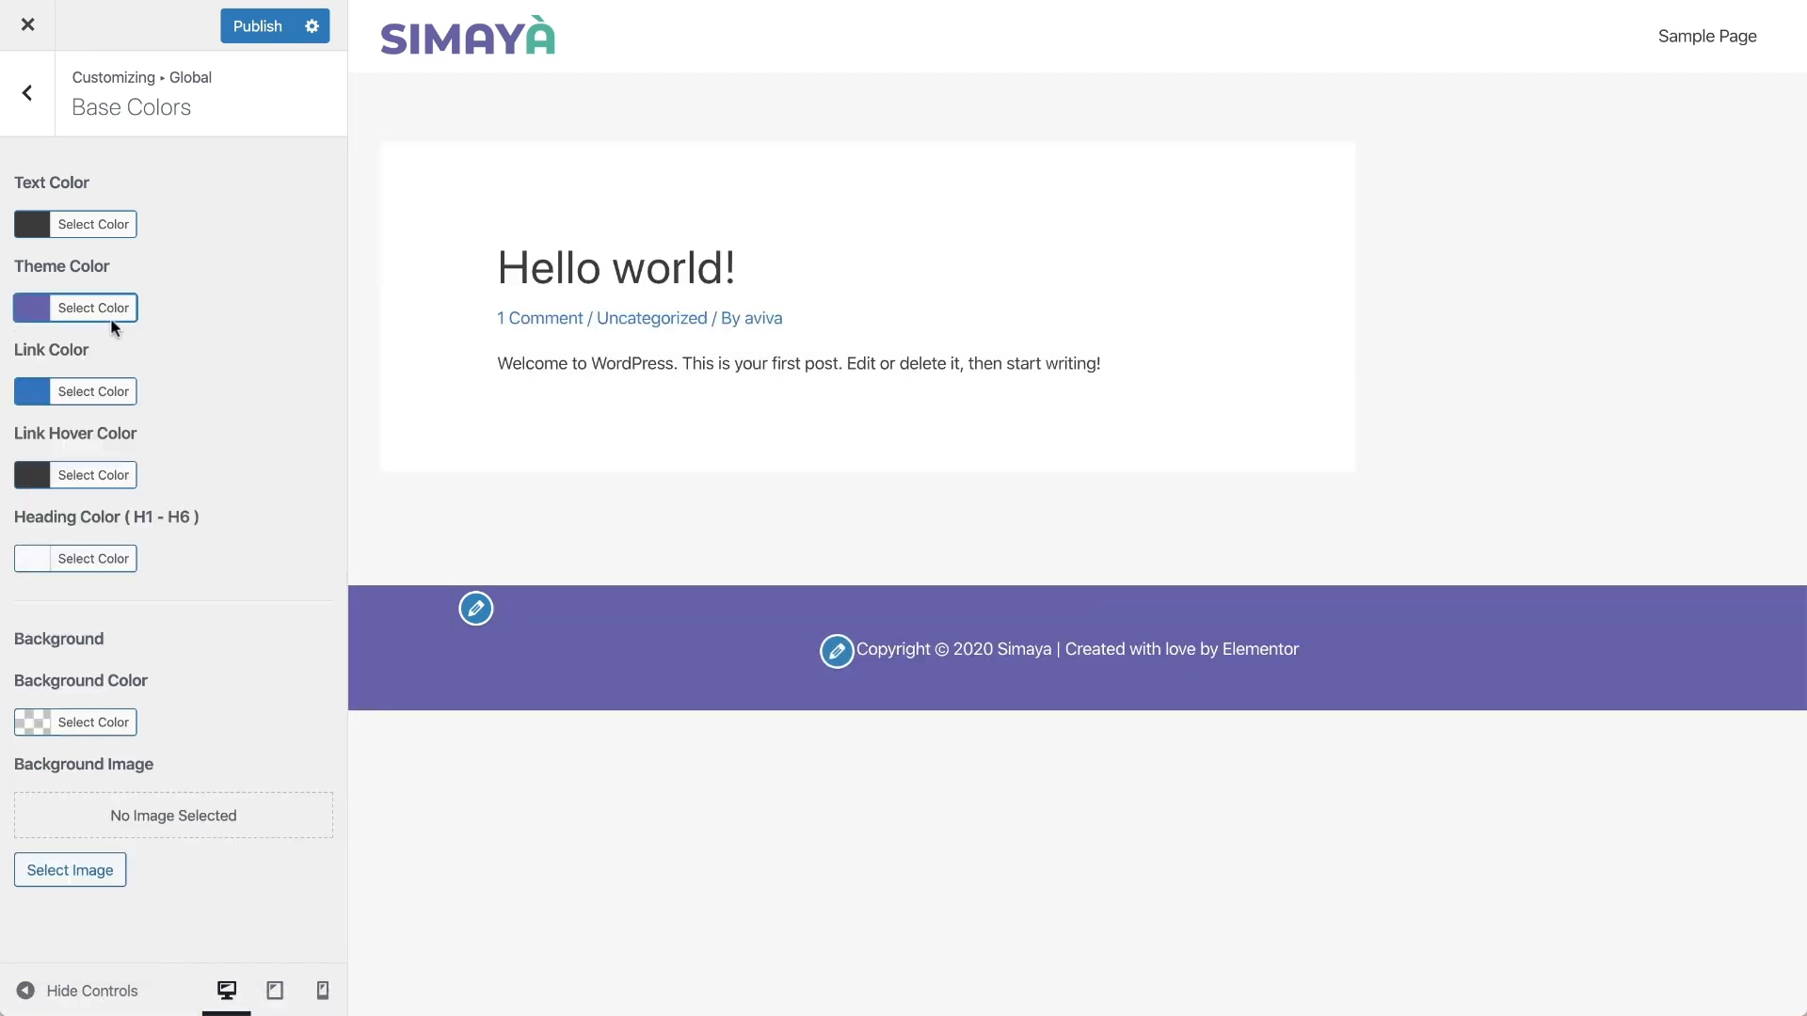
Set the link color in the global base colors to #ec4660.
left_click(111, 392)
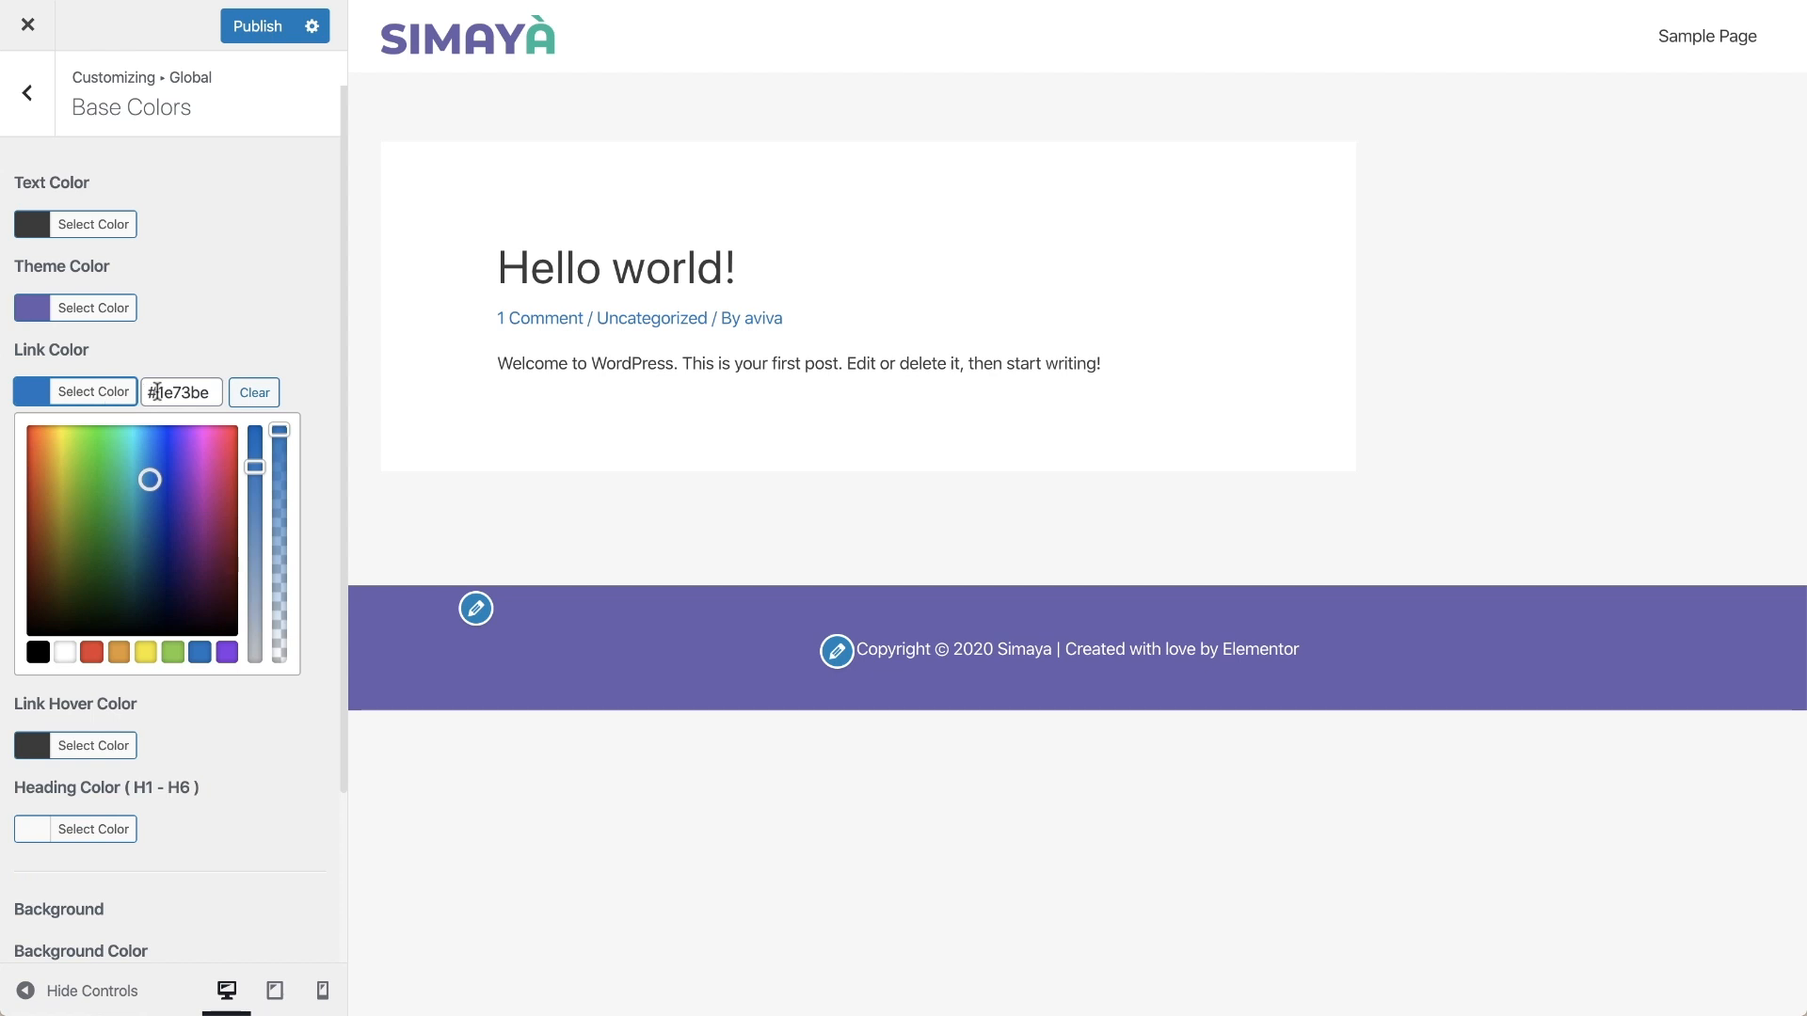
triple_click(157, 392)
key("ctrl+v")
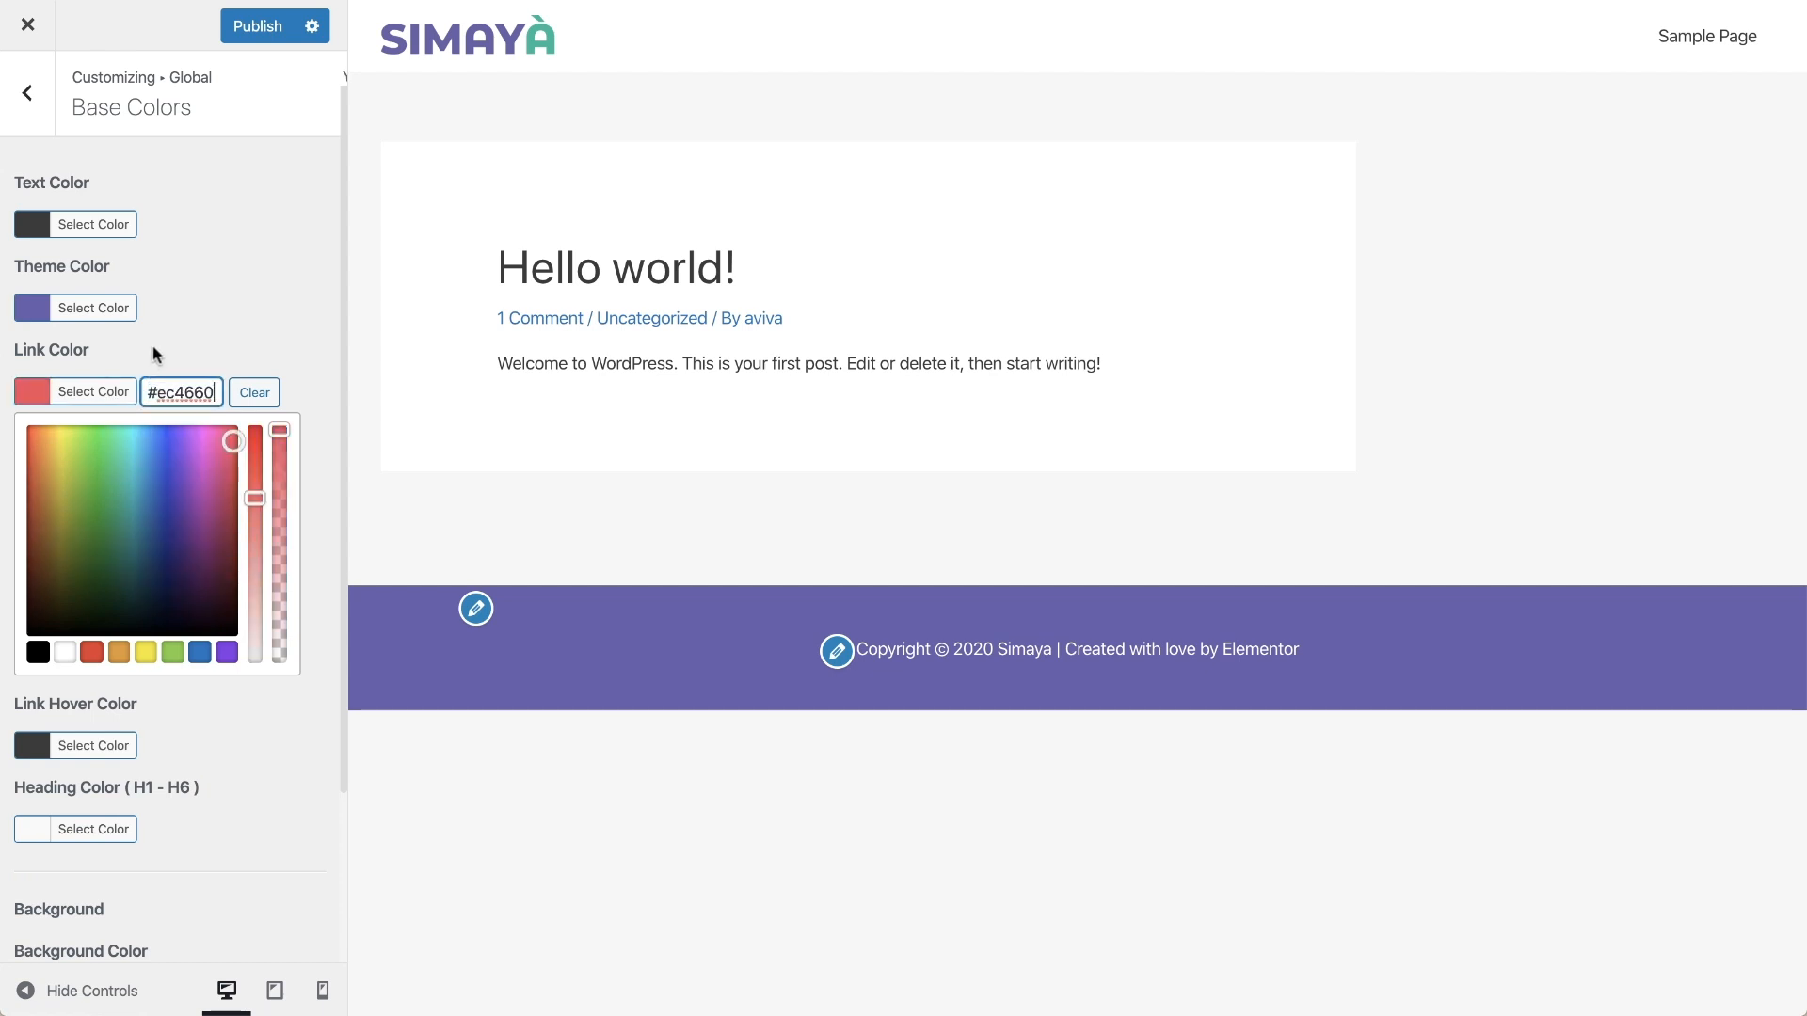
left_click(111, 395)
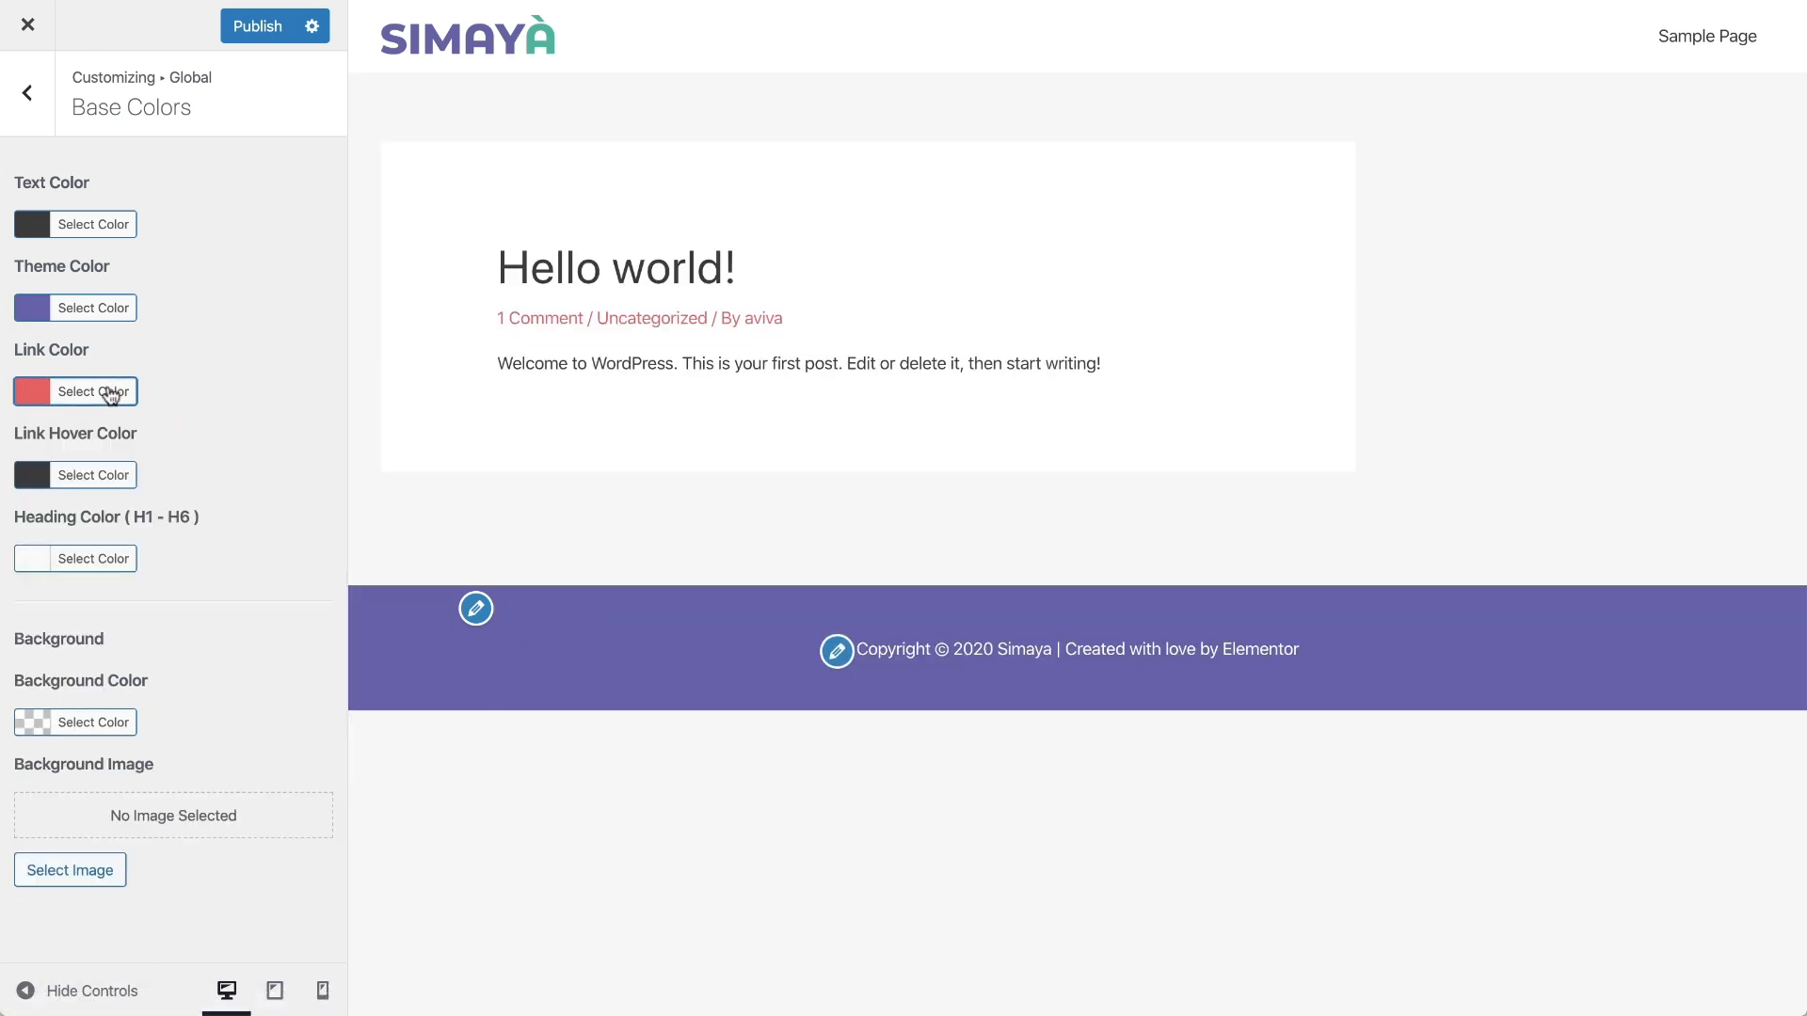
Publish the site customizations and close the theme customizer.
left_click(261, 28)
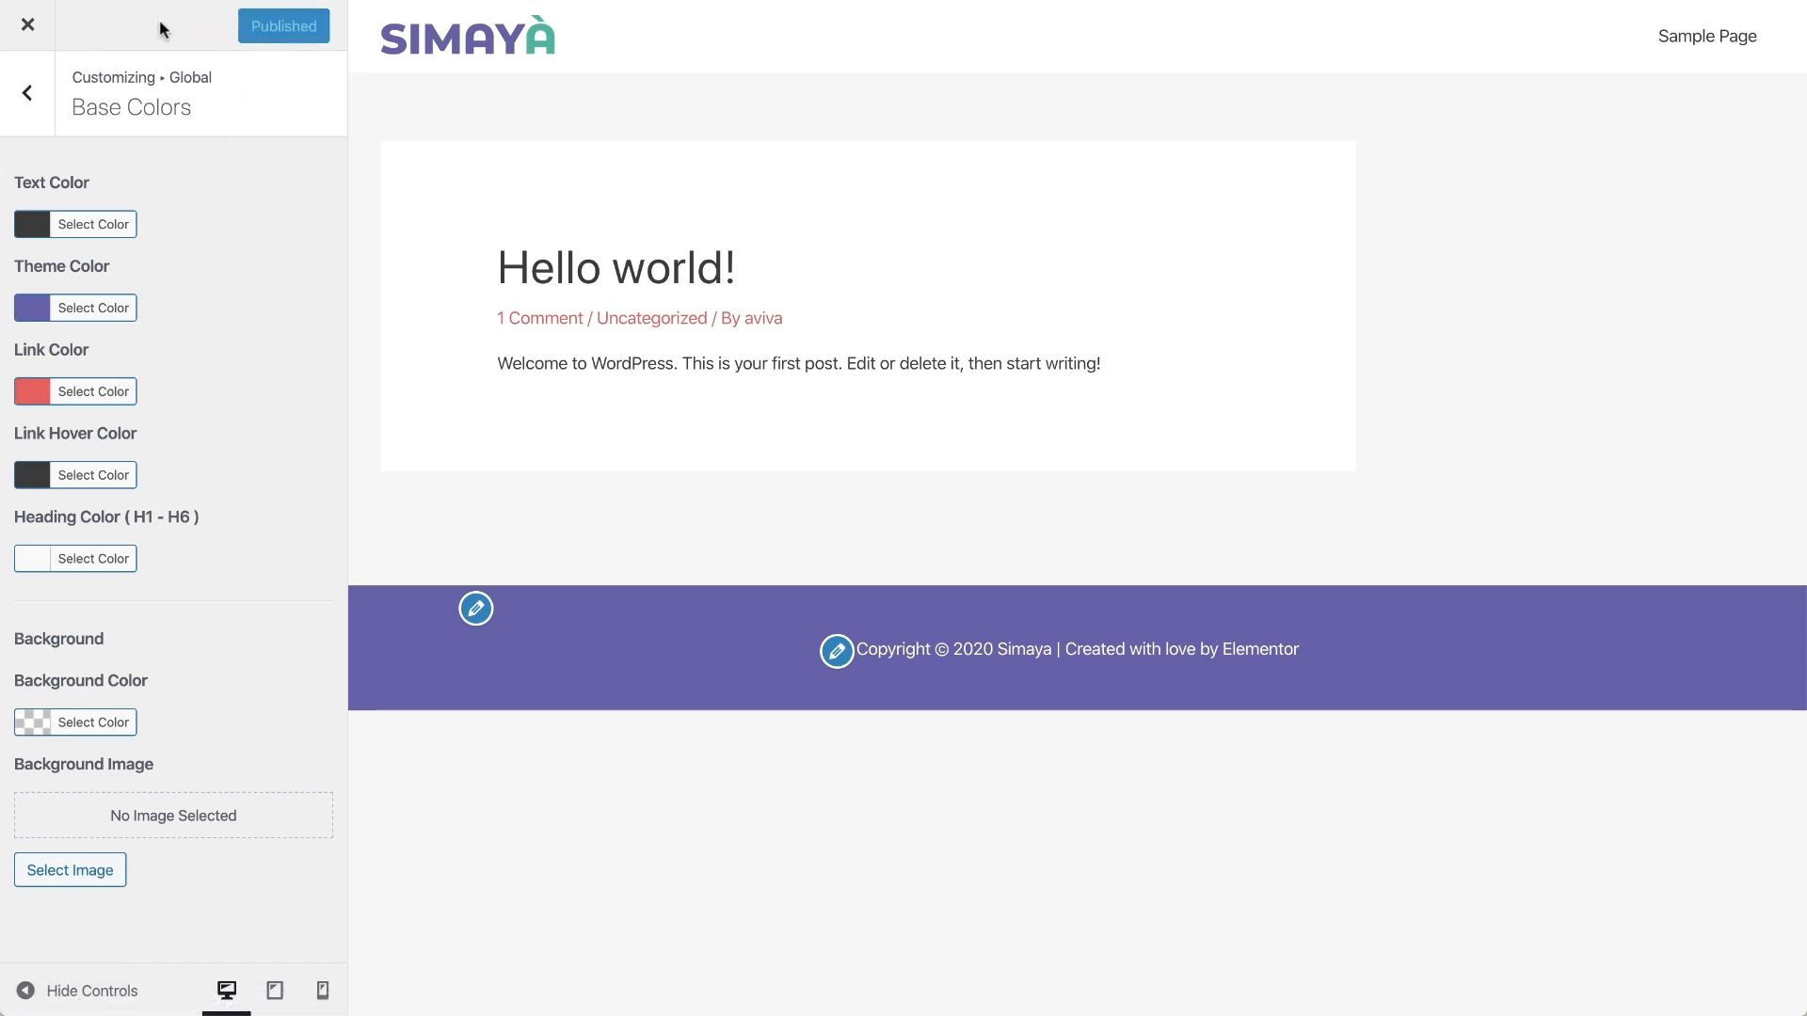
left_click(31, 28)
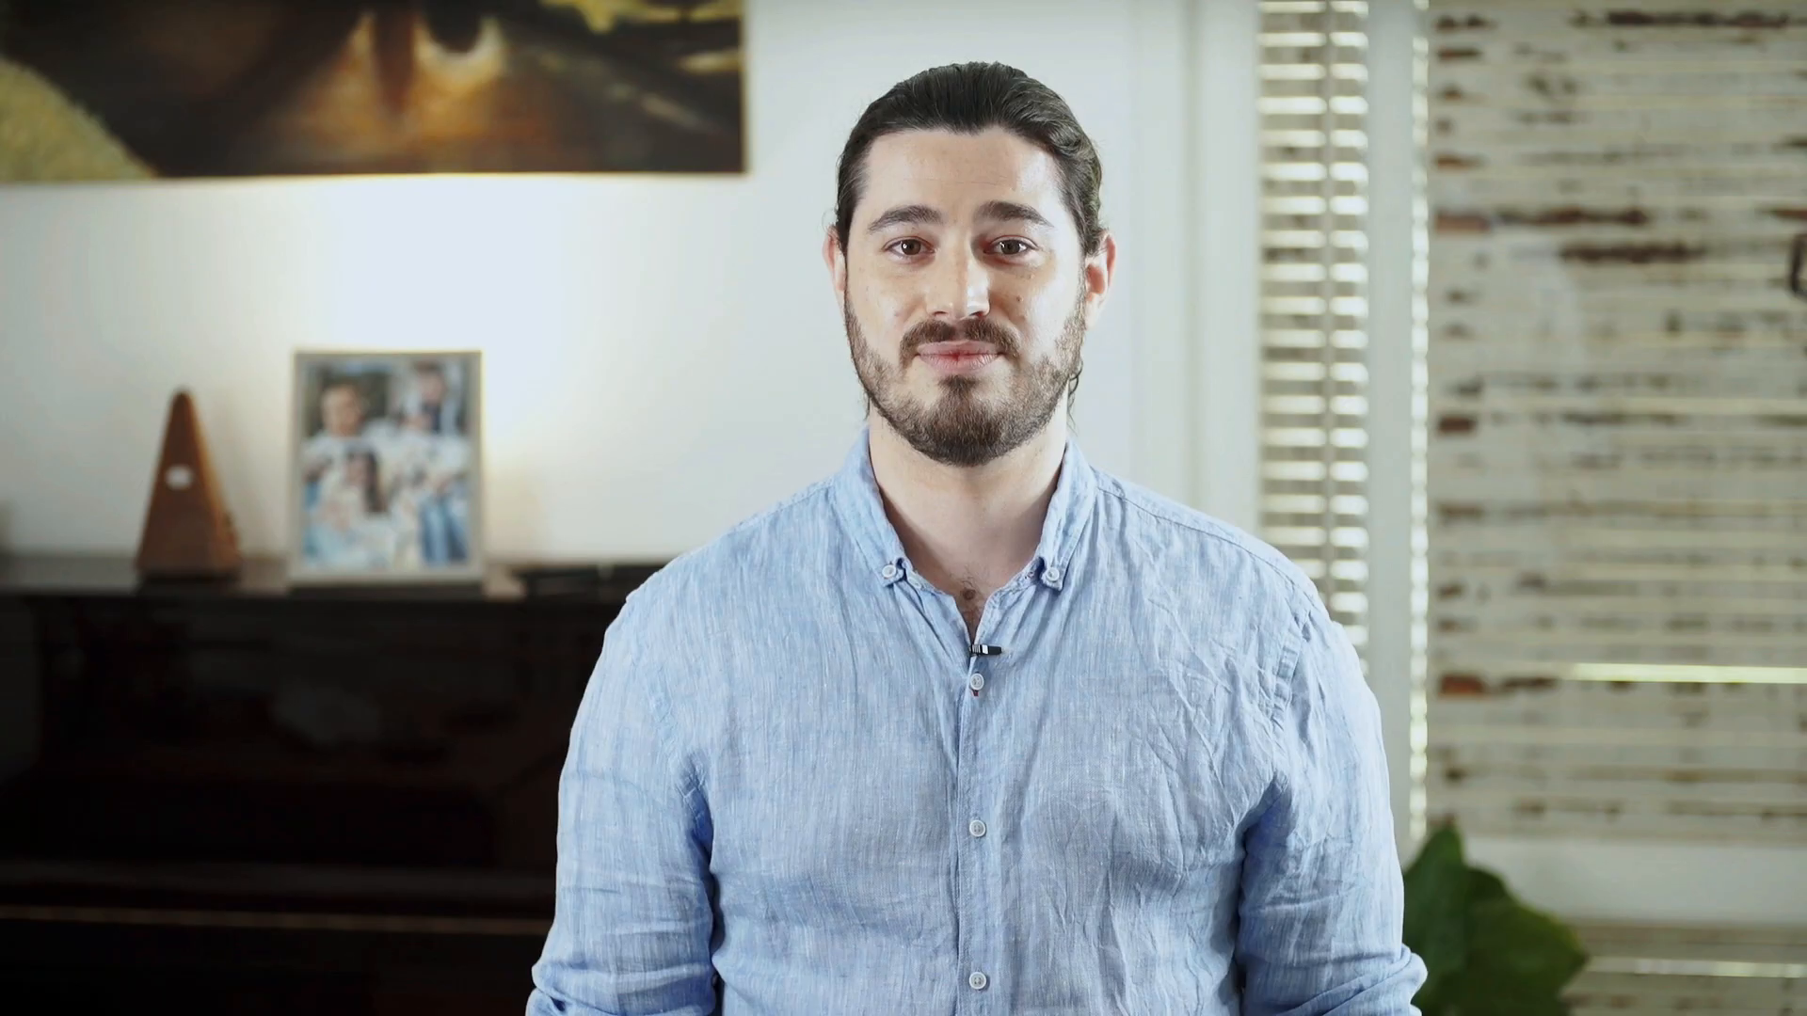